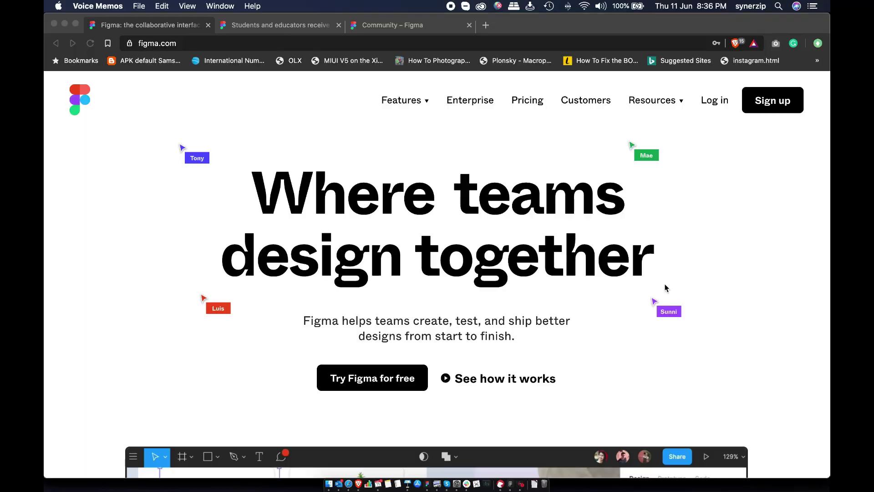
- From the Figma homepage in Brave, go to Resources > Downloads and view the download options
{"action": "left_click", "coordinate": [415, 101]}
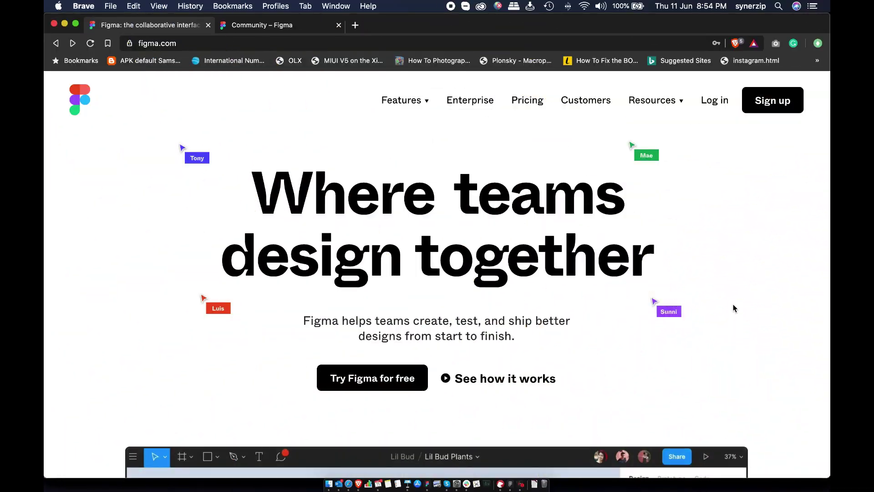
{"action": "left_click", "coordinate": [683, 98]}
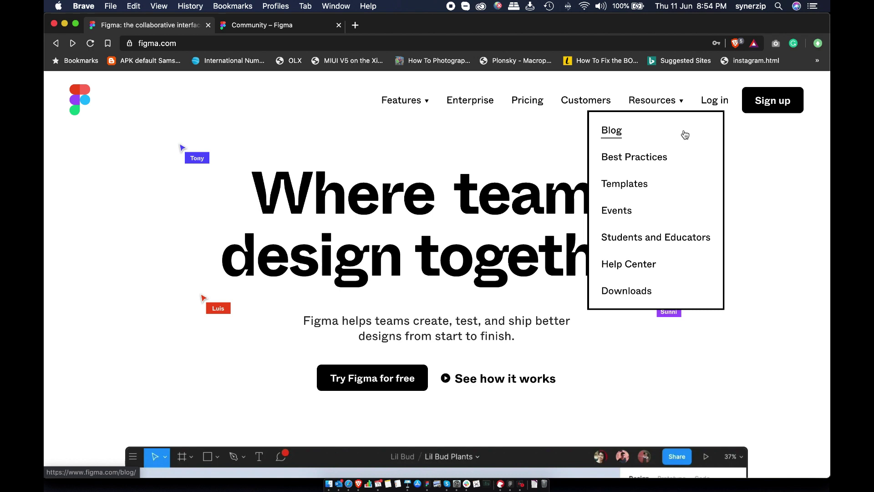
{"action": "left_click", "coordinate": [650, 298]}
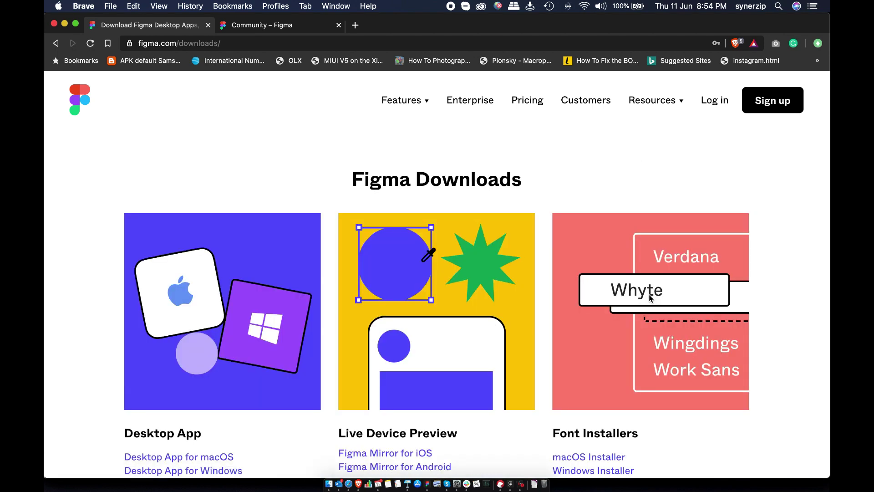
{"action": "scroll", "coordinate": [650, 298], "scroll_direction": "down", "scroll_amount": 15}
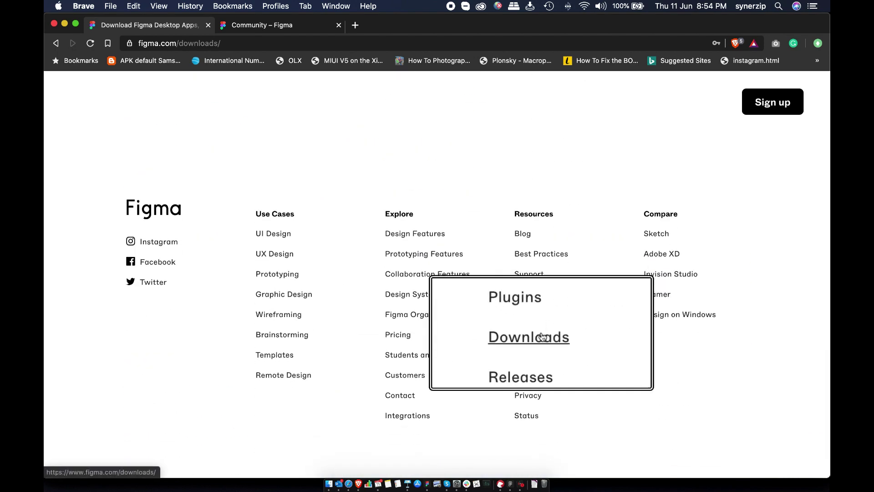
{"action": "left_click", "coordinate": [543, 334]}
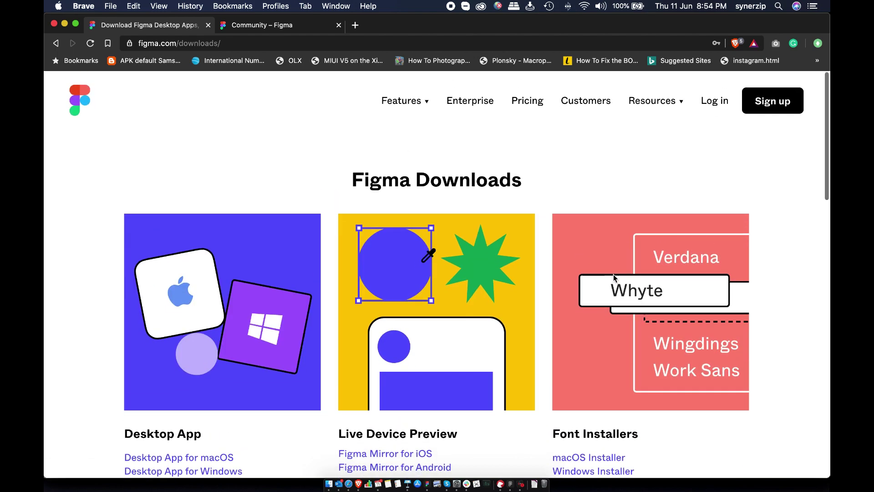
- Browse the Pricing page and the free student/educator plan, then launch Figma Beta from the Dock
{"action": "left_click", "coordinate": [527, 107]}
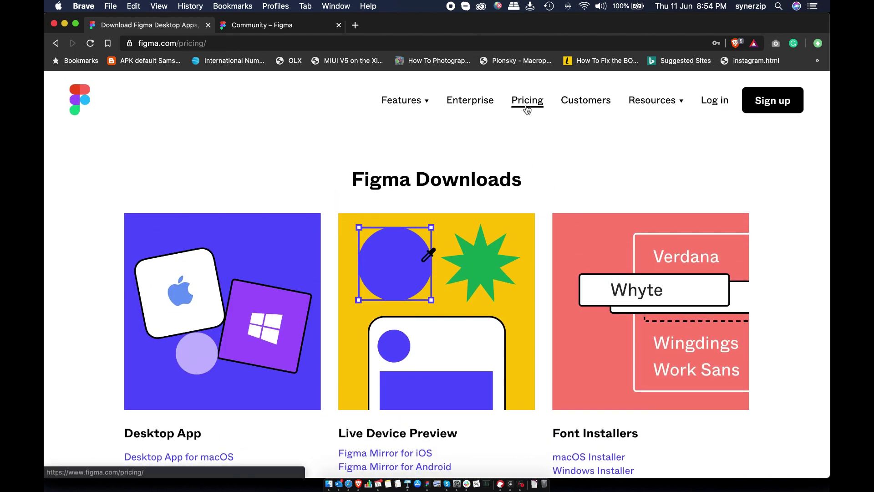
{"action": "scroll", "coordinate": [549, 263], "scroll_direction": "down", "scroll_amount": 5}
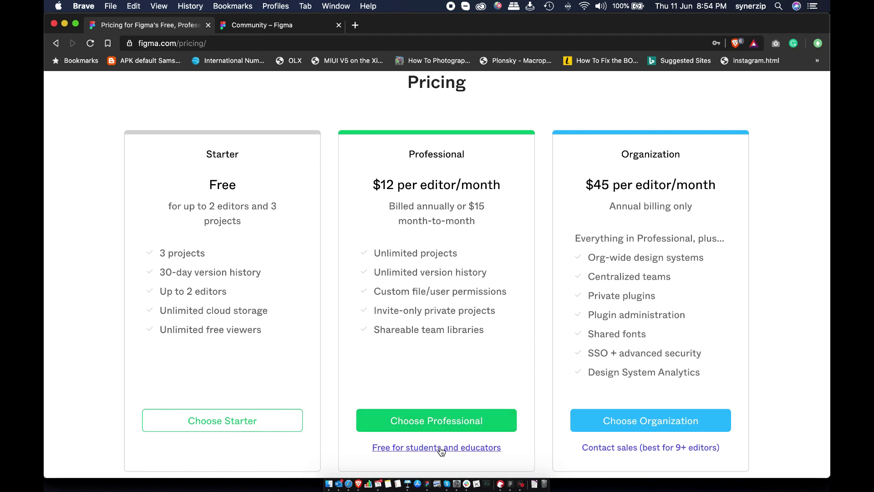
{"action": "left_click", "coordinate": [463, 452]}
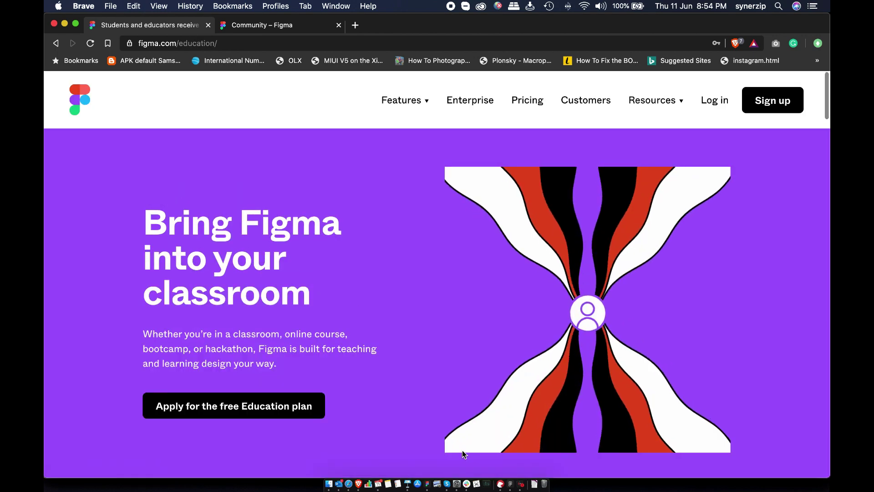
{"action": "scroll", "coordinate": [487, 425], "scroll_direction": "down", "scroll_amount": 1}
{"action": "scroll", "coordinate": [488, 425], "scroll_direction": "down", "scroll_amount": 2}
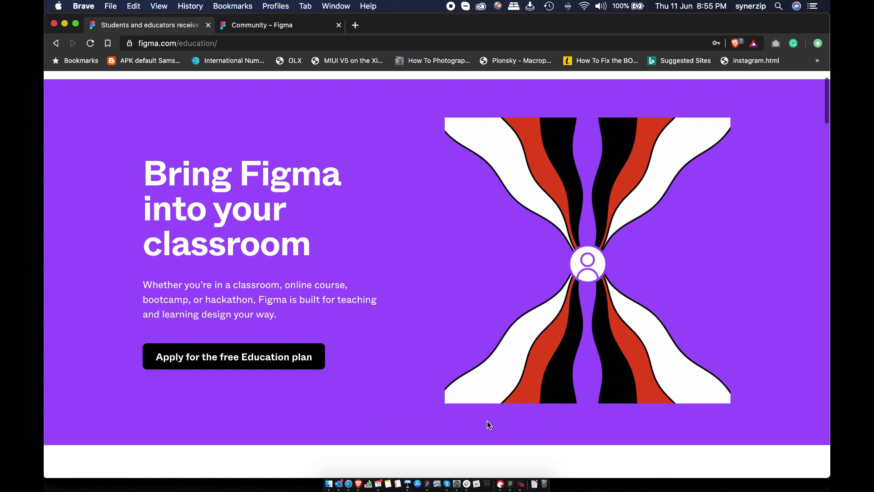
{"action": "scroll", "coordinate": [487, 421], "scroll_direction": "up", "scroll_amount": 3}
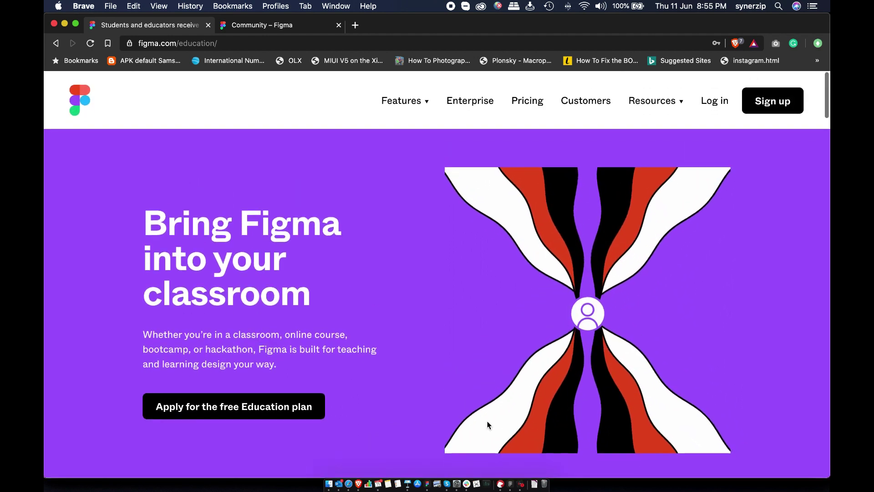
{"action": "left_click", "coordinate": [511, 487]}
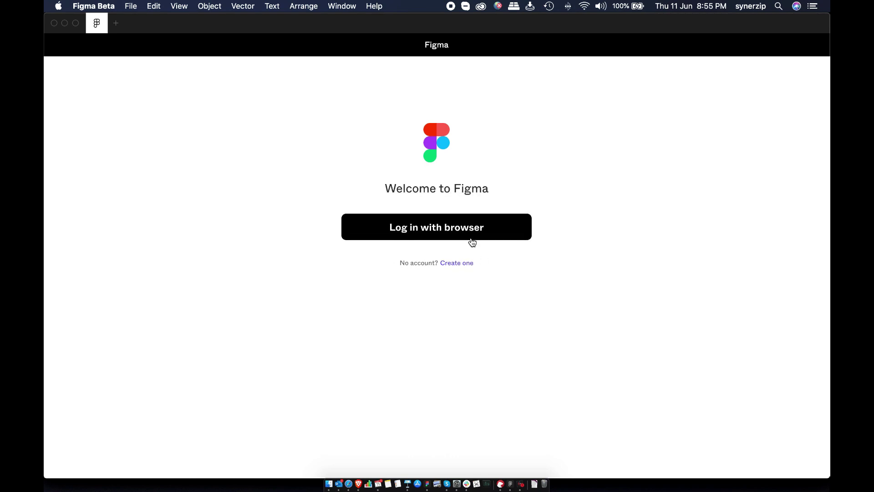
- Log in to Figma Beta through Brave and hand the session back to the desktop app
{"action": "left_click", "coordinate": [472, 241]}
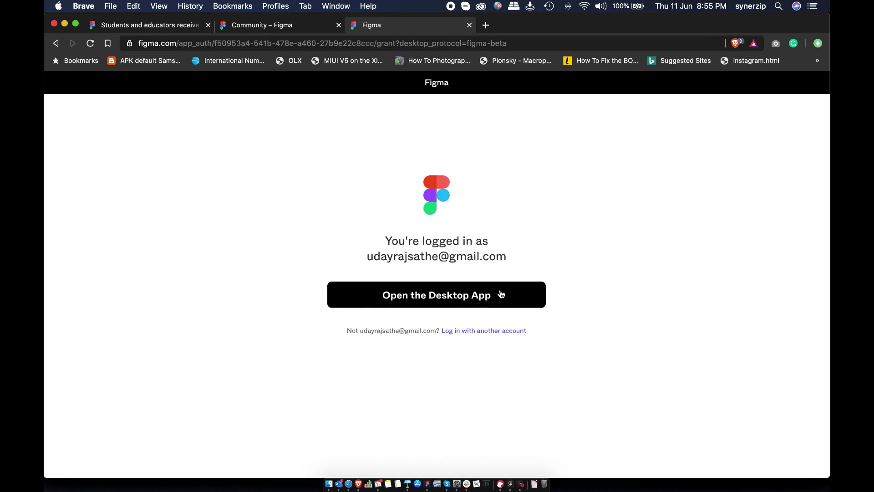
{"action": "left_click", "coordinate": [501, 294]}
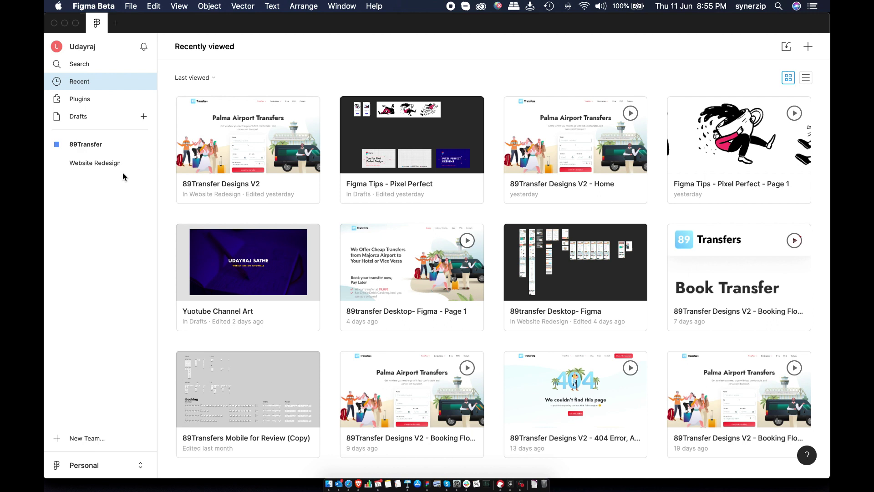
- Create a team named 'Figma Tutorials', skip inviting collaborators, and choose the Starter plan
{"action": "left_click", "coordinate": [149, 121]}
{"action": "left_click", "coordinate": [84, 438]}
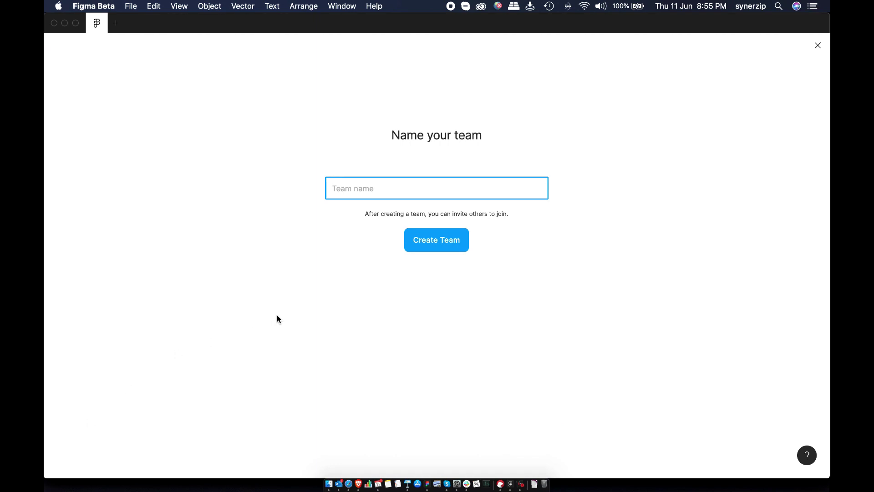
{"action": "type", "text": "Figma Tutorials"}
{"action": "key", "text": "Return"}
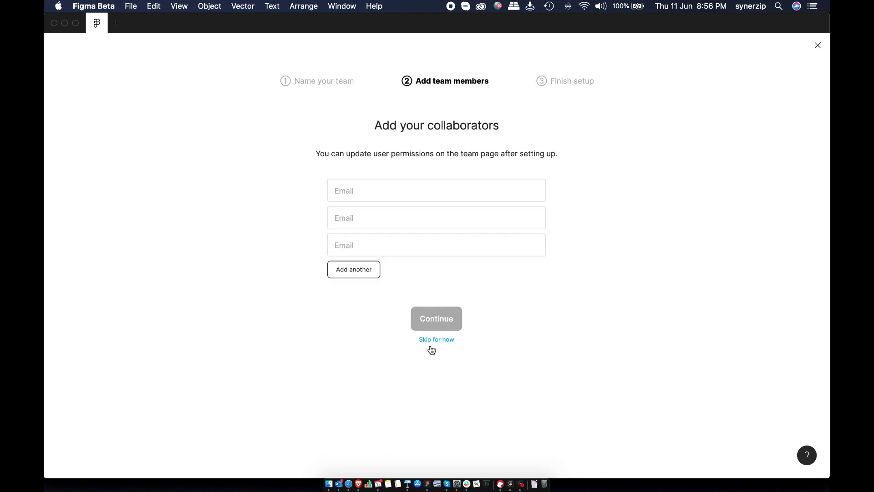
{"action": "left_click", "coordinate": [431, 340]}
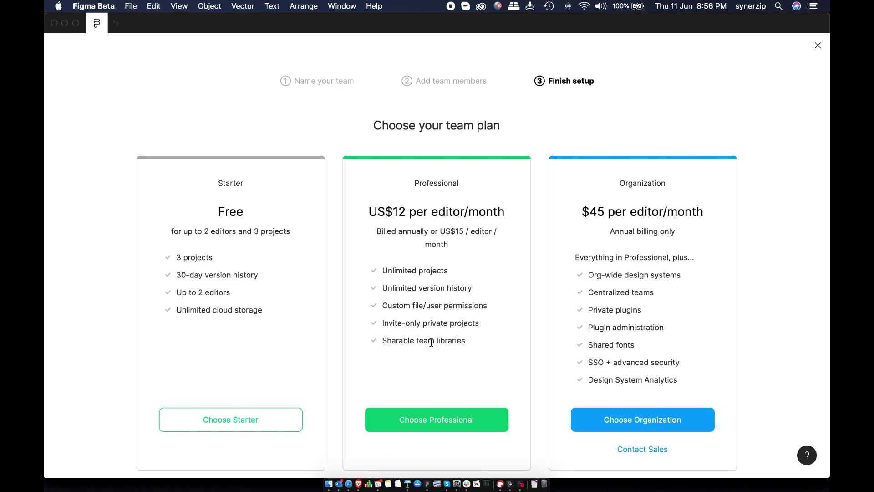
{"action": "left_click", "coordinate": [280, 424]}
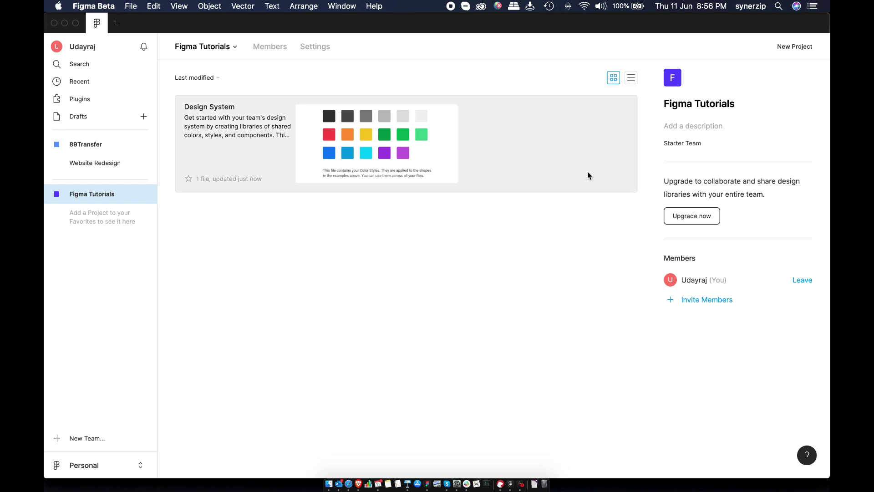
- Create a new team project, entering 'Bssics' as the Basics project name
{"action": "left_click", "coordinate": [804, 50]}
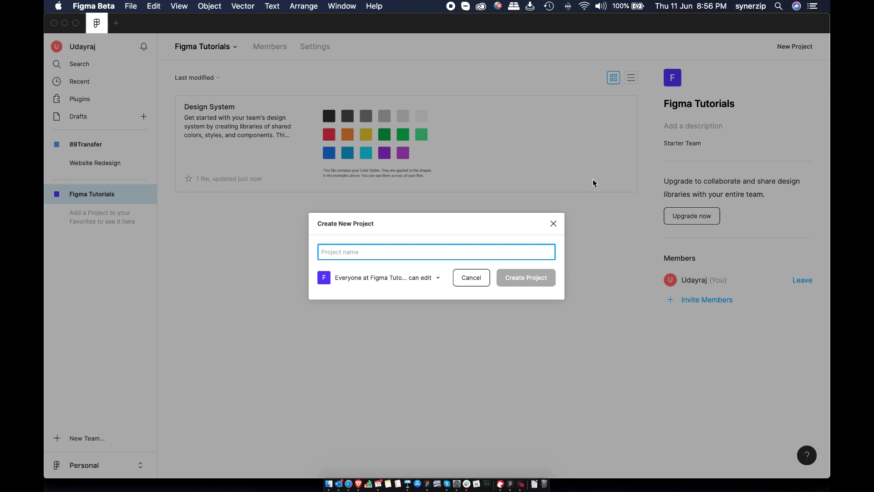
{"action": "type", "text": "Bs"}
{"action": "type", "text": "sics"}
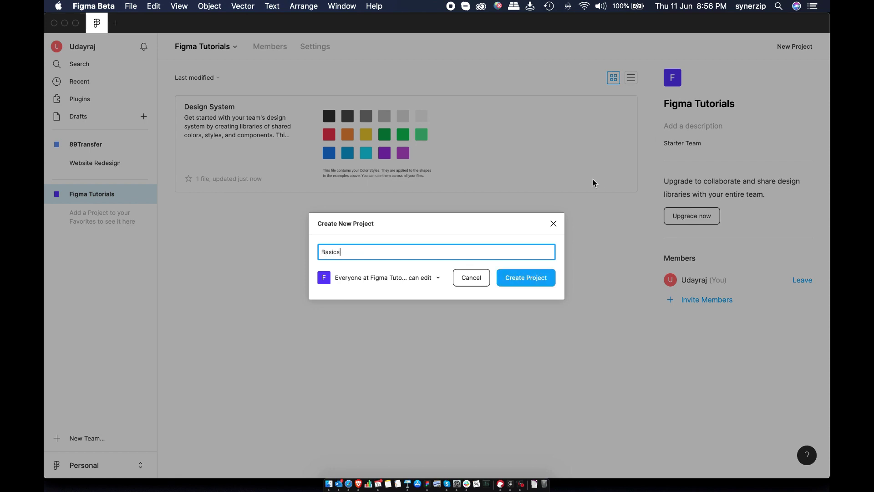
{"action": "left_click", "coordinate": [531, 280]}
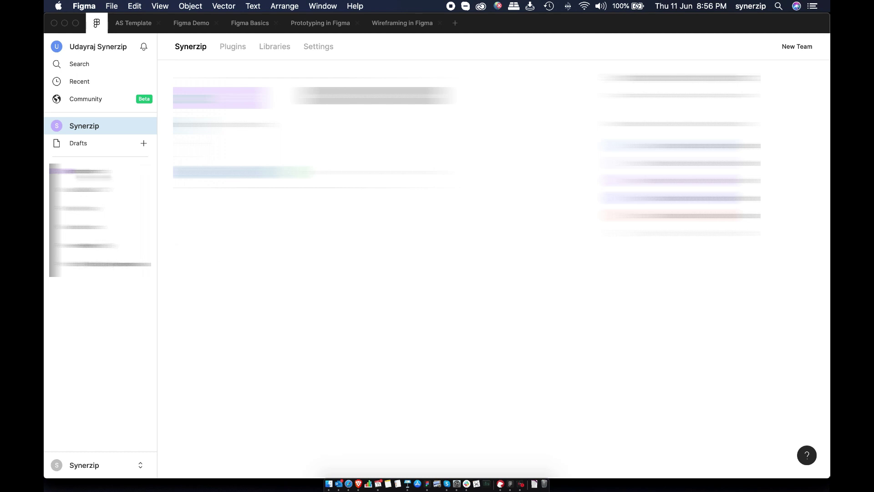
- Browse Community files in Figma, view the Community page in Brave, then return to Figma
{"action": "left_click", "coordinate": [97, 100]}
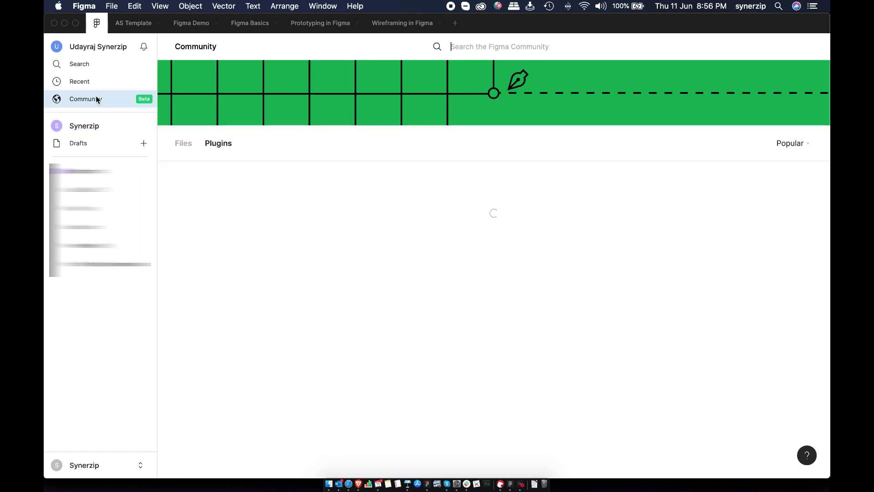
{"action": "left_click", "coordinate": [178, 146]}
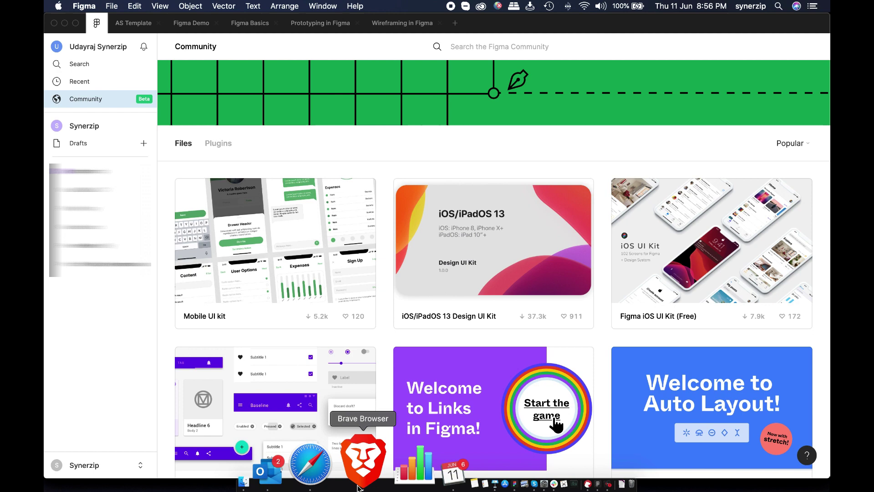
{"action": "left_click", "coordinate": [361, 460]}
{"action": "left_click", "coordinate": [291, 29]}
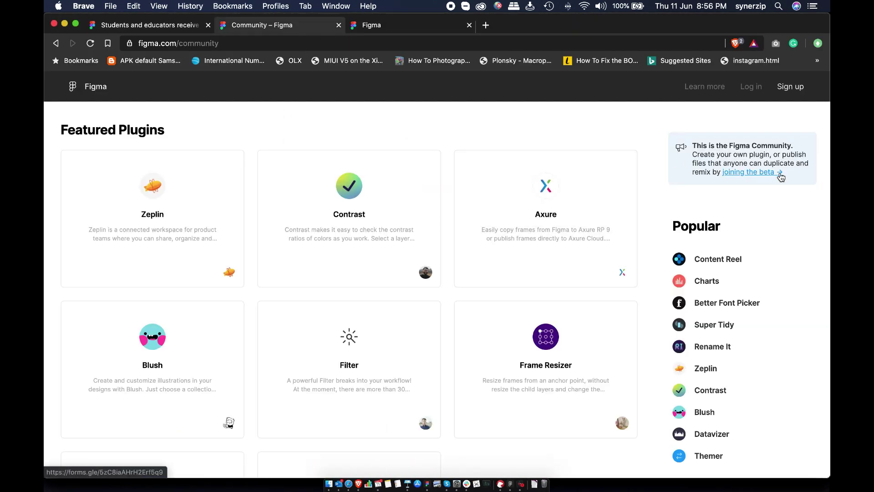
{"action": "key", "text": "alt+super+8"}
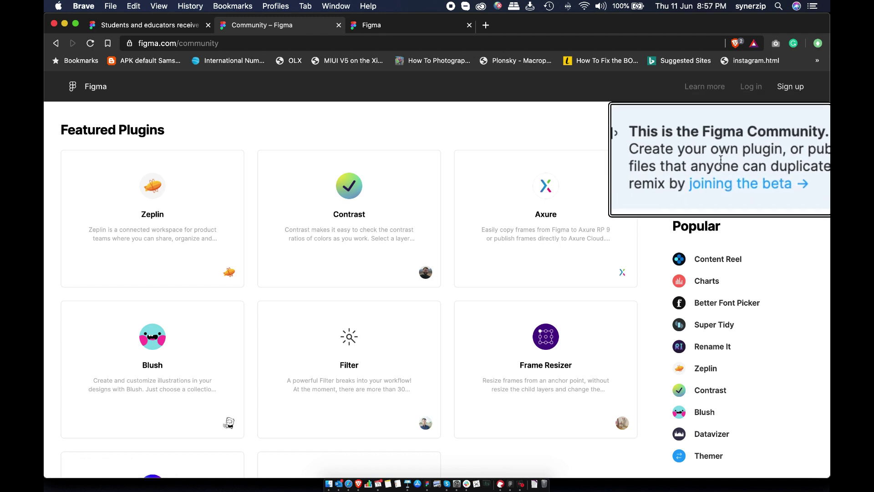
{"action": "key", "text": "alt+super+8"}
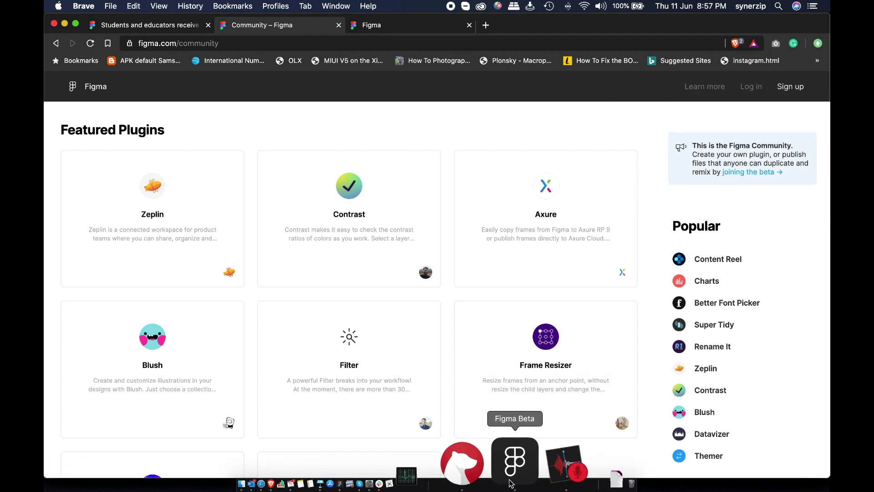
{"action": "left_click", "coordinate": [434, 470]}
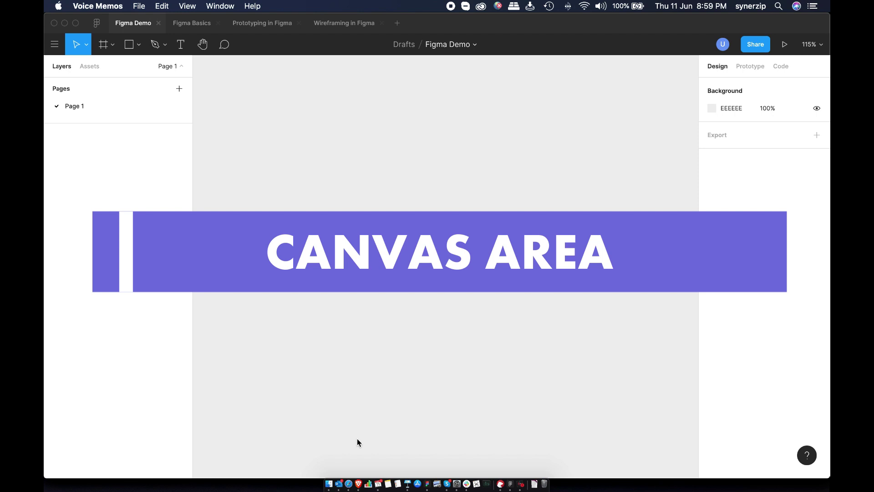
- Drag the Article 4 and 16 screen images onto the canvas and nudge image 16 left
{"action": "left_click", "coordinate": [322, 459]}
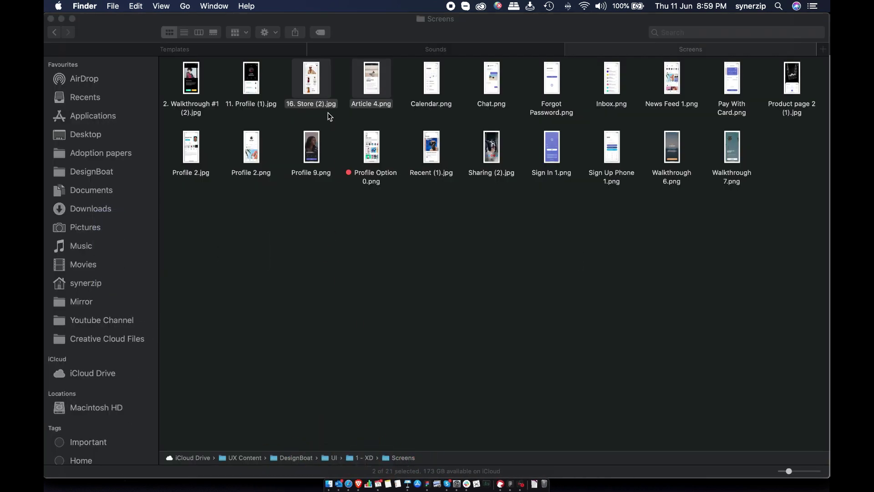
{"action": "left_click_drag", "start_coordinate": [315, 88], "coordinate": [778, 277]}
{"action": "left_click", "coordinate": [427, 483]}
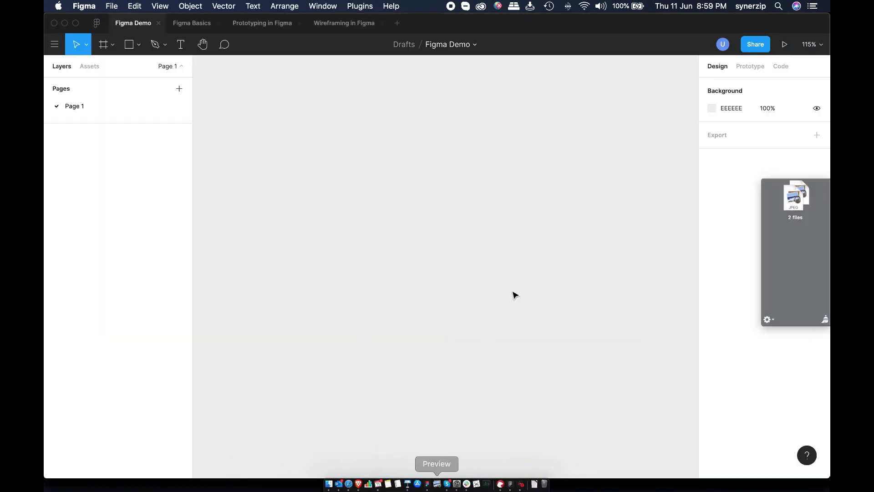
{"action": "left_click_drag", "start_coordinate": [796, 197], "coordinate": [475, 200]}
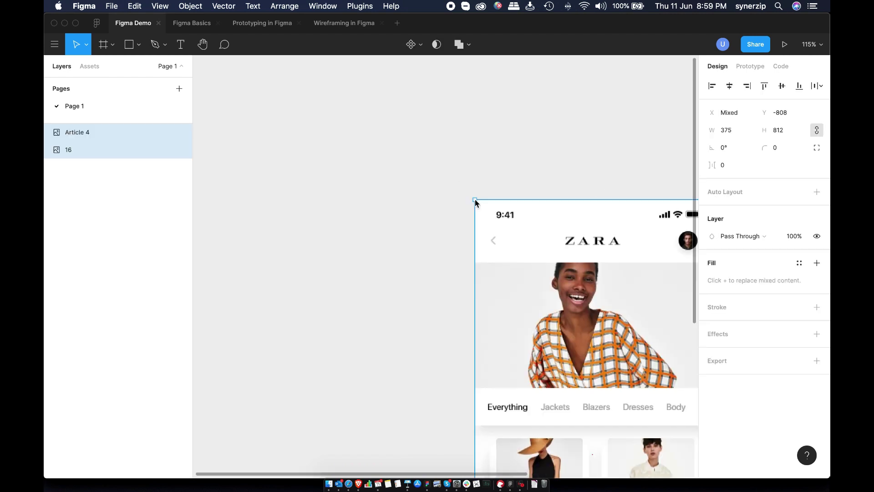
{"action": "key", "text": "shift+1"}
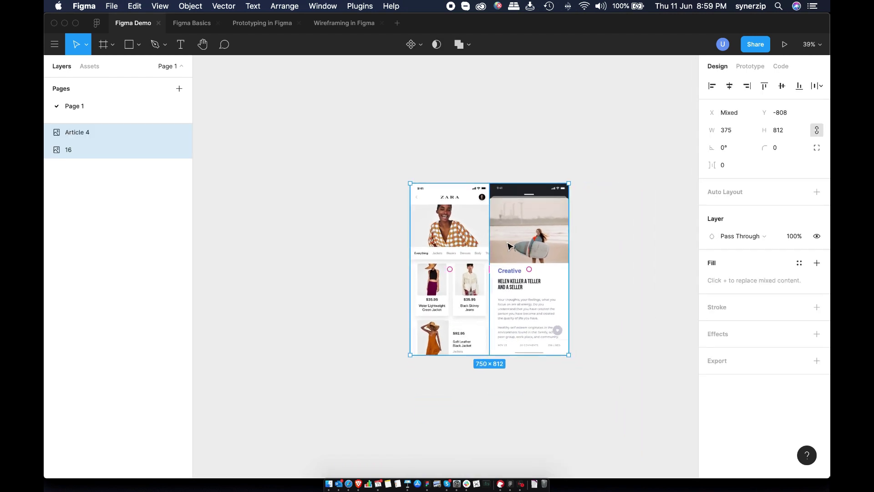
{"action": "left_click", "coordinate": [594, 240]}
{"action": "left_click_drag", "start_coordinate": [453, 246], "coordinate": [422, 246]}
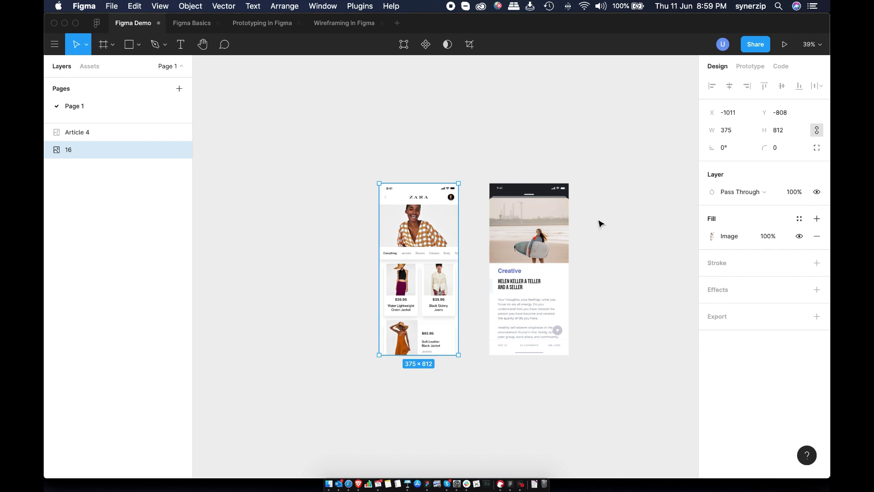
- Set the page background colour to 2C2C2C
{"action": "left_click", "coordinate": [368, 103]}
{"action": "left_click", "coordinate": [713, 108]}
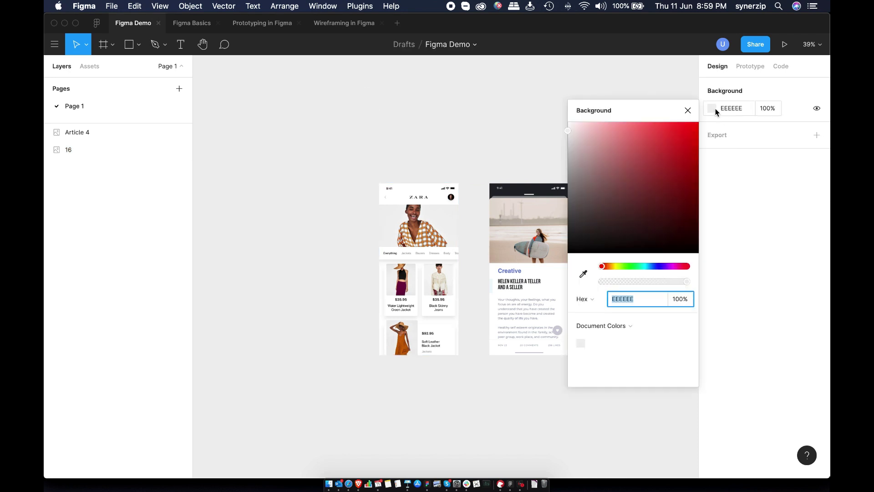
{"action": "left_click", "coordinate": [726, 110]}
{"action": "type", "text": "2c2c2"}
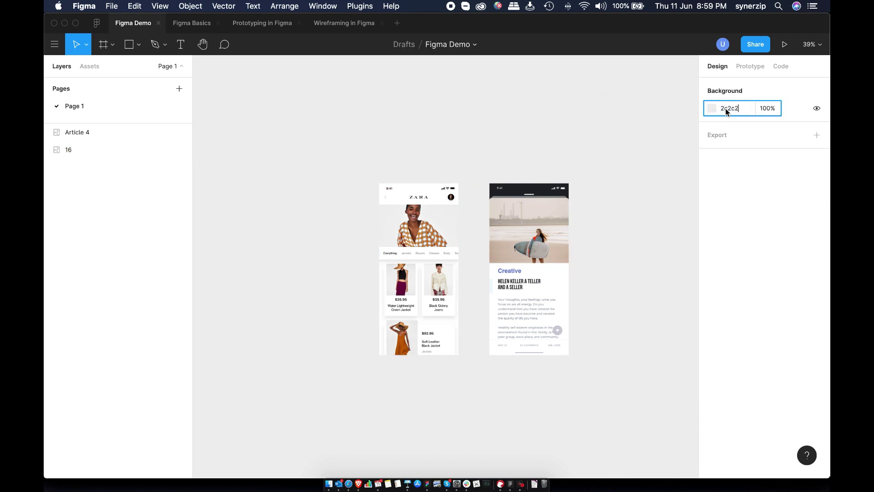
{"action": "type", "text": "c"}
{"action": "key", "text": "Return"}
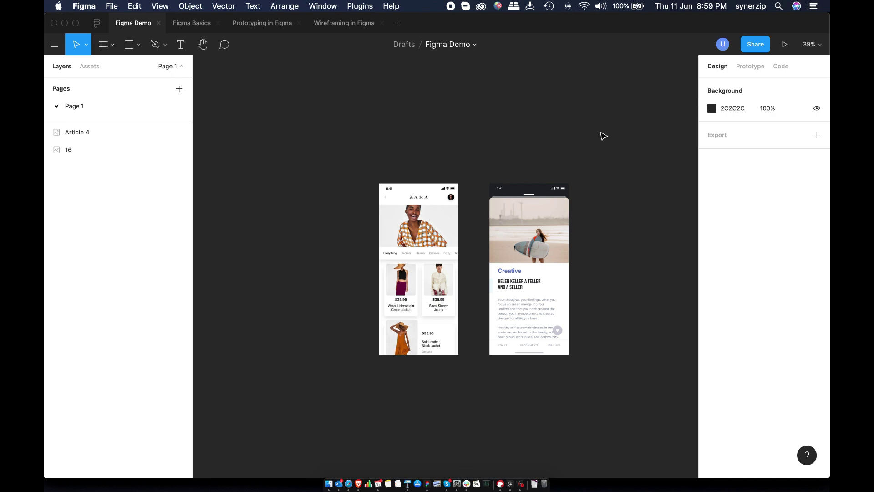
{"action": "scroll", "coordinate": [602, 141], "scroll_direction": "right", "scroll_amount": 2}
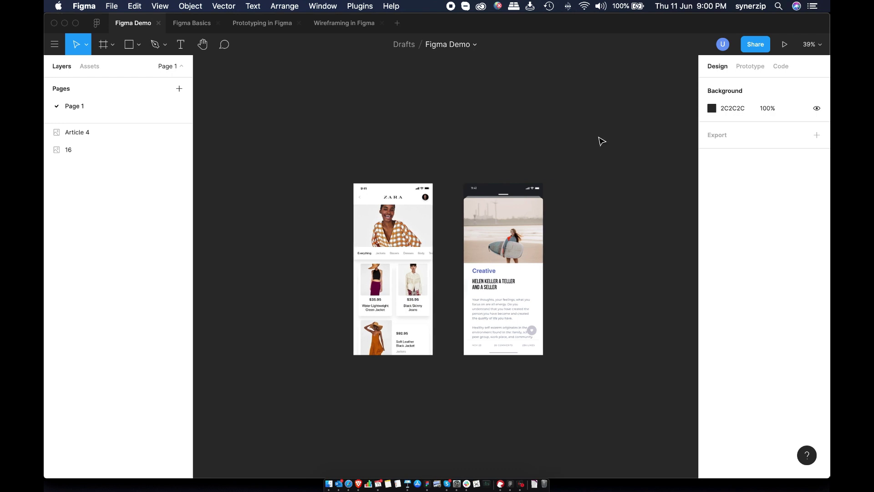
{"action": "scroll", "coordinate": [447, 221], "scroll_direction": "up", "scroll_amount": 5}
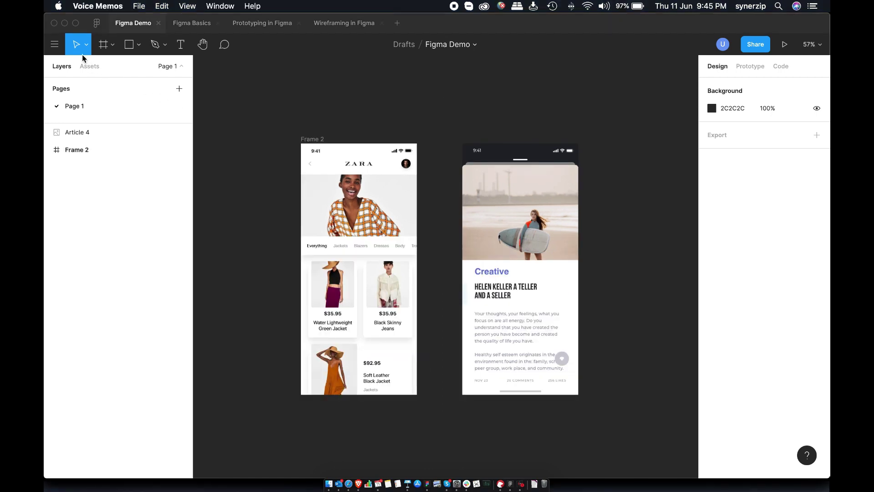
{"action": "left_click", "coordinate": [57, 50]}
{"action": "left_click", "coordinate": [55, 44]}
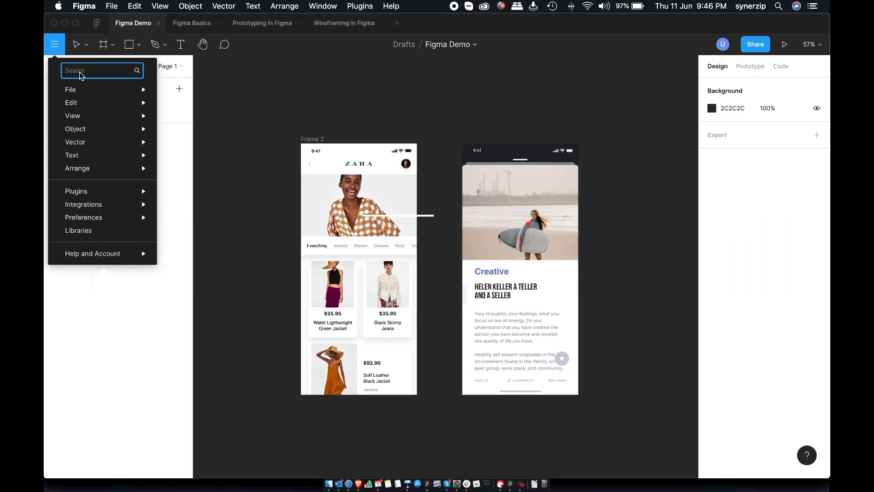
{"action": "type", "text": "rule"}
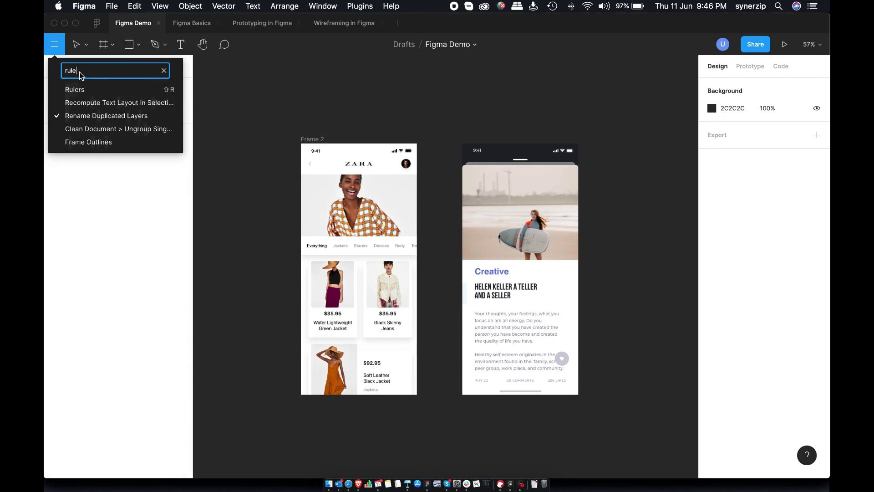
{"action": "key", "text": "BackSpace"}
{"action": "key", "text": "BackSpace"}
{"action": "key", "text": "BackSpace"}
{"action": "key", "text": "BackSpace"}
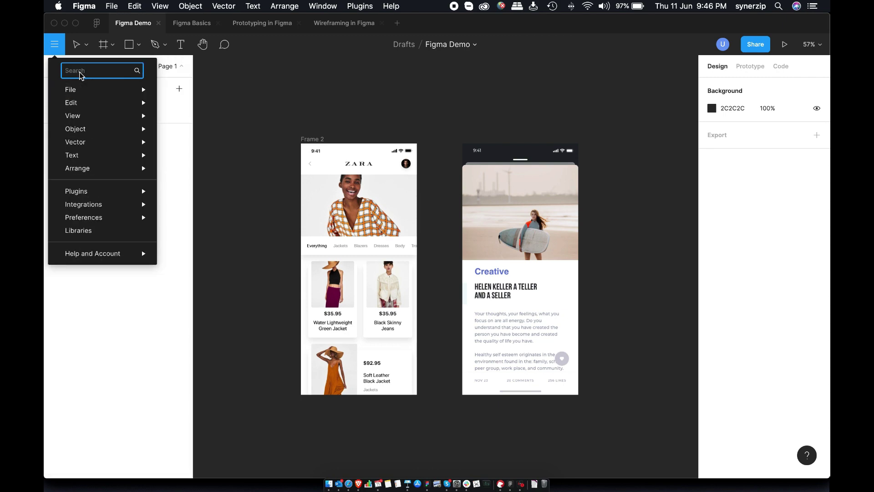
{"action": "type", "text": "grid"}
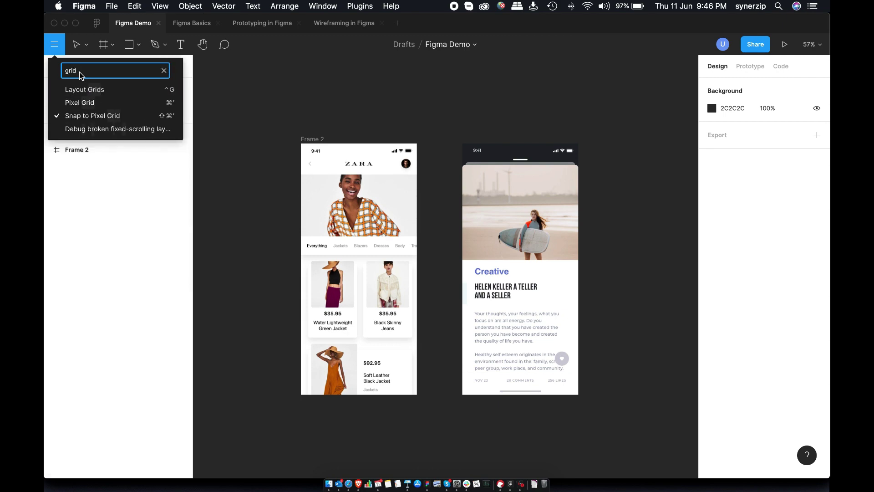
{"action": "left_click", "coordinate": [164, 71]}
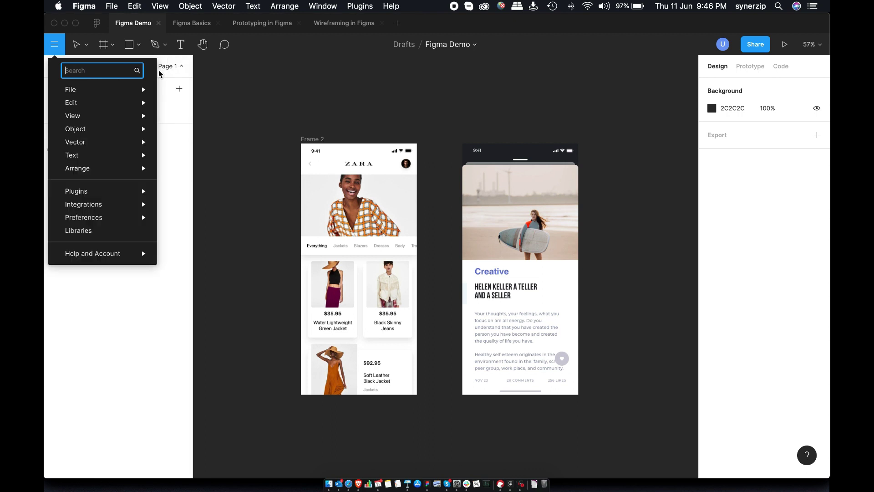
{"action": "left_click", "coordinate": [88, 45]}
{"action": "left_click", "coordinate": [87, 44]}
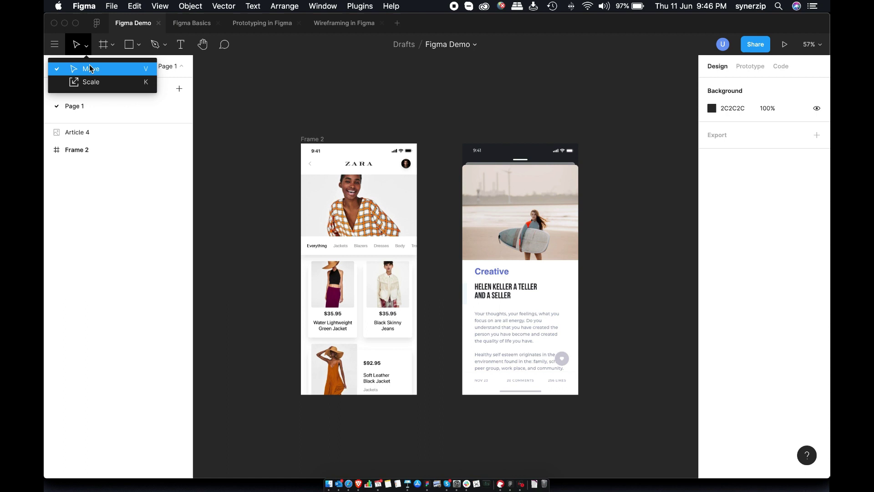
{"action": "left_click", "coordinate": [86, 45]}
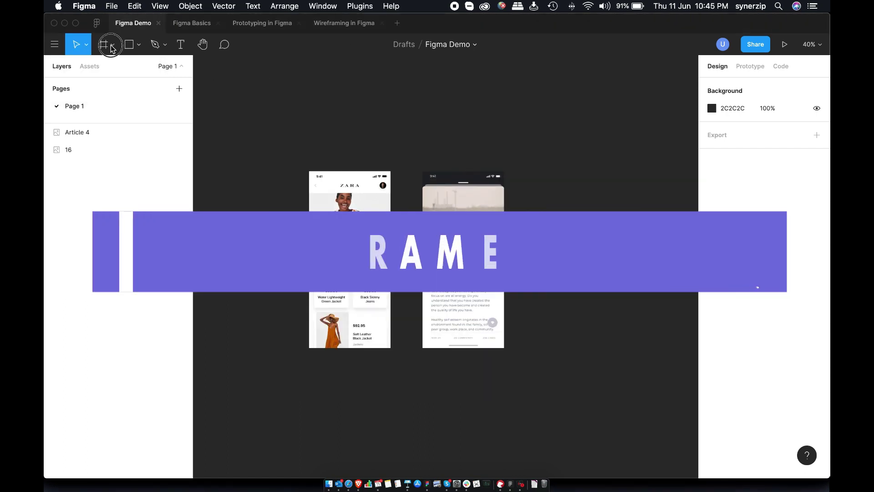
- Place a 375×812 iPhone 11 Pro / X frame and duplicate it into a row of frames
{"action": "left_click", "coordinate": [112, 44]}
{"action": "left_click", "coordinate": [110, 64]}
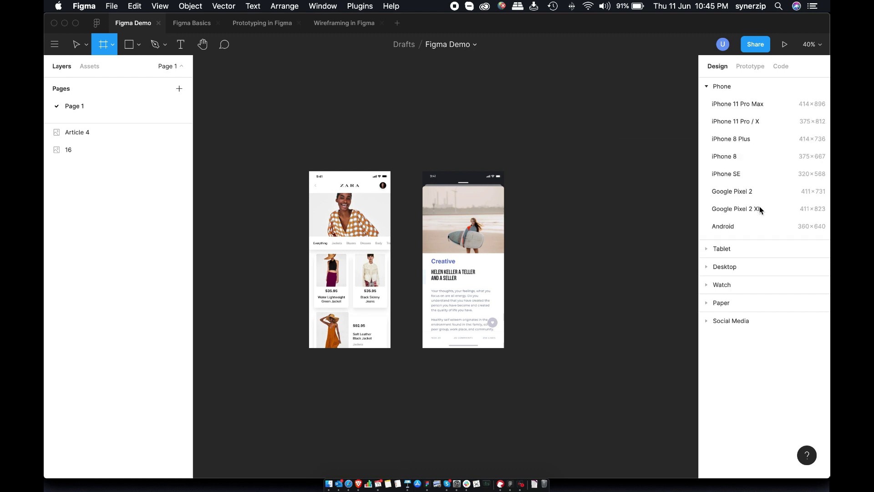
{"action": "left_click", "coordinate": [707, 266]}
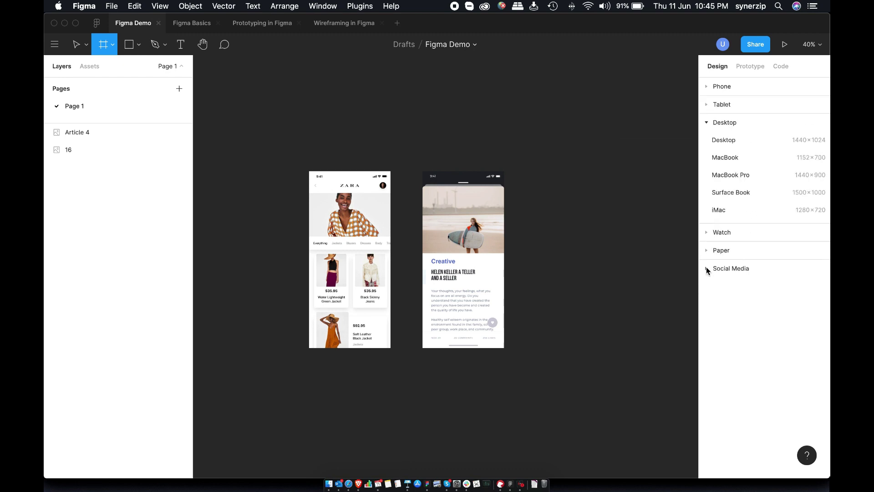
{"action": "left_click", "coordinate": [707, 88]}
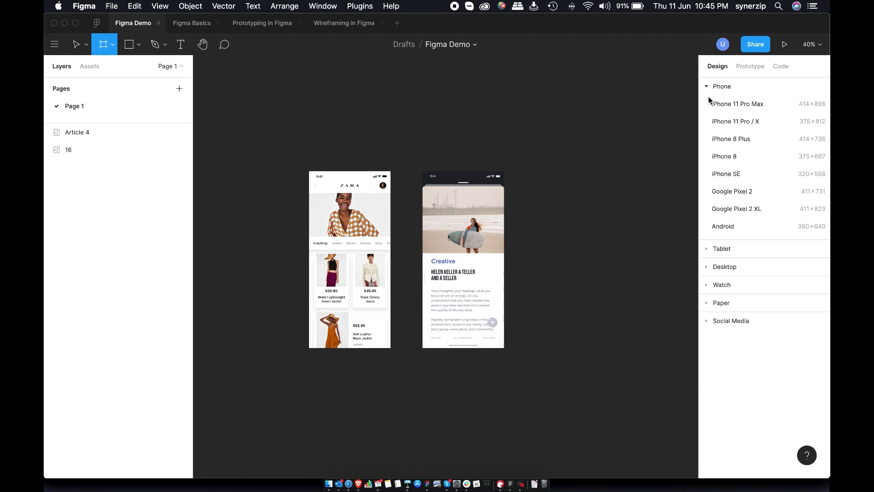
{"action": "left_click", "coordinate": [724, 121]}
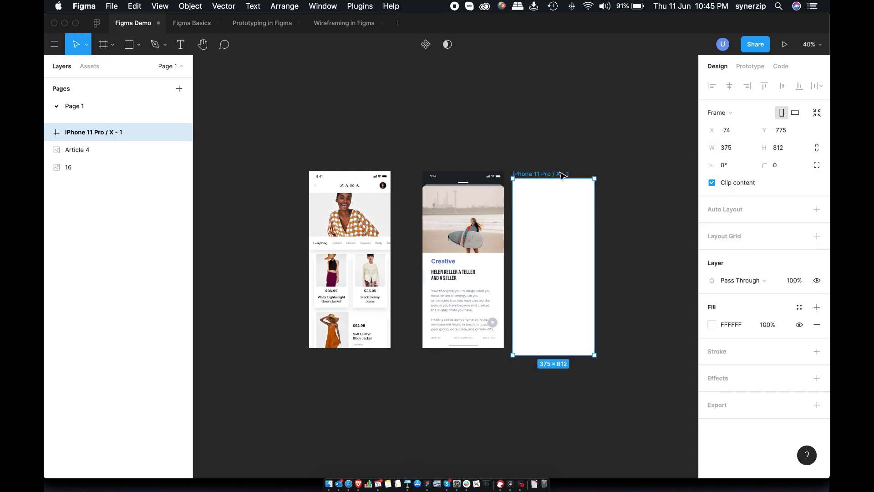
{"action": "key", "text": "super+d"}
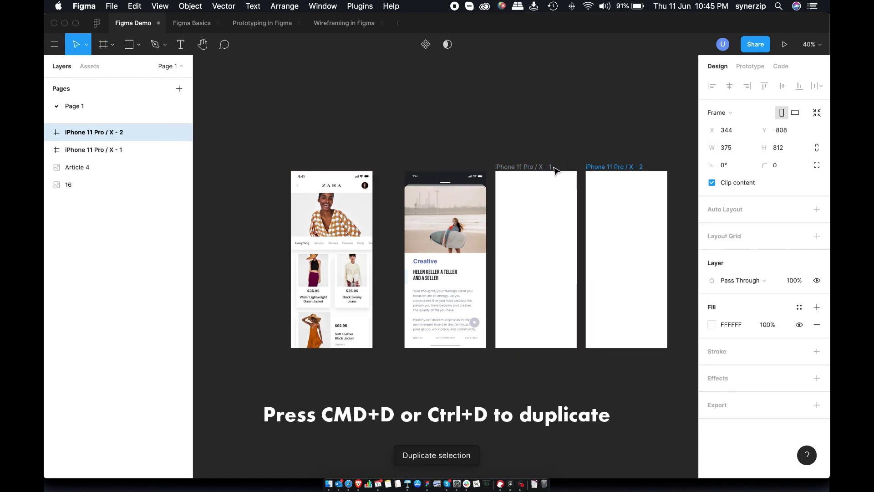
{"action": "key", "text": "super+d"}
{"action": "key", "text": "super+d"}
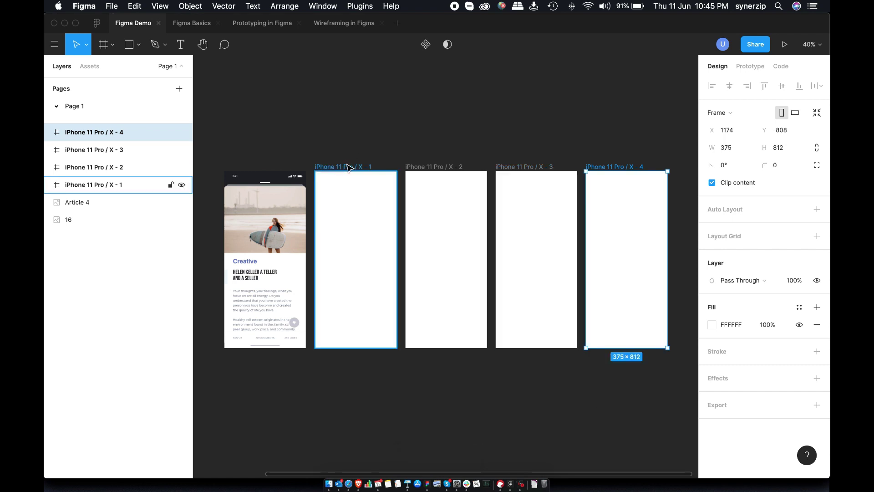
- Draw a wide 1052×812 Frame 1 to the right of the phone frames
{"action": "scroll", "coordinate": [476, 175], "scroll_direction": "right", "scroll_amount": 5}
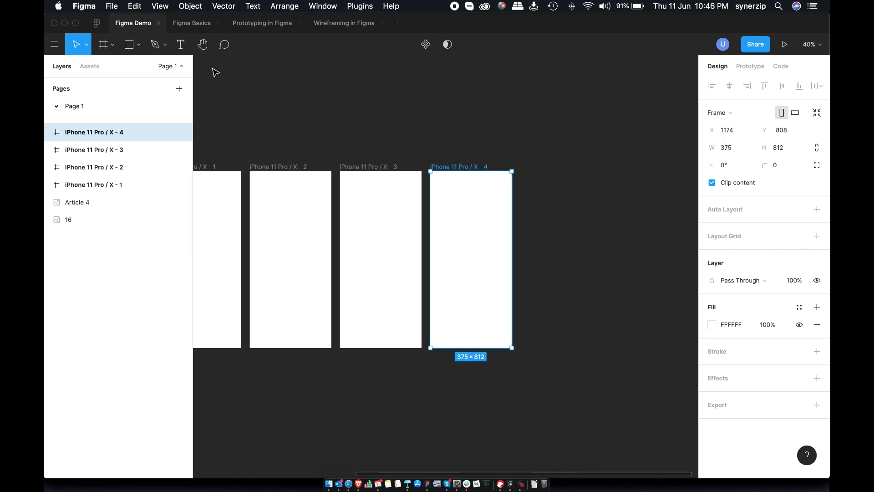
{"action": "key", "text": "f"}
{"action": "left_click_drag", "start_coordinate": [527, 168], "coordinate": [640, 348]}
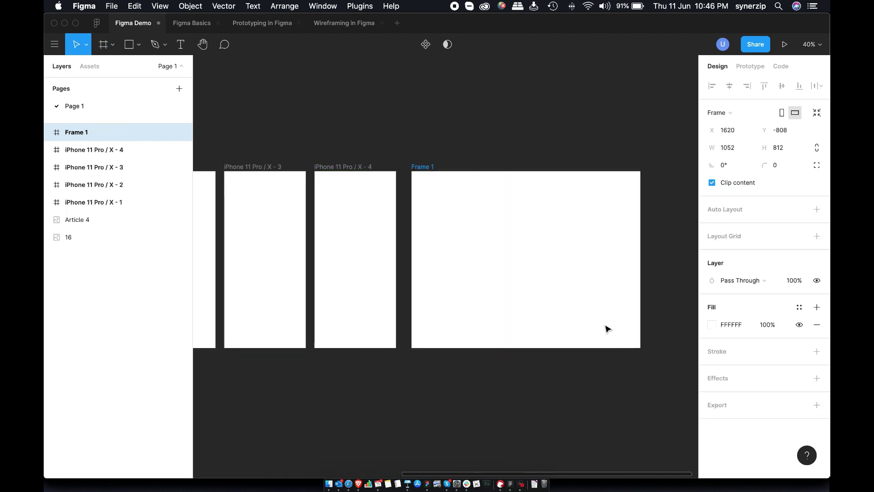
{"action": "left_click", "coordinate": [426, 127]}
- Wrap the ZARA image 16 in its own frame using Frame Selection
{"action": "scroll", "coordinate": [427, 126], "scroll_direction": "left", "scroll_amount": 10}
{"action": "scroll", "coordinate": [428, 126], "scroll_direction": "left", "scroll_amount": 5}
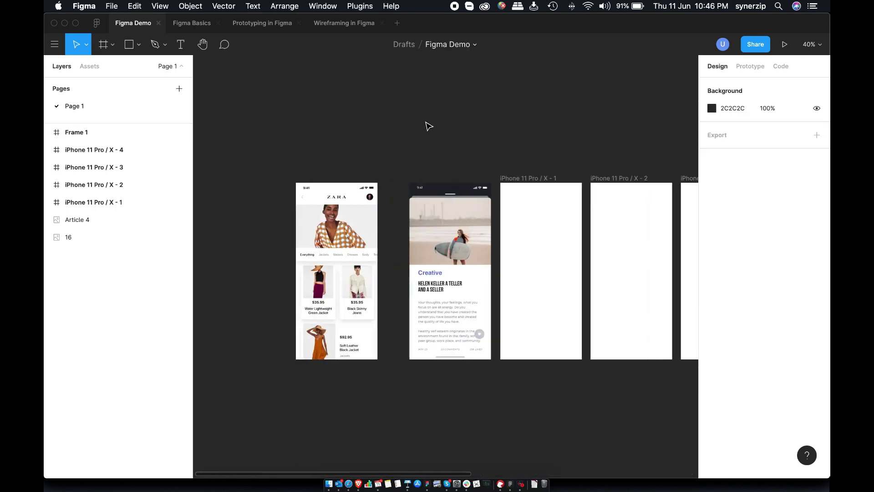
{"action": "left_click", "coordinate": [373, 220]}
{"action": "right_click", "coordinate": [373, 220]}
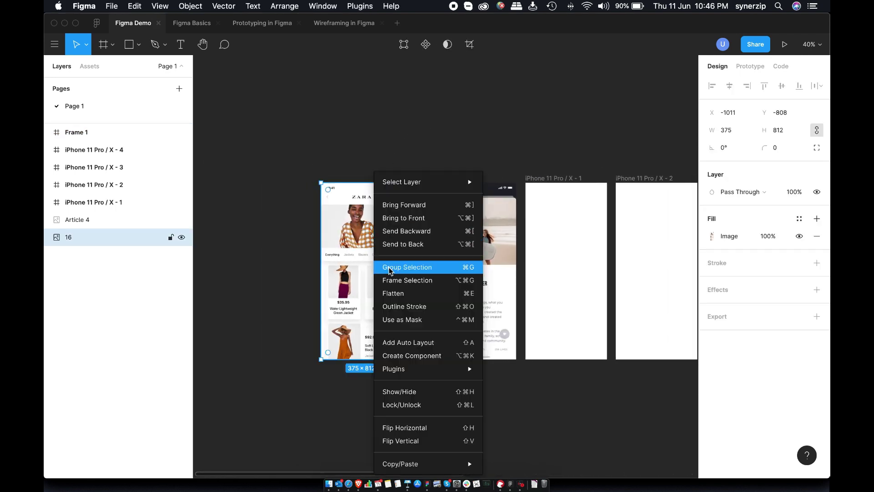
{"action": "left_click", "coordinate": [410, 280]}
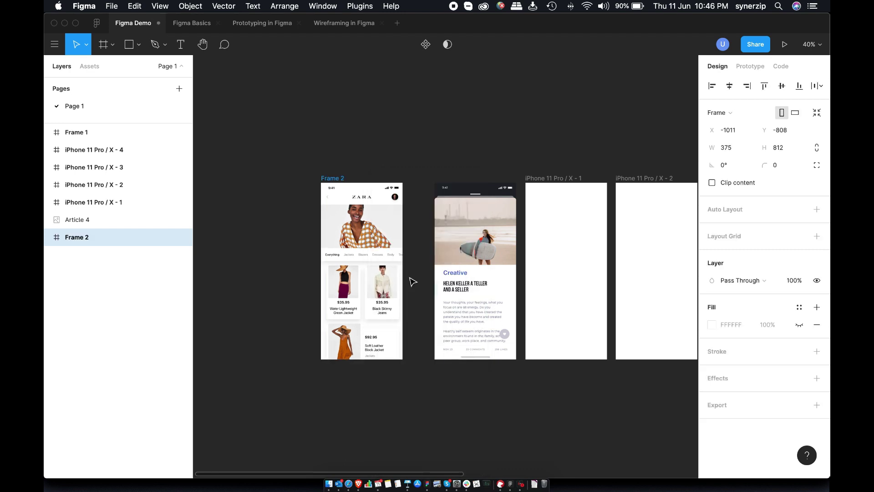
{"action": "left_click", "coordinate": [337, 179]}
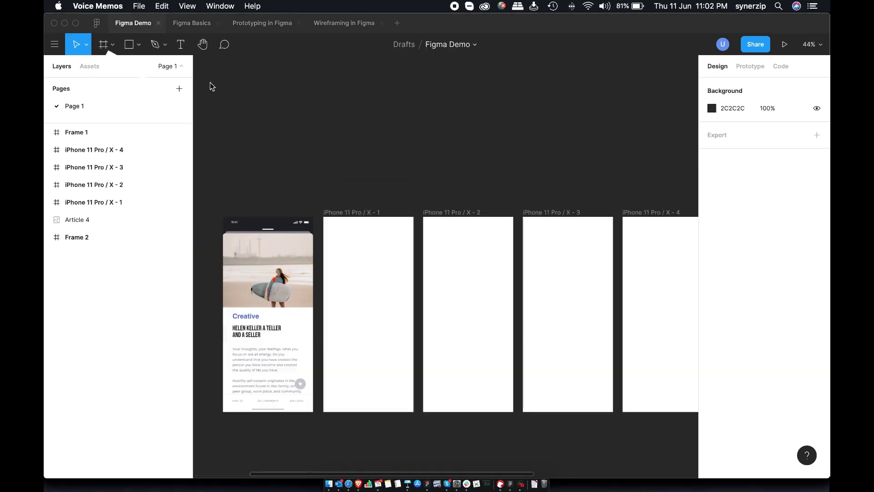
- Draw a 288×288 square in the first iPhone frame and centre it horizontally
{"action": "left_click", "coordinate": [139, 45]}
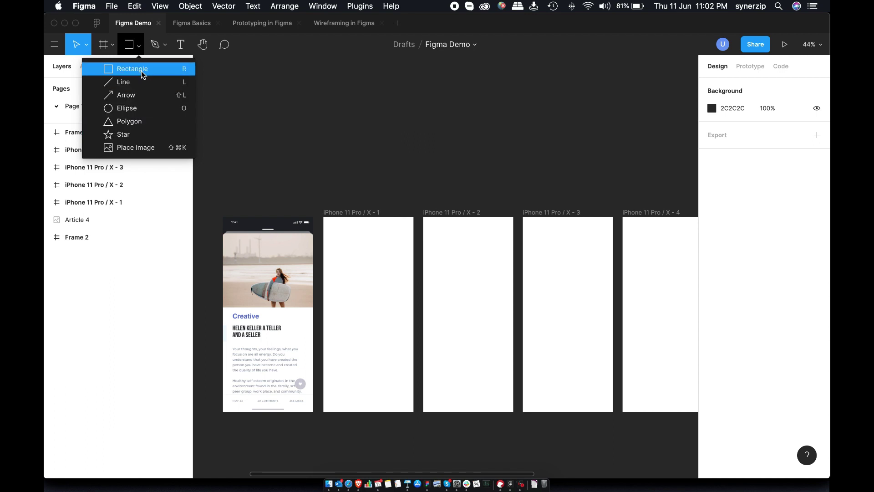
{"action": "left_click", "coordinate": [169, 71]}
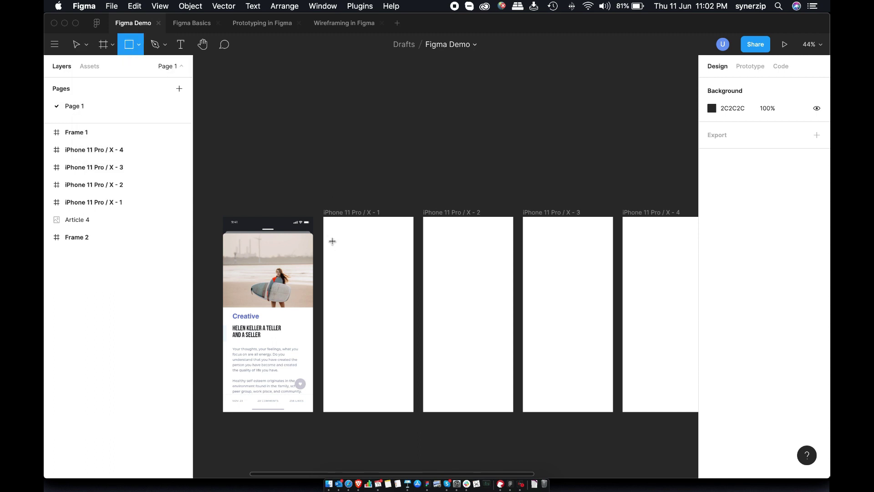
{"action": "left_click_drag", "start_coordinate": [332, 241], "coordinate": [390, 298]}
{"action": "left_click_drag", "start_coordinate": [362, 269], "coordinate": [366, 272]}
- Draw a 300×300 circle in the second iPhone frame
{"action": "left_click", "coordinate": [139, 45]}
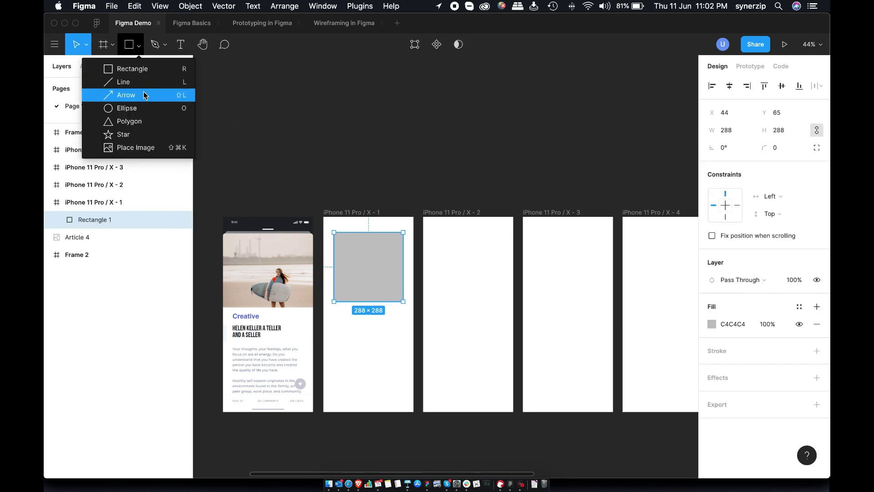
{"action": "left_click", "coordinate": [146, 107]}
{"action": "left_click_drag", "start_coordinate": [432, 231], "coordinate": [503, 302]}
- Draw a triangle polygon in the third iPhone frame and centre it horizontally
{"action": "left_click", "coordinate": [139, 46]}
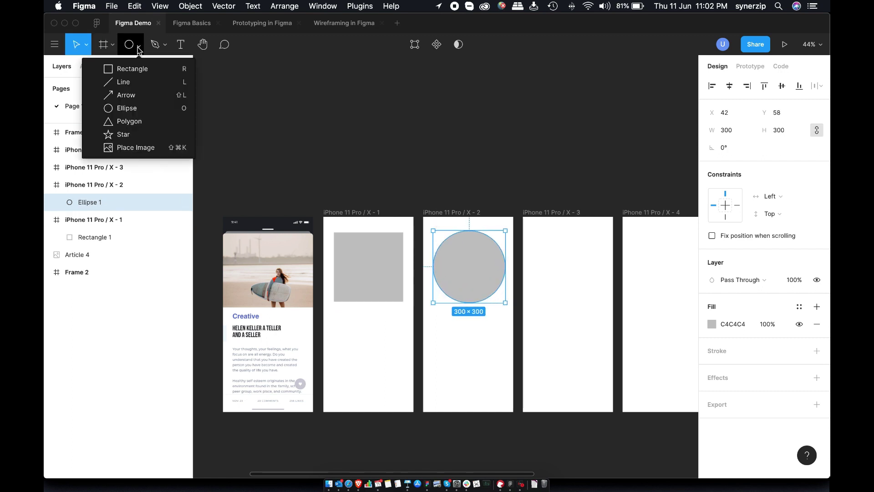
{"action": "left_click", "coordinate": [130, 121]}
{"action": "left_click_drag", "start_coordinate": [538, 233], "coordinate": [619, 315]}
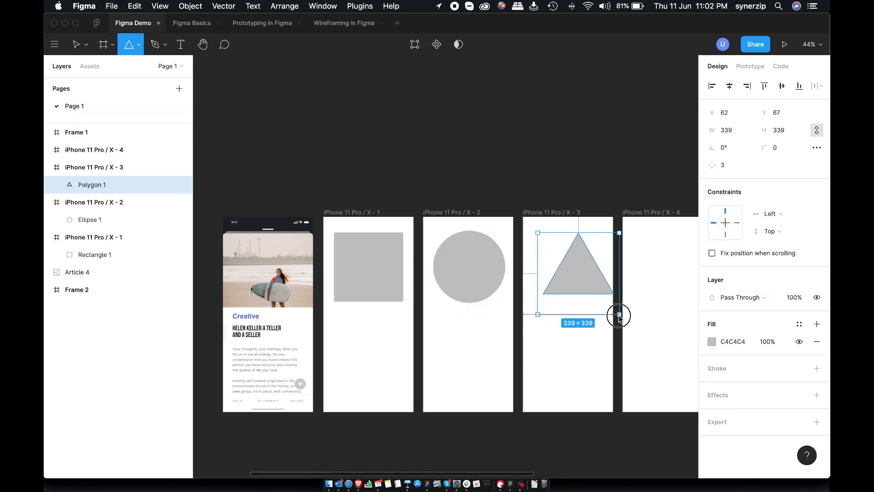
{"action": "left_click_drag", "start_coordinate": [577, 273], "coordinate": [566, 274]}
{"action": "left_click", "coordinate": [498, 179]}
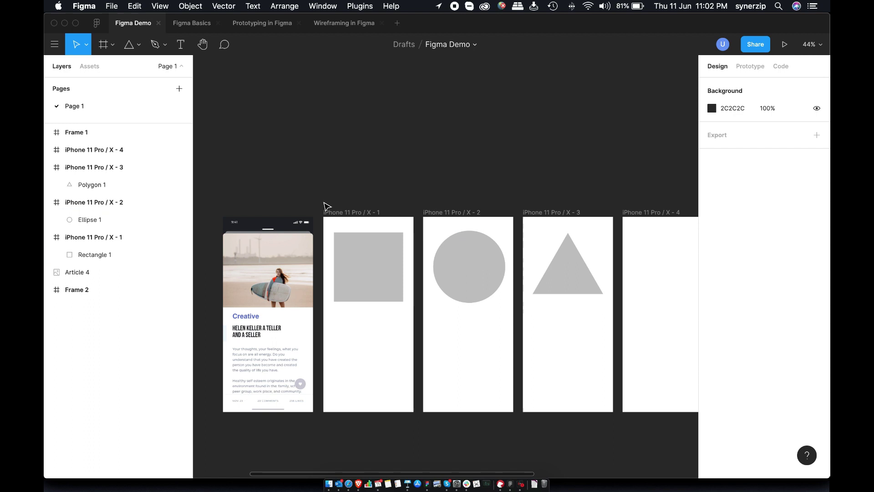
- Load three photos from Downloads with Place Image
{"action": "left_click", "coordinate": [136, 42]}
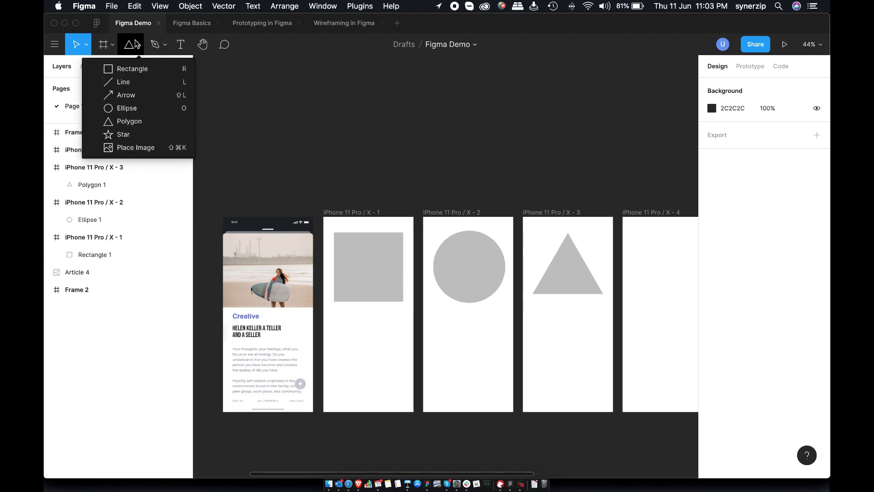
{"action": "left_click", "coordinate": [143, 149]}
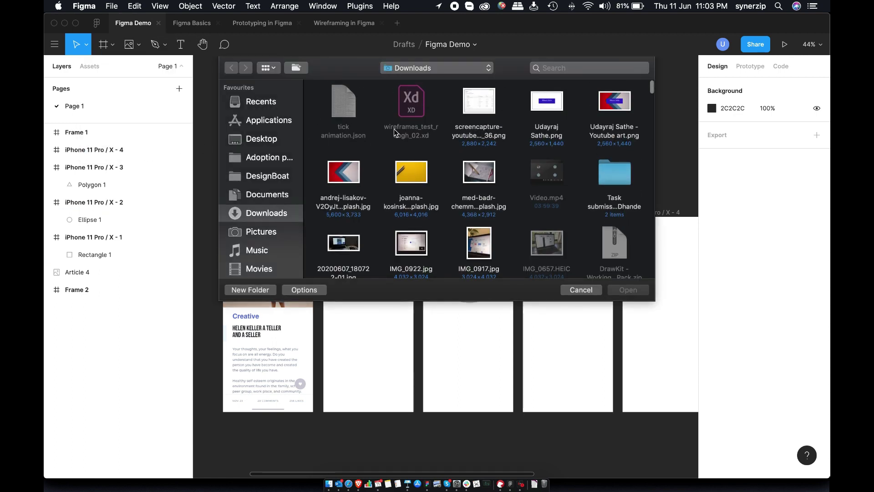
{"action": "left_click", "coordinate": [353, 162]}
{"action": "left_click", "coordinate": [424, 176], "text": "super"}
{"action": "left_click", "coordinate": [466, 176], "text": "super"}
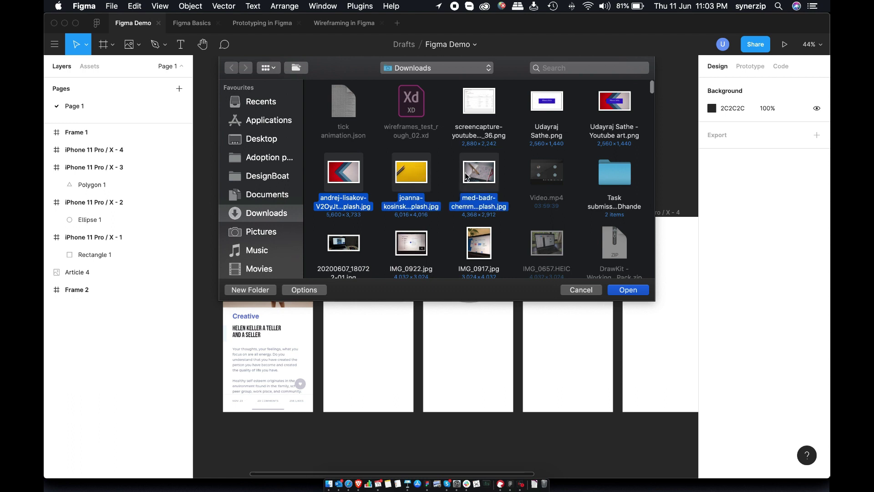
{"action": "left_click", "coordinate": [617, 290]}
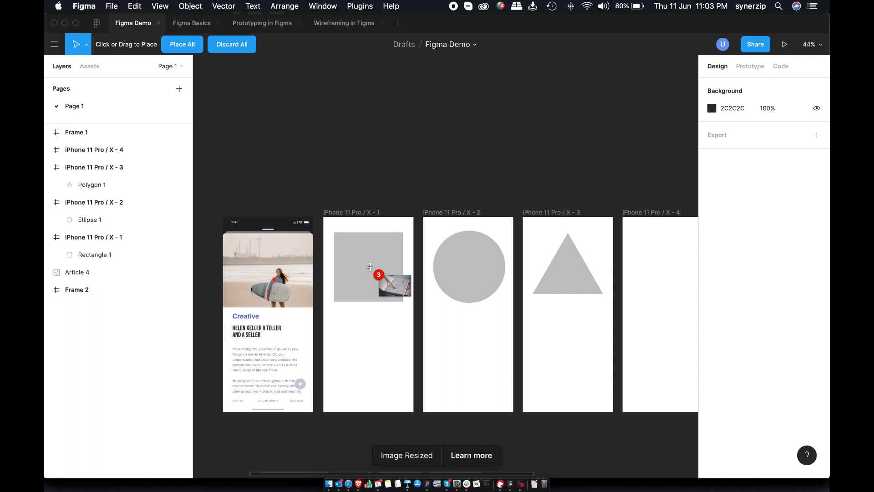
- Fill the rectangle, circle and triangle with the three loaded photos
{"action": "left_click", "coordinate": [377, 272]}
{"action": "left_click", "coordinate": [473, 277]}
{"action": "left_click", "coordinate": [563, 277]}
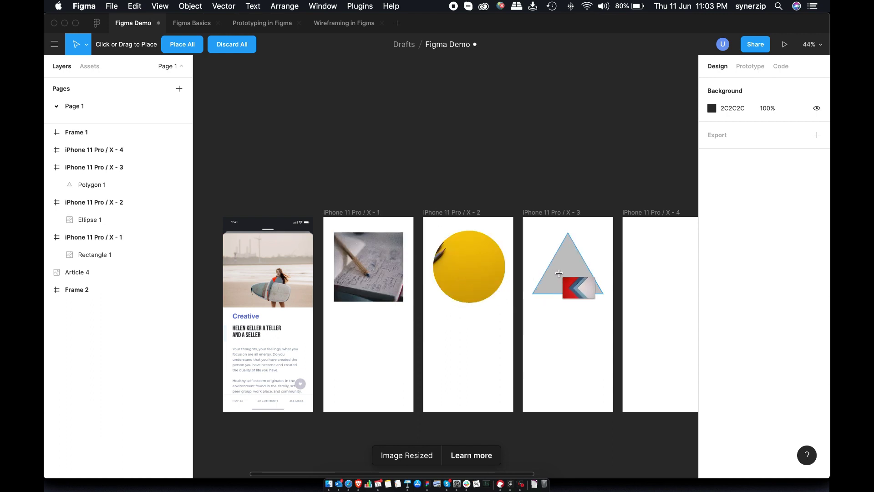
{"action": "left_click", "coordinate": [552, 329]}
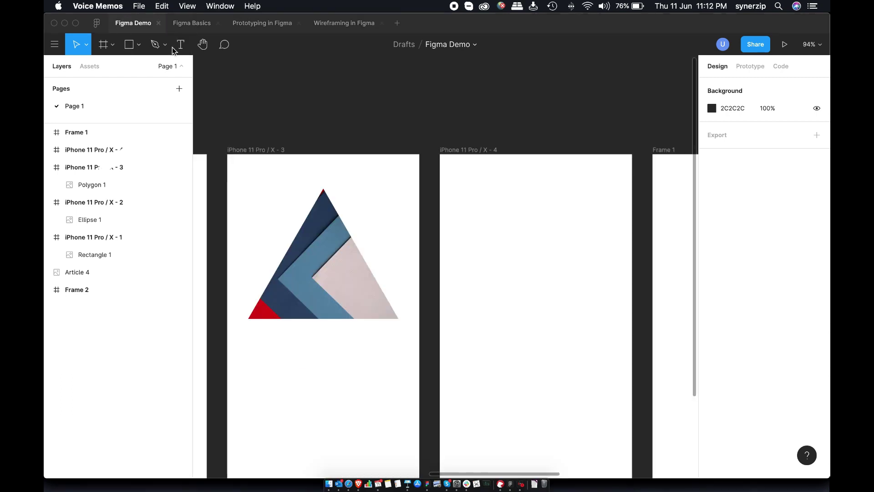
- Pen-draw a path in frame X - 4 with a vertical line, two lower spokes and a closing segment
{"action": "left_click", "coordinate": [166, 45]}
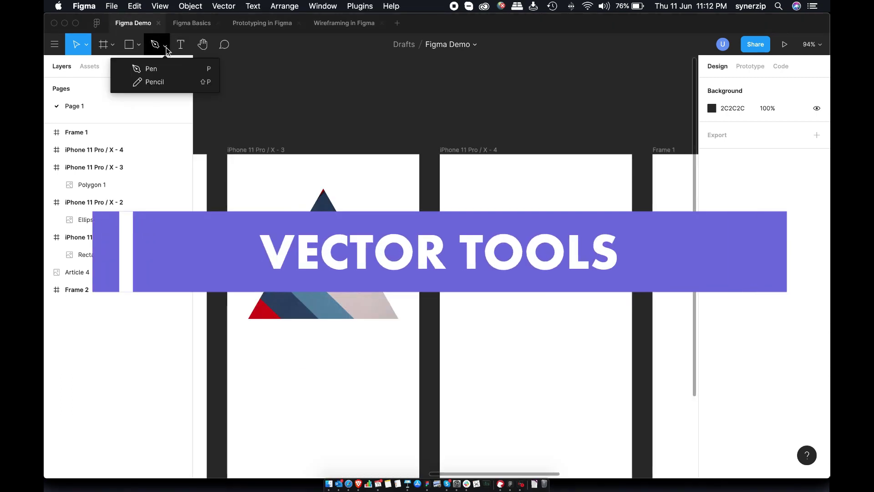
{"action": "left_click", "coordinate": [175, 74]}
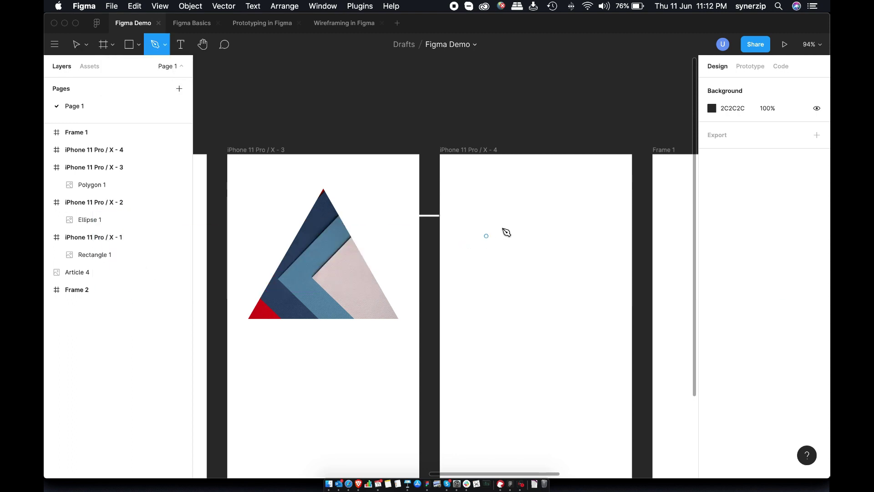
{"action": "left_click", "coordinate": [531, 215]}
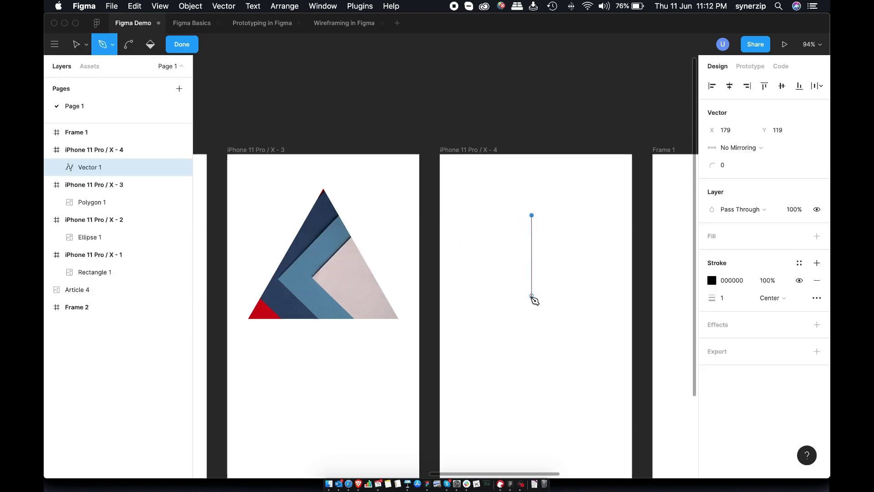
{"action": "left_click", "coordinate": [531, 296]}
{"action": "left_click", "coordinate": [470, 330]}
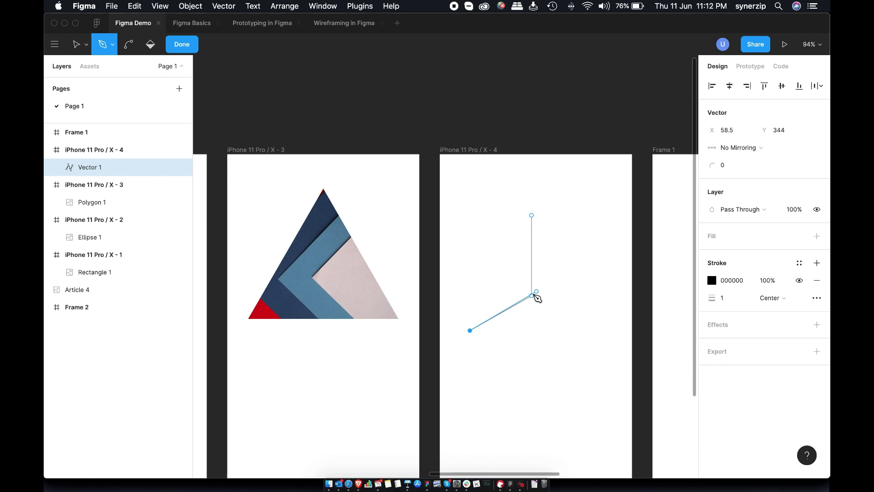
{"action": "left_click", "coordinate": [531, 295]}
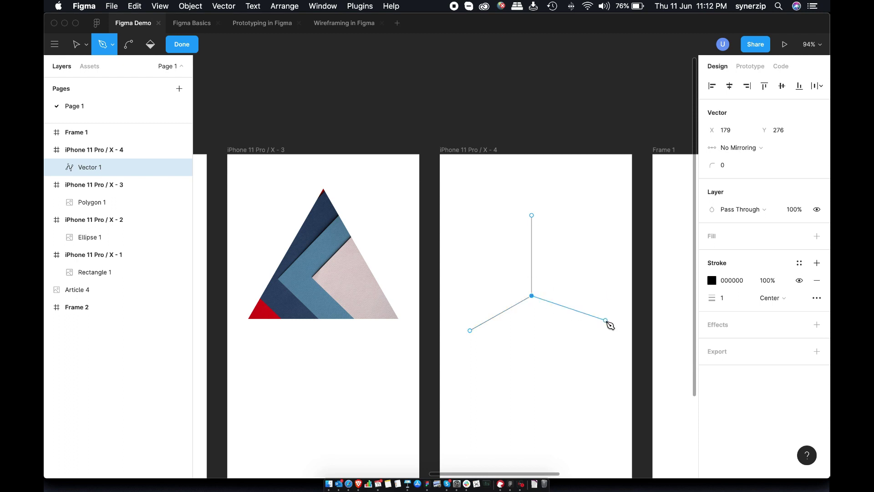
{"action": "left_click", "coordinate": [607, 330]}
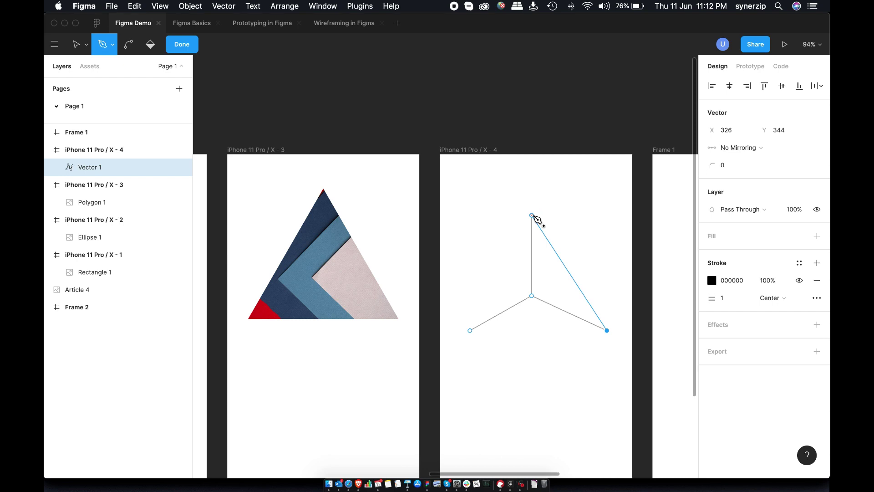
{"action": "left_click", "coordinate": [531, 215]}
{"action": "left_click", "coordinate": [569, 273]}
- Bend the closing segment into a curve, reshape both handles, and finish the path
{"action": "left_click", "coordinate": [569, 273]}
{"action": "left_click", "coordinate": [570, 273]}
{"action": "left_click", "coordinate": [570, 275], "text": "super"}
{"action": "left_click_drag", "start_coordinate": [570, 276], "coordinate": [548, 294]}
{"action": "mouse_move", "coordinate": [591, 254]}
{"action": "left_mouse_down"}
{"action": "mouse_move", "coordinate": [612, 263]}
{"action": "mouse_move", "coordinate": [615, 297]}
{"action": "mouse_move", "coordinate": [607, 261]}
{"action": "left_mouse_up"}
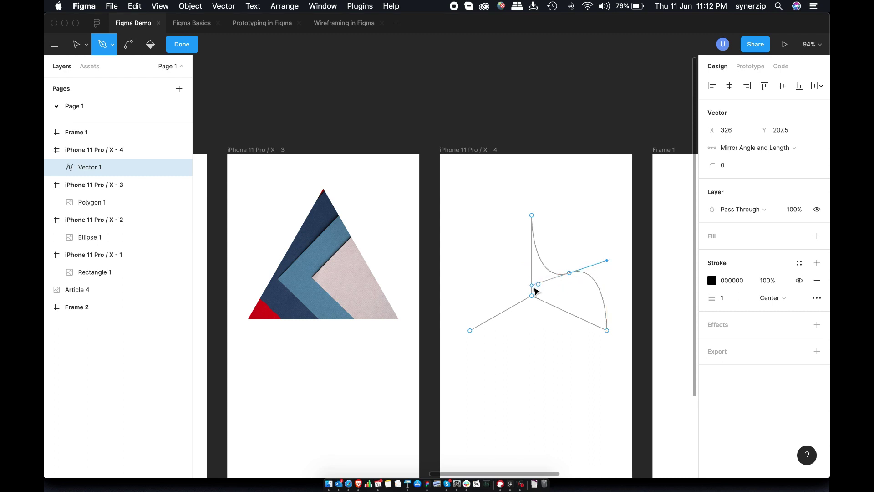
{"action": "left_click_drag", "start_coordinate": [532, 286], "coordinate": [576, 238]}
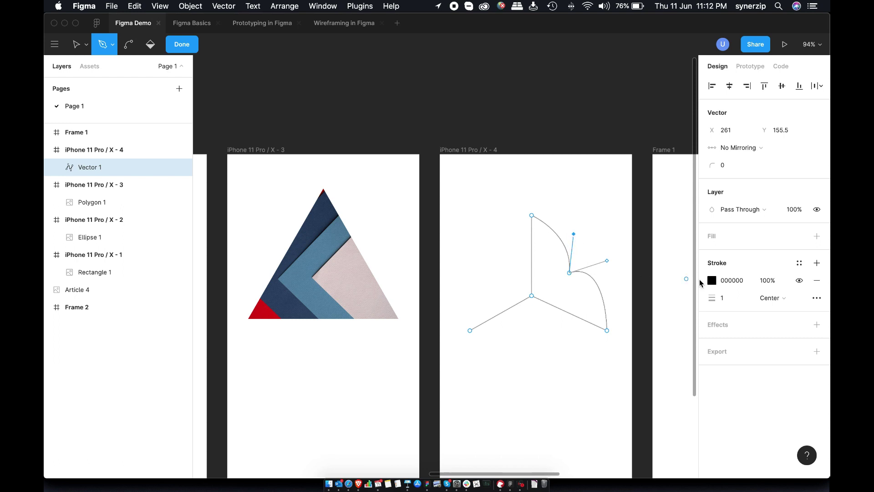
{"action": "left_click", "coordinate": [542, 354]}
{"action": "scroll", "coordinate": [542, 354], "scroll_direction": "down", "scroll_amount": 2}
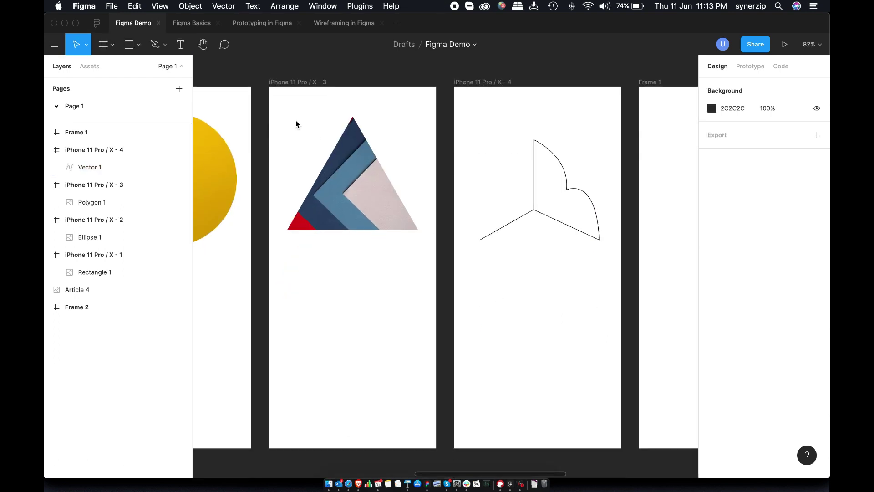
- Draw a freehand pencil squiggle below Vector 1 in frame X - 4 and edit its points
{"action": "left_click", "coordinate": [155, 44]}
{"action": "left_click", "coordinate": [164, 44]}
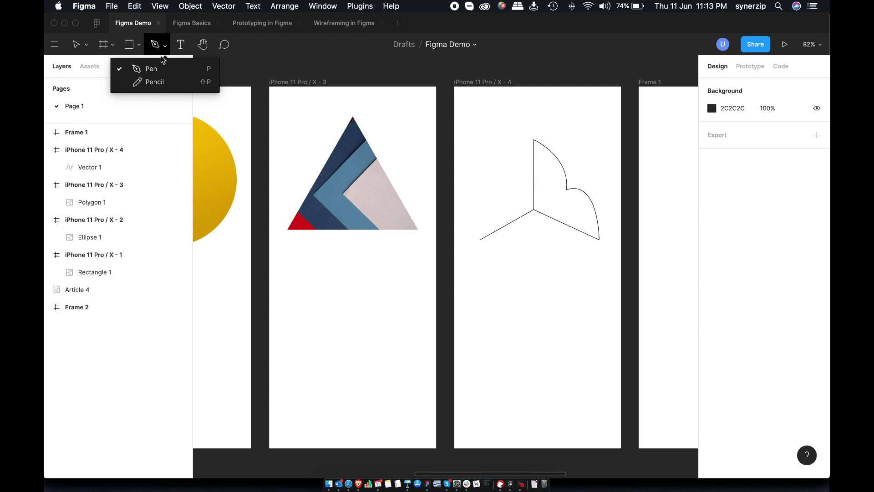
{"action": "left_click", "coordinate": [159, 81]}
{"action": "mouse_move", "coordinate": [487, 270]}
{"action": "left_mouse_down"}
{"action": "mouse_move", "coordinate": [509, 266]}
{"action": "mouse_move", "coordinate": [499, 298]}
{"action": "mouse_move", "coordinate": [515, 335]}
{"action": "mouse_move", "coordinate": [571, 370]}
{"action": "left_mouse_up"}
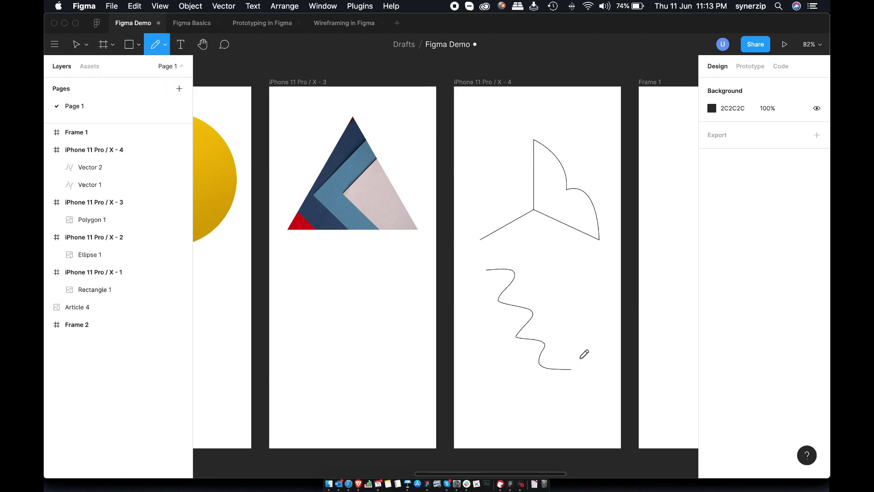
{"action": "left_click", "coordinate": [77, 44]}
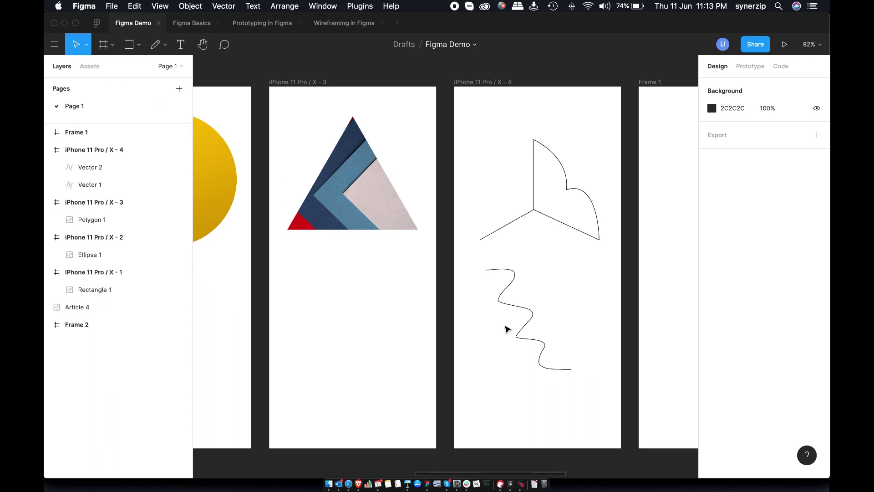
{"action": "left_click", "coordinate": [529, 340]}
{"action": "double_click", "coordinate": [529, 340]}
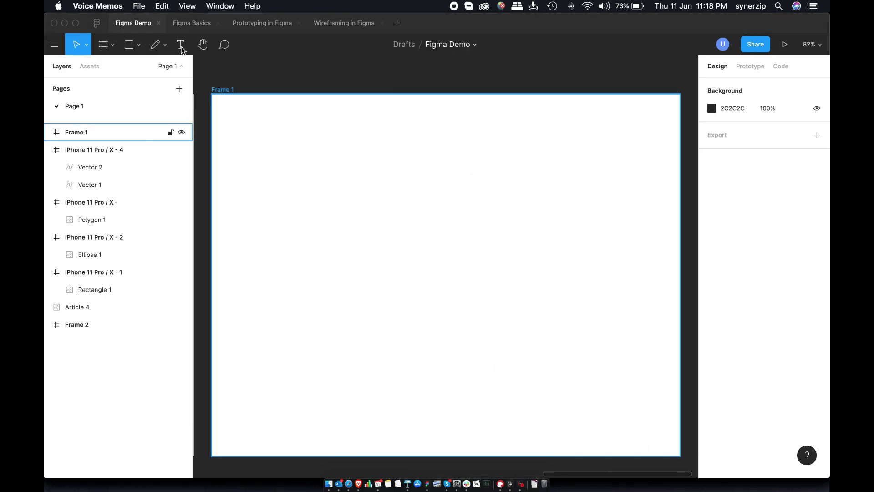
- Add an 'Email' text label near the top left of Frame 1
{"action": "left_click", "coordinate": [180, 47]}
{"action": "left_click", "coordinate": [181, 45]}
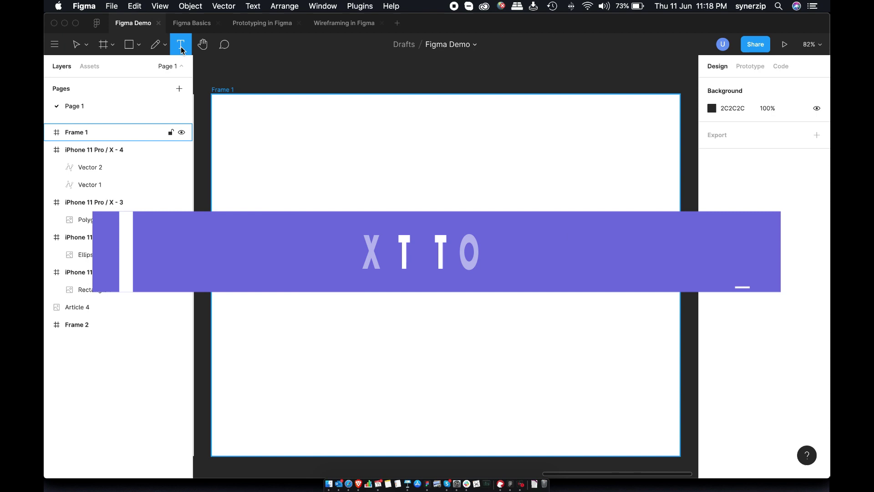
{"action": "left_click", "coordinate": [244, 138]}
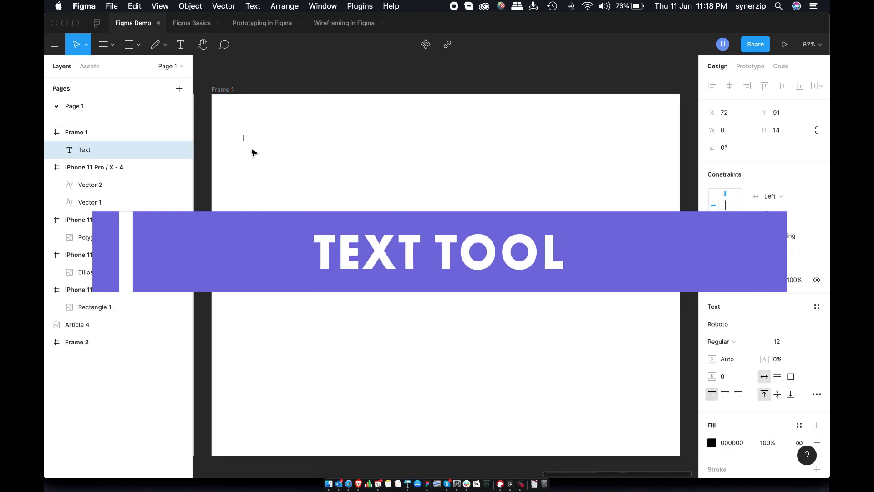
{"action": "type", "text": "Email"}
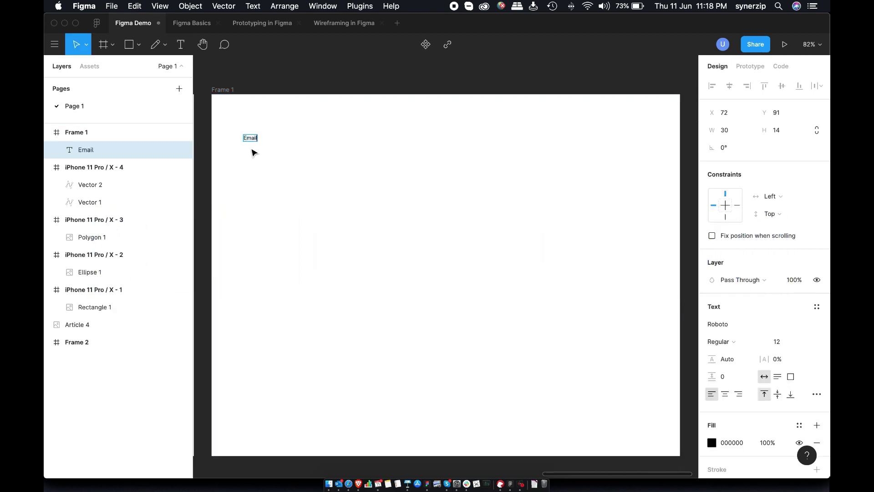
{"action": "key", "text": "Escape"}
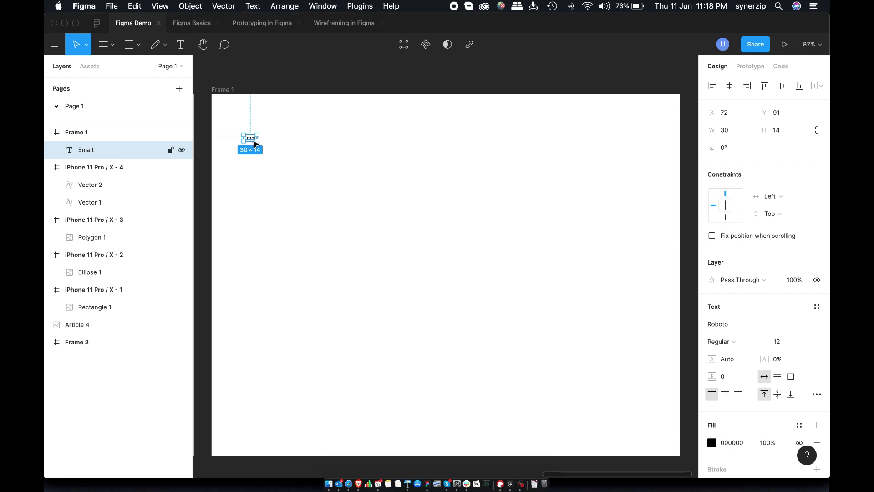
- Duplicate the label and change the copy to 'Enter your mail id here'
{"action": "key", "text": "super+d"}
{"action": "double_click", "coordinate": [251, 152]}
{"action": "type", "text": "En"}
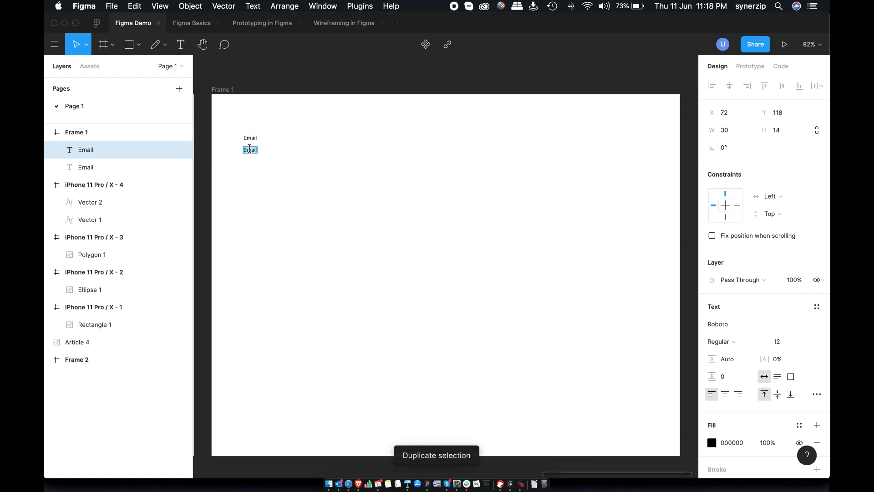
{"action": "type", "text": "ter your m"}
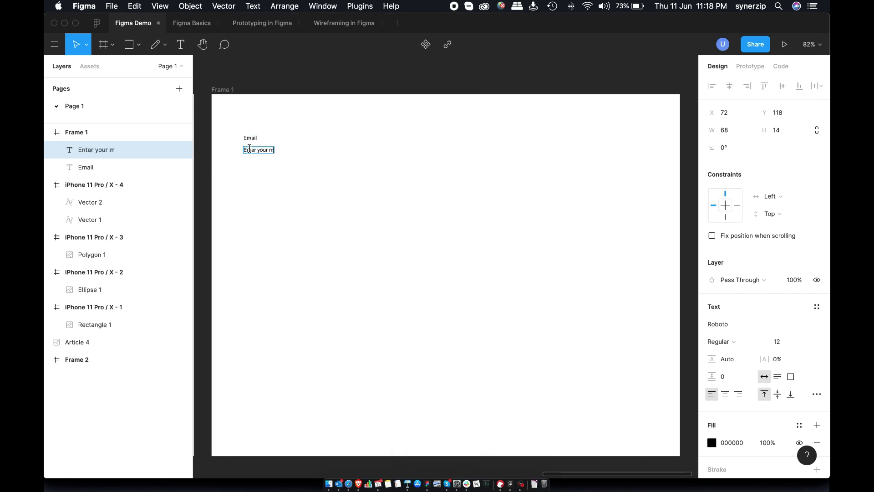
{"action": "type", "text": "ail id here"}
{"action": "left_click", "coordinate": [255, 183]}
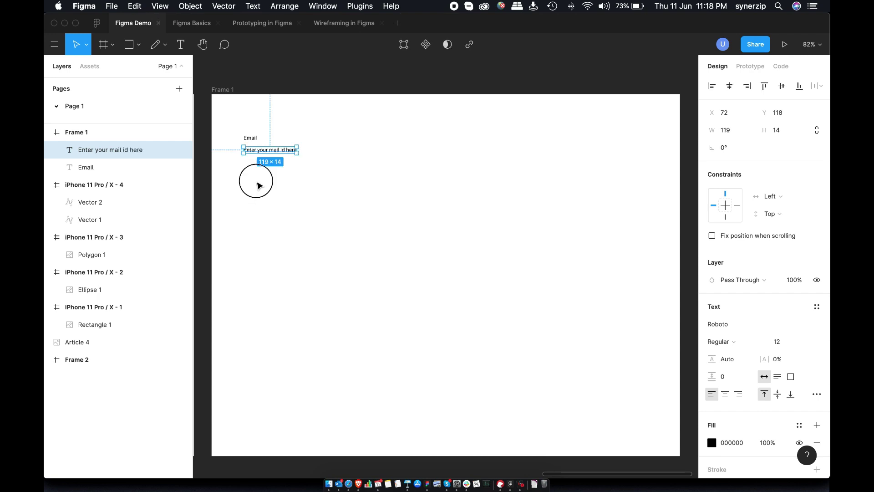
{"action": "scroll", "coordinate": [263, 155], "scroll_direction": "up", "scroll_amount": 2}
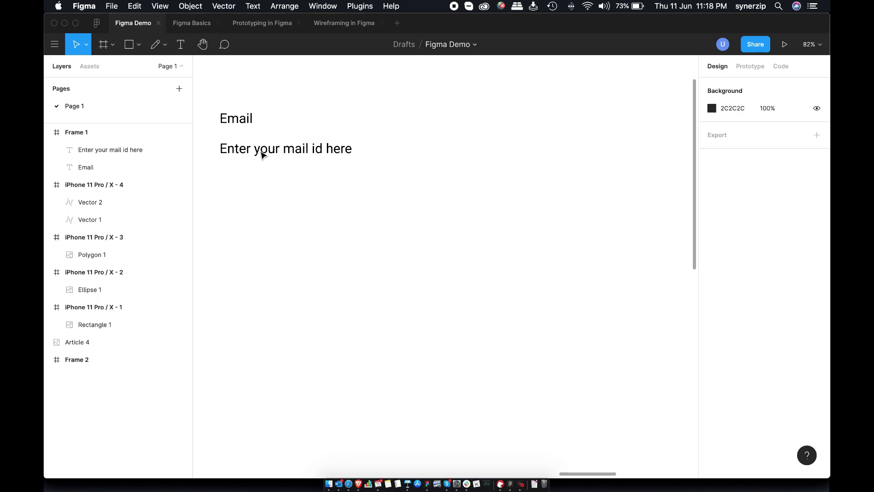
- Create a paragraph box of repeated 'I am paragraph.' sentences below the two lines, set to Auto Height
{"action": "left_click", "coordinate": [180, 44]}
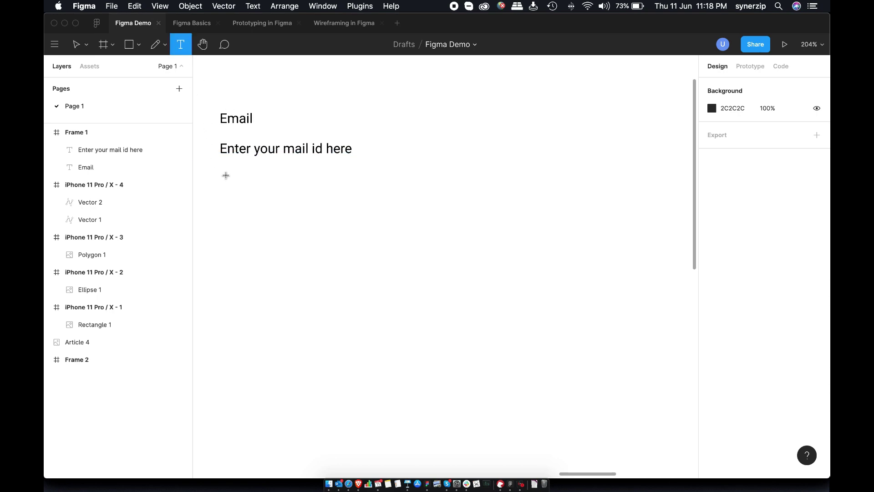
{"action": "mouse_move", "coordinate": [221, 171]}
{"action": "left_mouse_down"}
{"action": "mouse_move", "coordinate": [266, 209]}
{"action": "mouse_move", "coordinate": [502, 263]}
{"action": "left_mouse_up"}
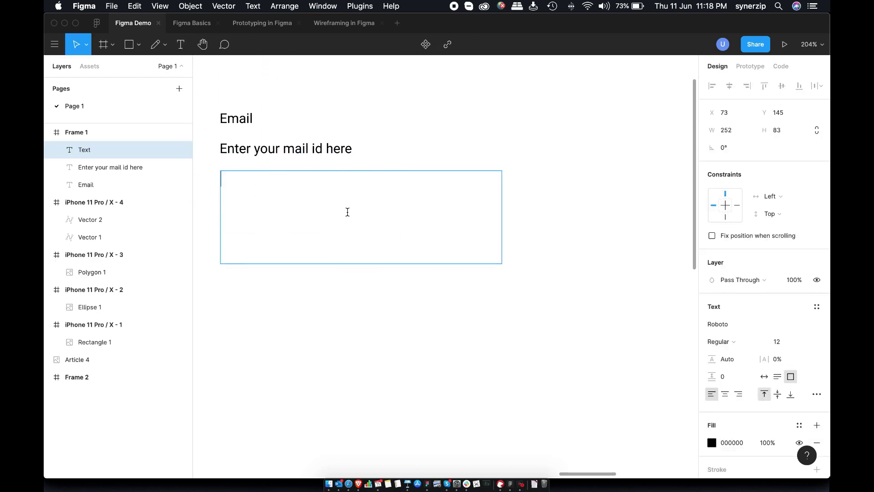
{"action": "type", "text": "I am paragraph."}
{"action": "key", "text": "super+a"}
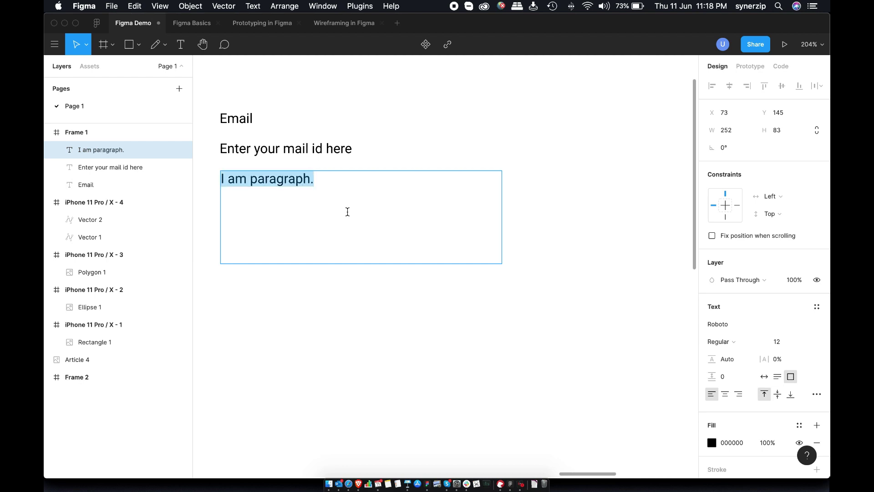
{"action": "key", "text": "Right"}
{"action": "key", "text": "super+v"}
{"action": "key", "text": "super+v"}
{"action": "key", "text": "super+v"}
{"action": "key", "text": "super+v"}
{"action": "key", "text": "super+v"}
{"action": "key", "text": "super+v"}
{"action": "key", "text": "super+v"}
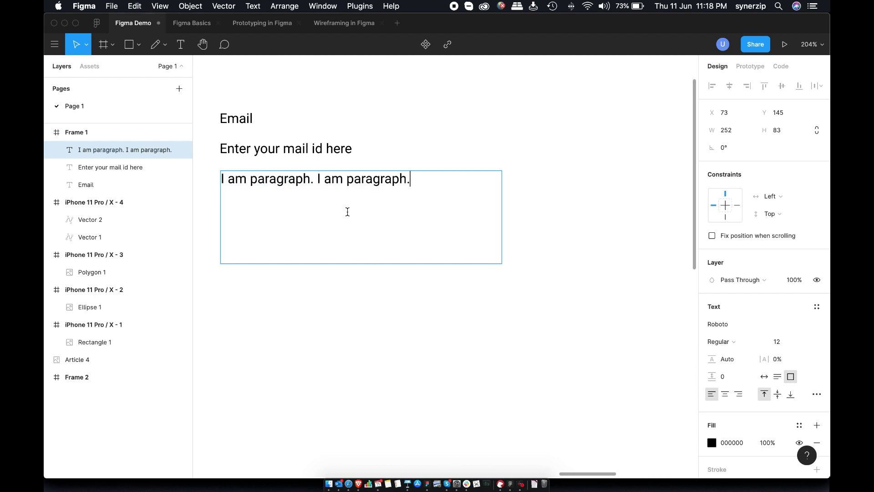
{"action": "key", "text": "super+v"}
{"action": "key", "text": "super+v"}
{"action": "key", "text": "super+v"}
{"action": "key", "text": "super+v"}
{"action": "key", "text": "super+v"}
{"action": "key", "text": "super+v"}
{"action": "key", "text": "super+v"}
{"action": "key", "text": "super+v"}
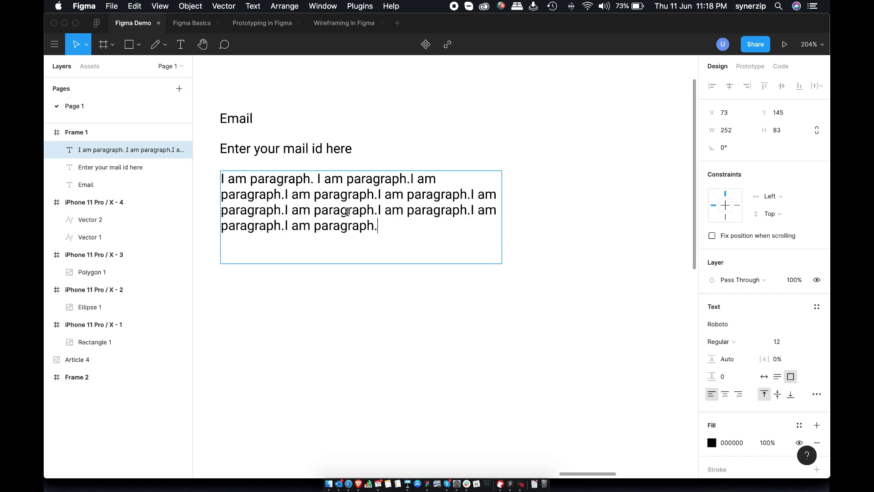
{"action": "key", "text": "super+v"}
{"action": "key", "text": "super+v"}
{"action": "key", "text": "super+v"}
{"action": "key", "text": "super+v"}
{"action": "key", "text": "super+v"}
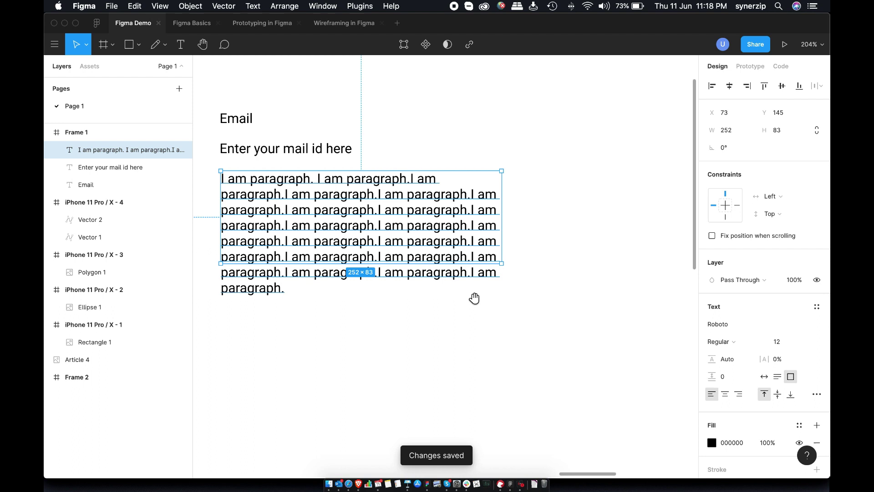
{"action": "left_click", "coordinate": [779, 377]}
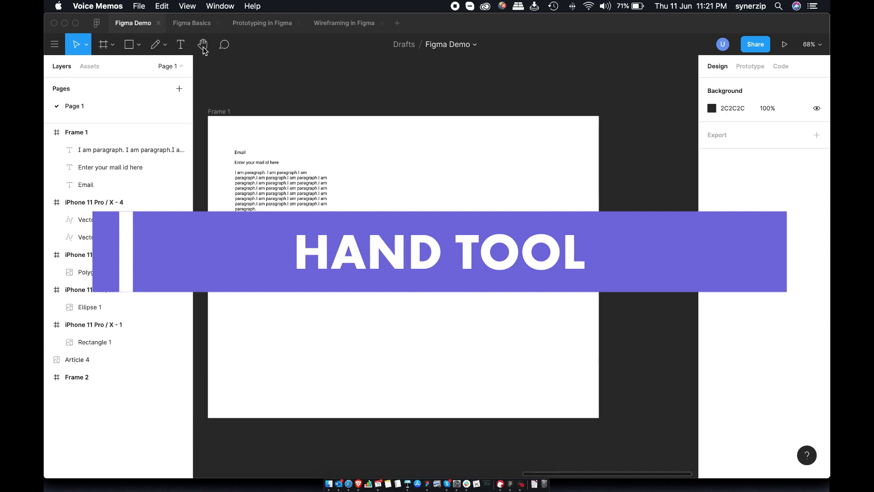
- Pan the canvas with the Hand tool, then the Move tool, to show screens X - 3 and X - 4
{"action": "left_click", "coordinate": [203, 45]}
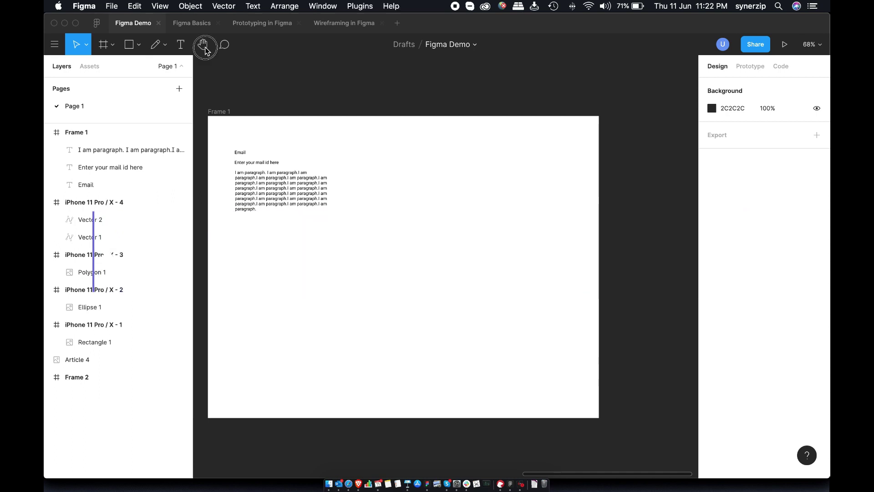
{"action": "left_click", "coordinate": [203, 45]}
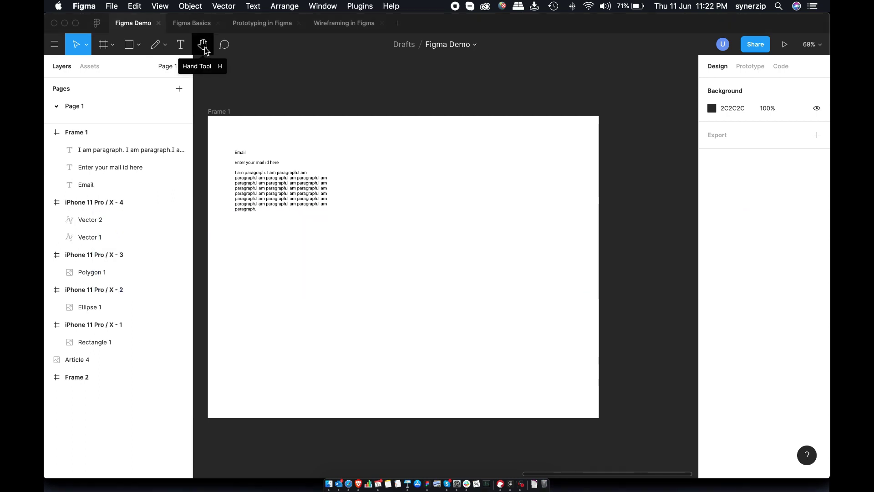
{"action": "left_click", "coordinate": [204, 47]}
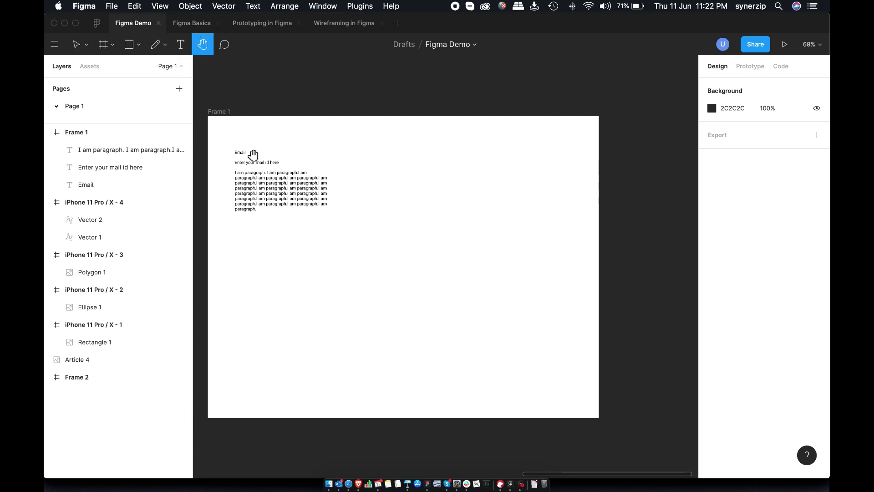
{"action": "left_click_drag", "start_coordinate": [261, 157], "coordinate": [531, 156]}
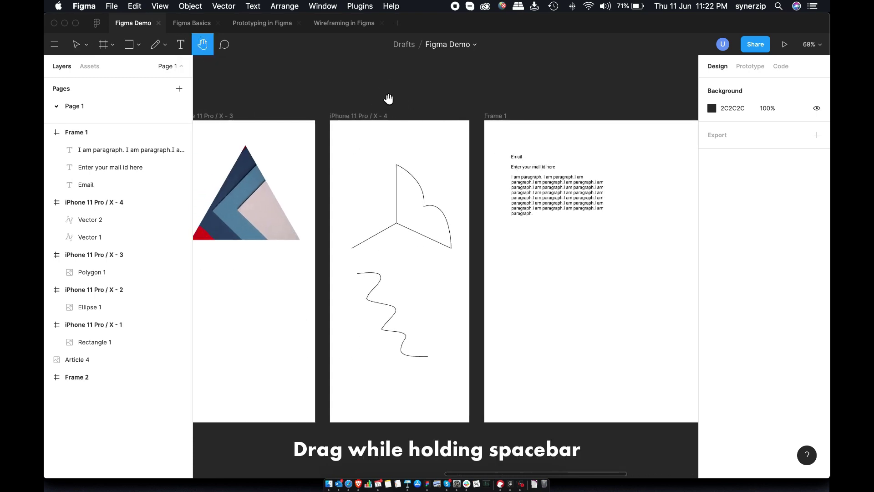
{"action": "key", "text": "v"}
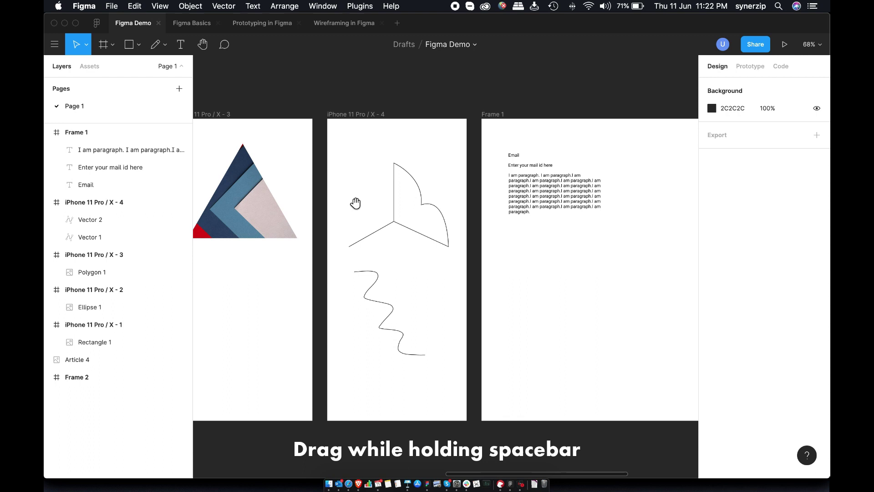
{"action": "left_click_drag", "start_coordinate": [420, 202], "coordinate": [621, 201]}
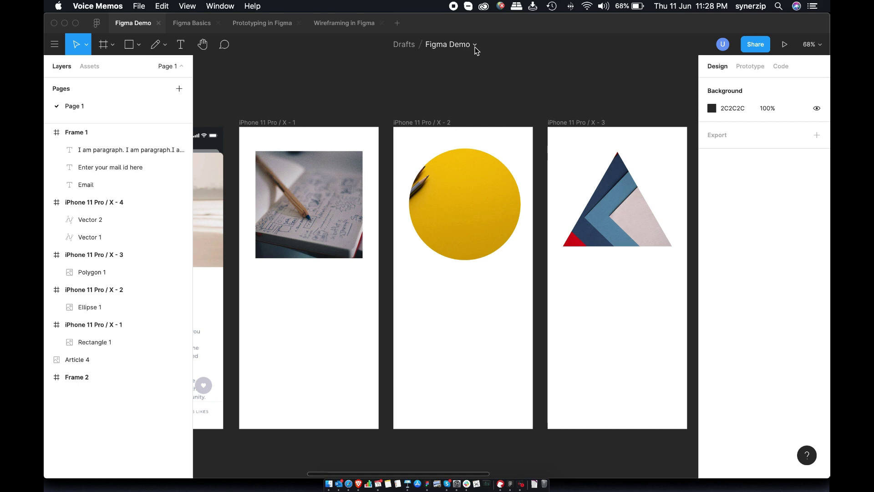
- Look at the Figma Demo file menu without choosing anything, then select Ellipse 1 on screen X - 2
{"action": "left_click", "coordinate": [475, 47]}
{"action": "left_click", "coordinate": [475, 47]}
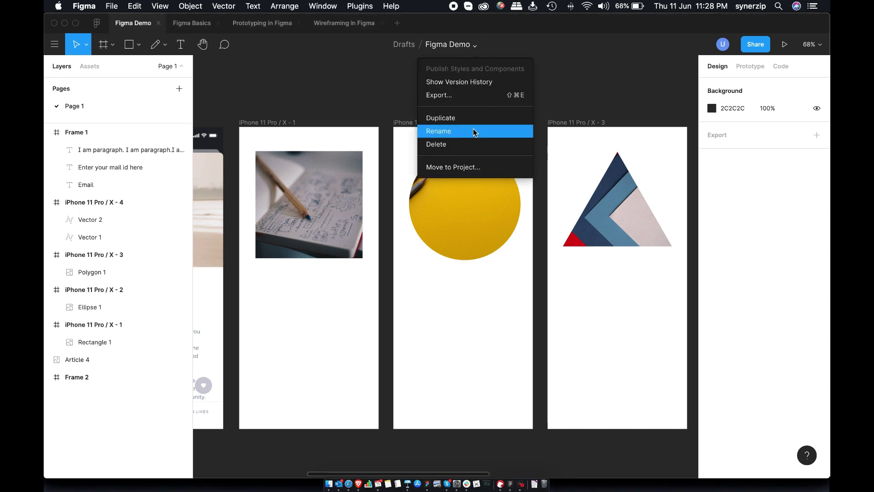
{"action": "left_click", "coordinate": [564, 85]}
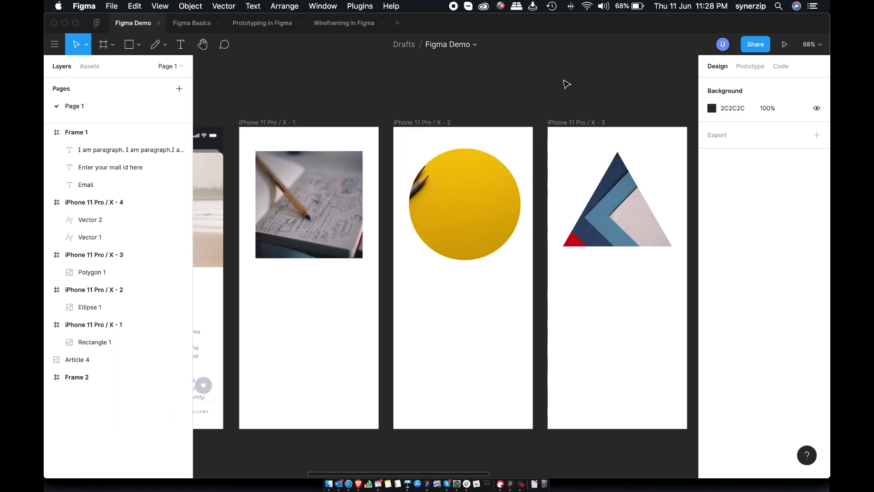
{"action": "left_click", "coordinate": [462, 195]}
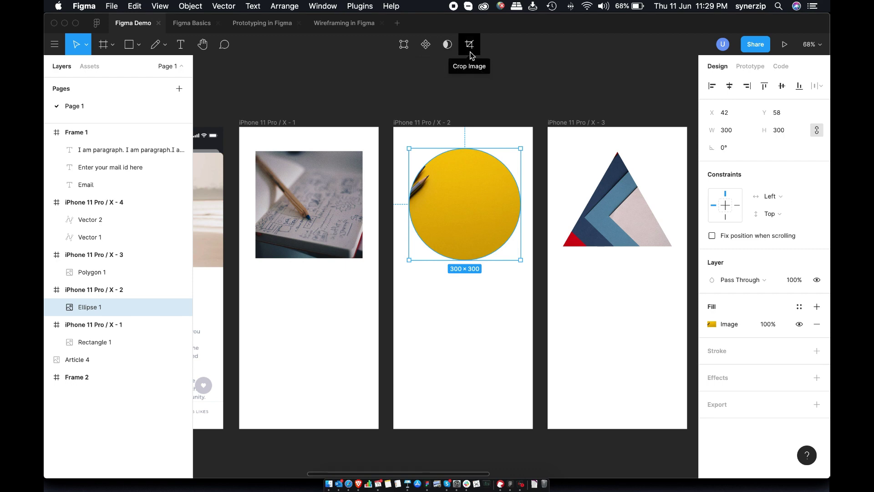
{"action": "left_click", "coordinate": [525, 91]}
{"action": "scroll", "coordinate": [524, 92], "scroll_direction": "right", "scroll_amount": 5}
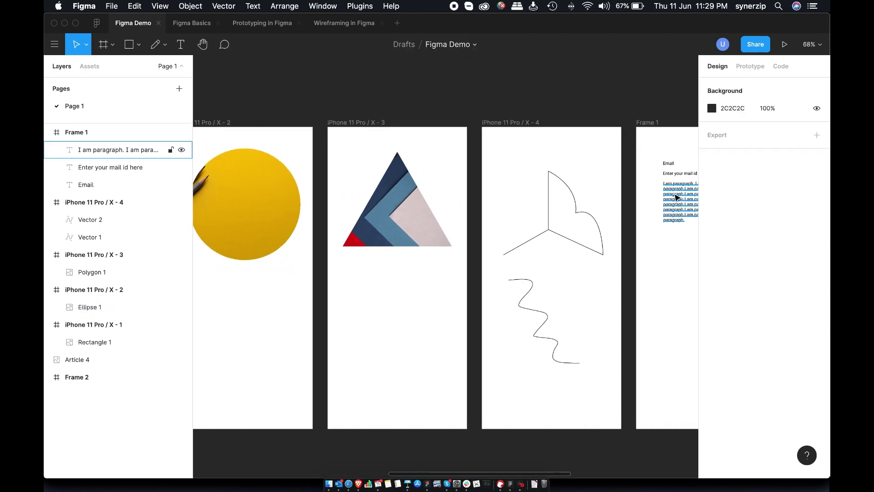
{"action": "left_click", "coordinate": [677, 197]}
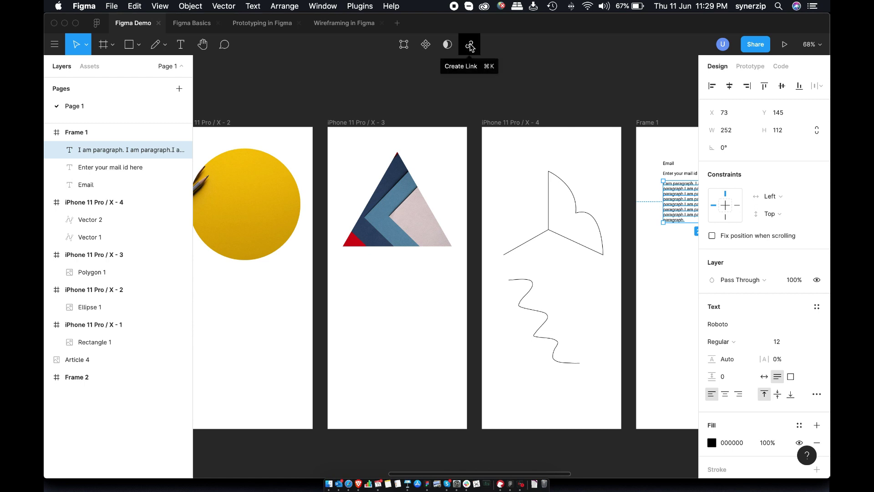
{"action": "left_click", "coordinate": [472, 72]}
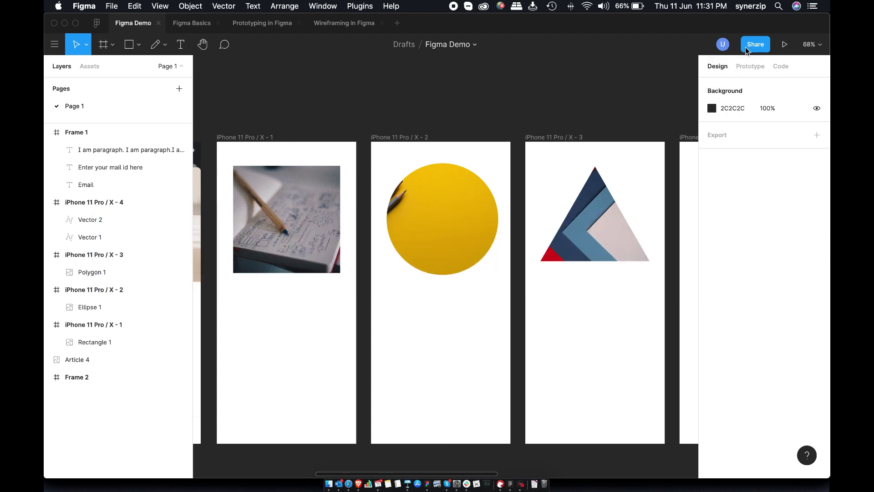
- Review the Share dialog, keeping invitees at view-only permission
{"action": "left_click", "coordinate": [747, 49]}
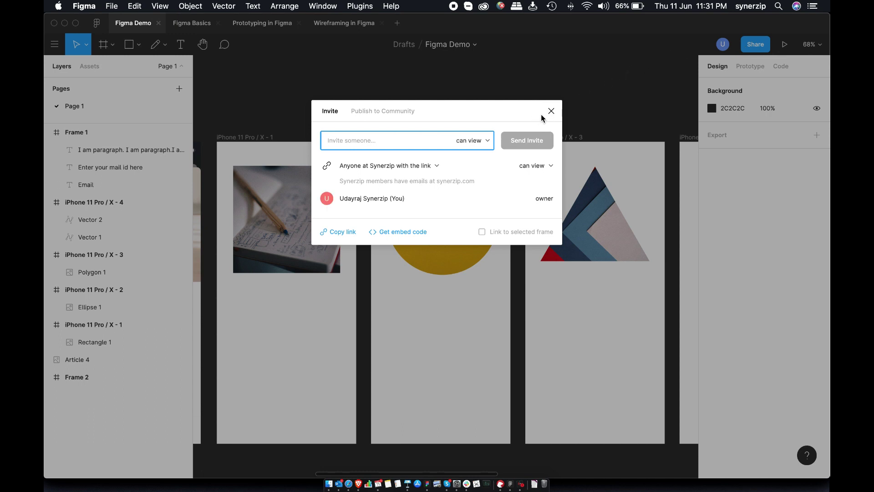
{"action": "left_click", "coordinate": [480, 145]}
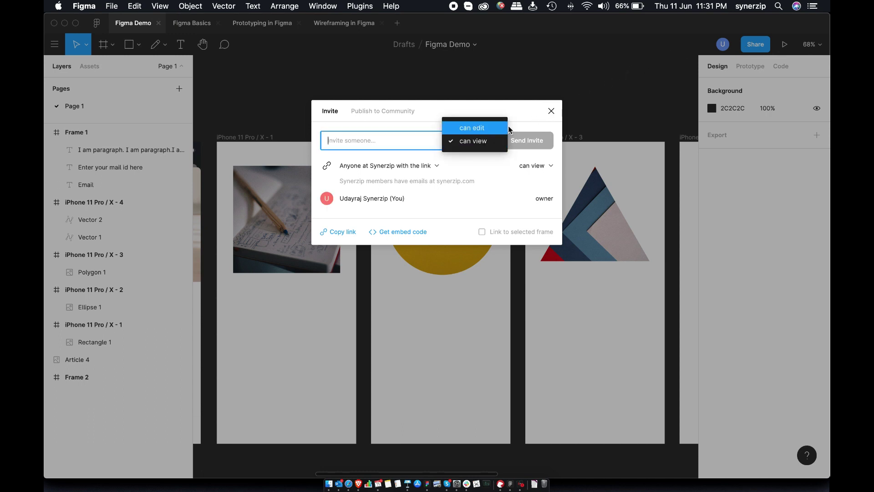
{"action": "left_click", "coordinate": [536, 123]}
{"action": "left_click", "coordinate": [552, 111]}
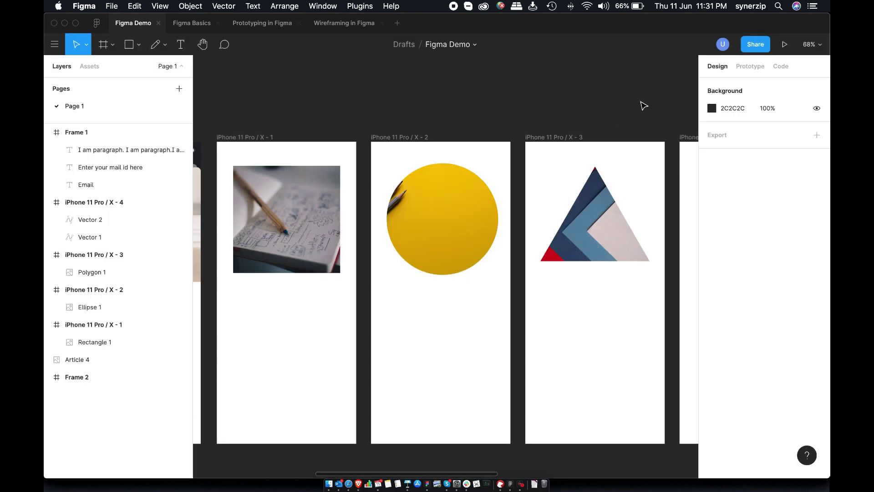
- Turn on Rulers from the zoom menu
{"action": "left_click", "coordinate": [814, 47]}
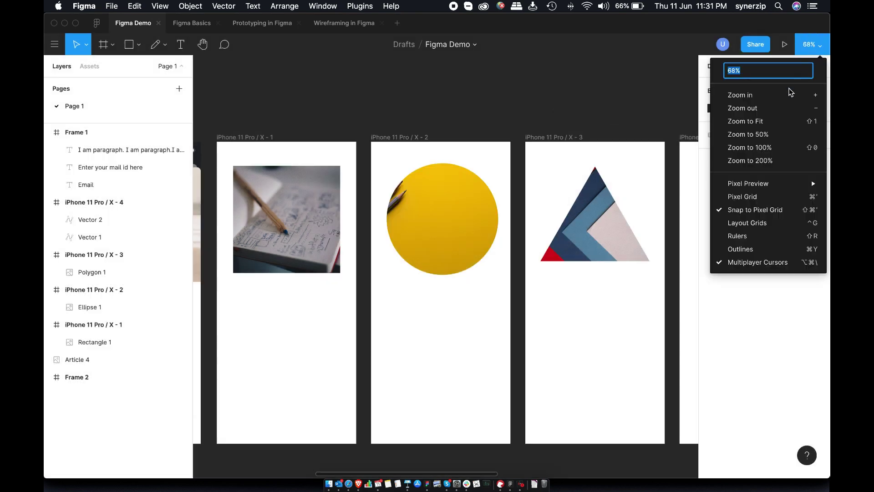
{"action": "mouse_move", "coordinate": [771, 184]}
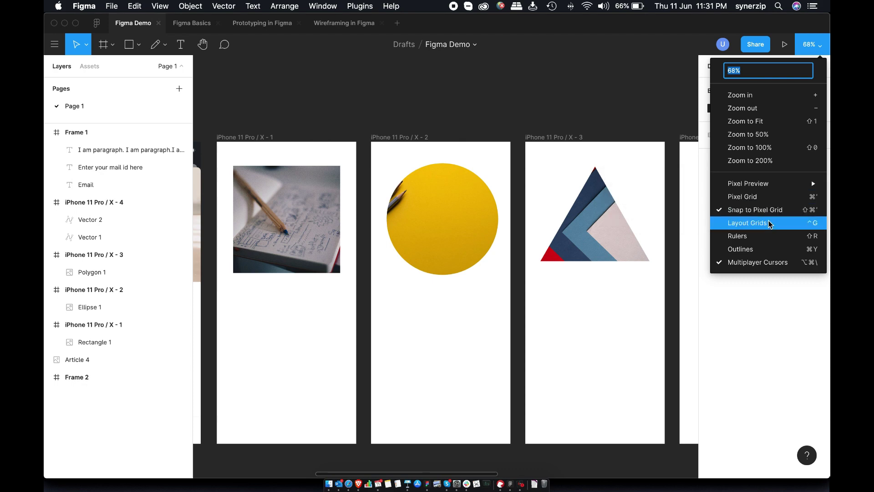
{"action": "left_click", "coordinate": [769, 235]}
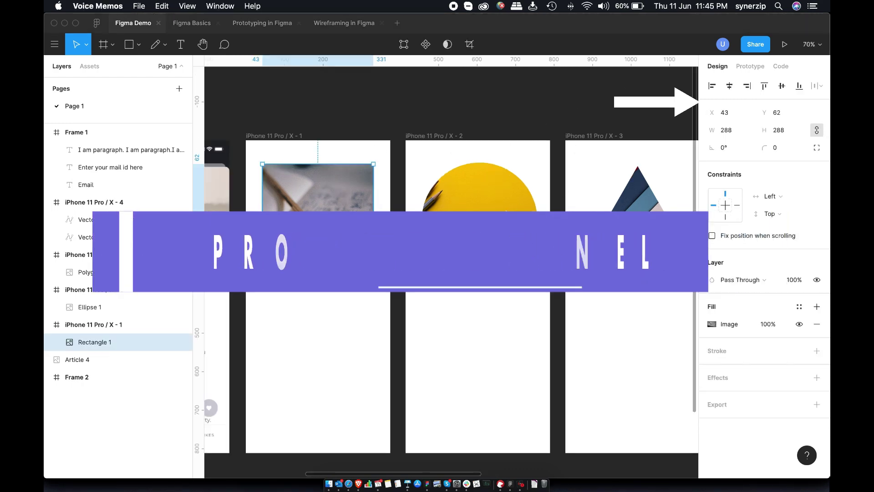
- Click through the shape images and select the pencil-sketch photo in frame X - 1
{"action": "left_click", "coordinate": [508, 215]}
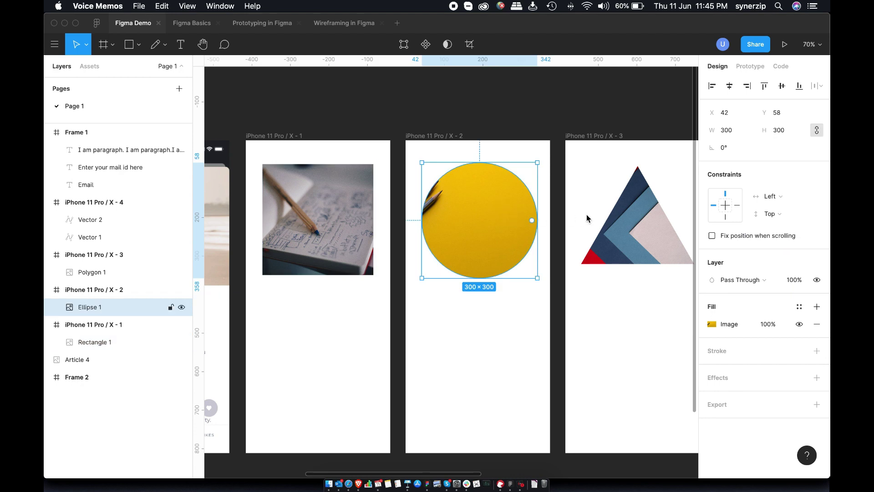
{"action": "left_click", "coordinate": [622, 220]}
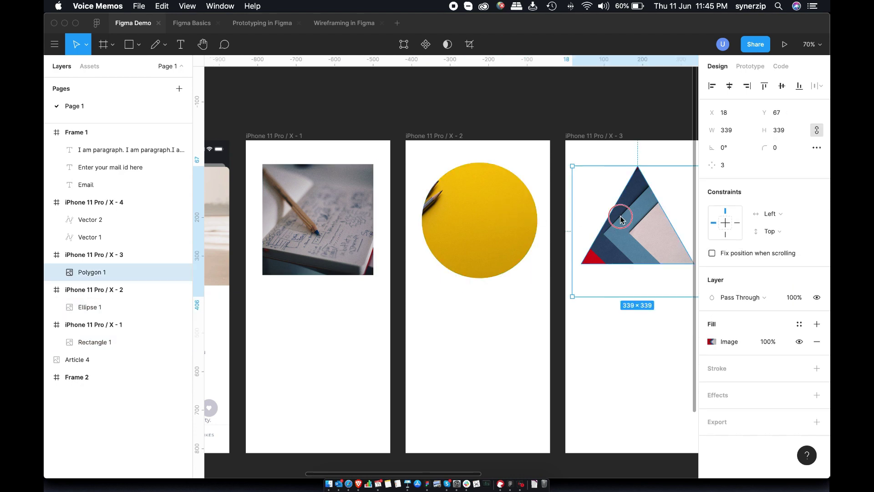
{"action": "left_click", "coordinate": [346, 230]}
{"action": "left_click", "coordinate": [350, 232]}
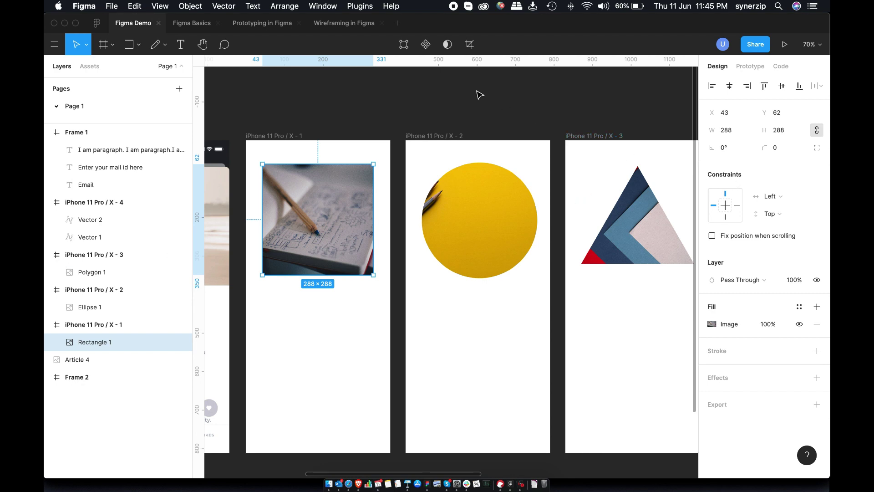
{"action": "left_click", "coordinate": [334, 173]}
- Try each align option, leaving the photo centred horizontally and vertically in its frame
{"action": "left_click", "coordinate": [712, 86]}
{"action": "left_click", "coordinate": [730, 88]}
{"action": "left_click", "coordinate": [746, 87]}
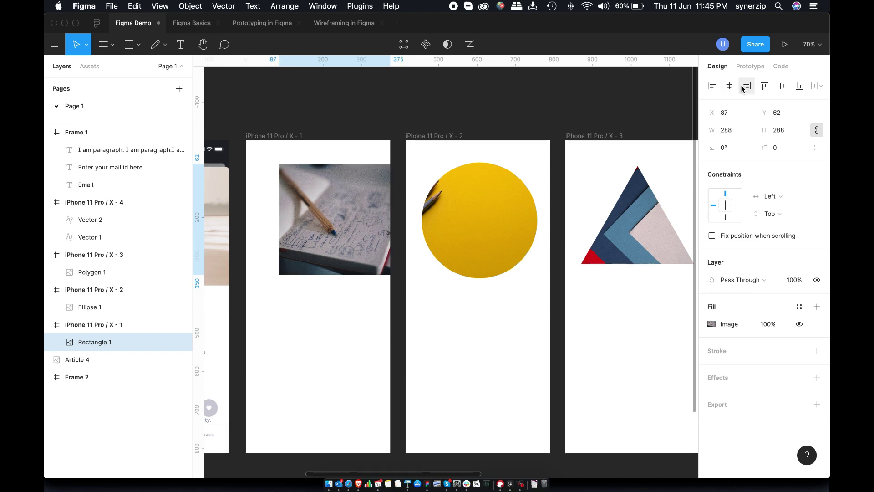
{"action": "left_click", "coordinate": [730, 87]}
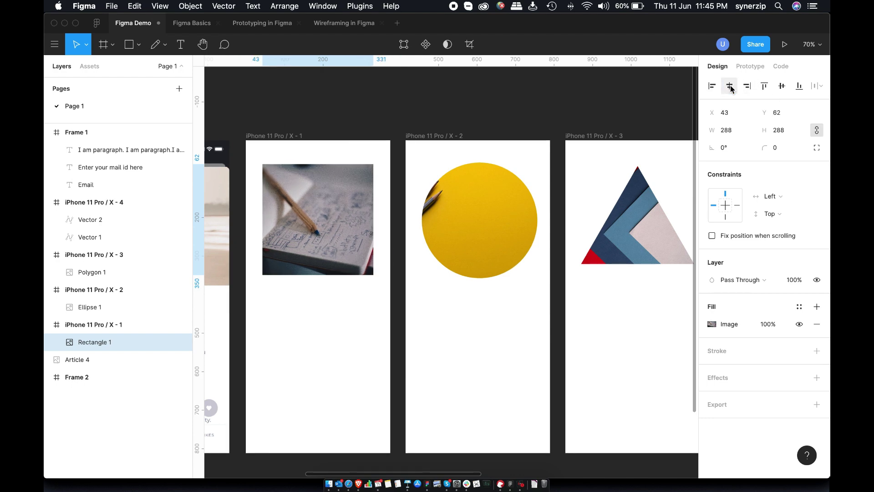
{"action": "left_click", "coordinate": [765, 87]}
{"action": "left_click", "coordinate": [782, 87]}
{"action": "left_click", "coordinate": [799, 86]}
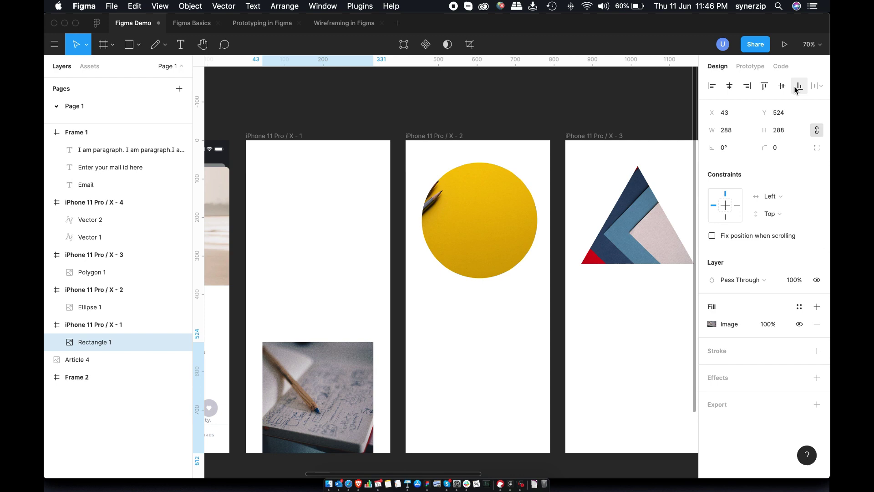
{"action": "left_click", "coordinate": [782, 88]}
{"action": "left_click", "coordinate": [480, 102]}
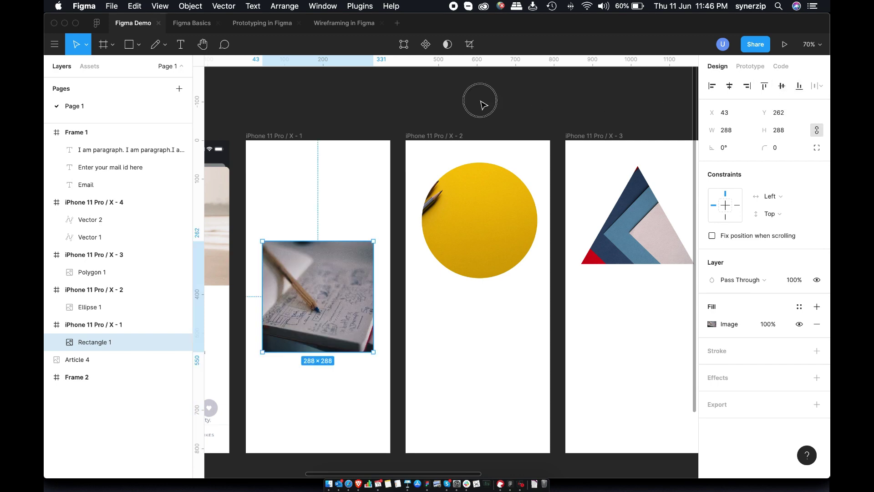
{"action": "scroll", "coordinate": [481, 102], "scroll_direction": "down", "scroll_amount": 5}
- Drag the X - 1 screen into Frame 1 and select its notebook photo
{"action": "left_click_drag", "start_coordinate": [429, 107], "coordinate": [662, 131]}
{"action": "scroll", "coordinate": [660, 131], "scroll_direction": "right", "scroll_amount": 5}
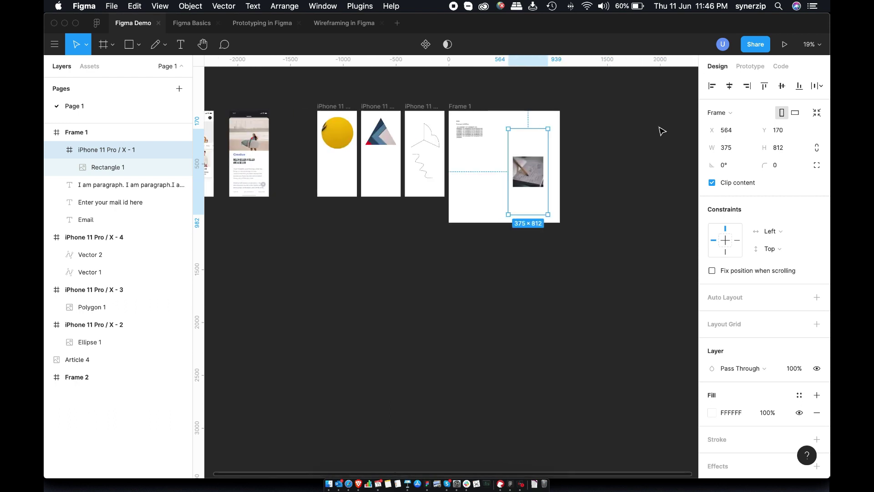
{"action": "scroll", "coordinate": [534, 172], "scroll_direction": "up", "scroll_amount": 5}
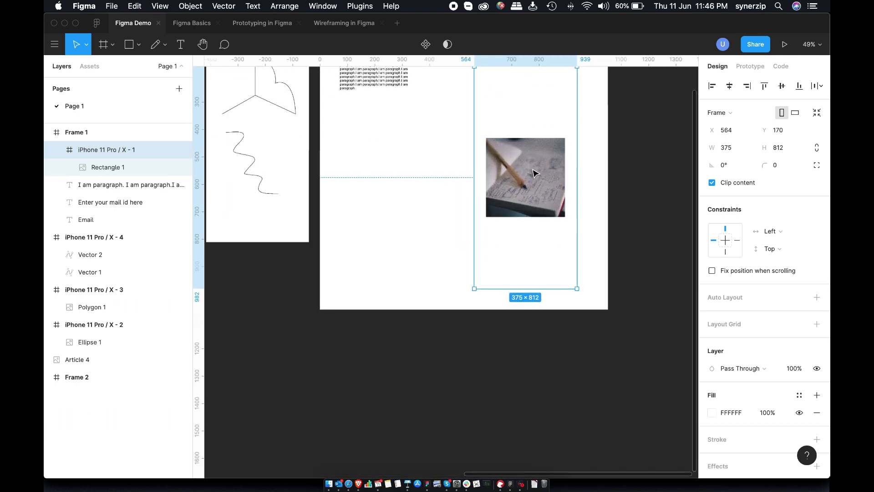
{"action": "double_click", "coordinate": [539, 173]}
{"action": "scroll", "coordinate": [539, 173], "scroll_direction": "down", "scroll_amount": 3}
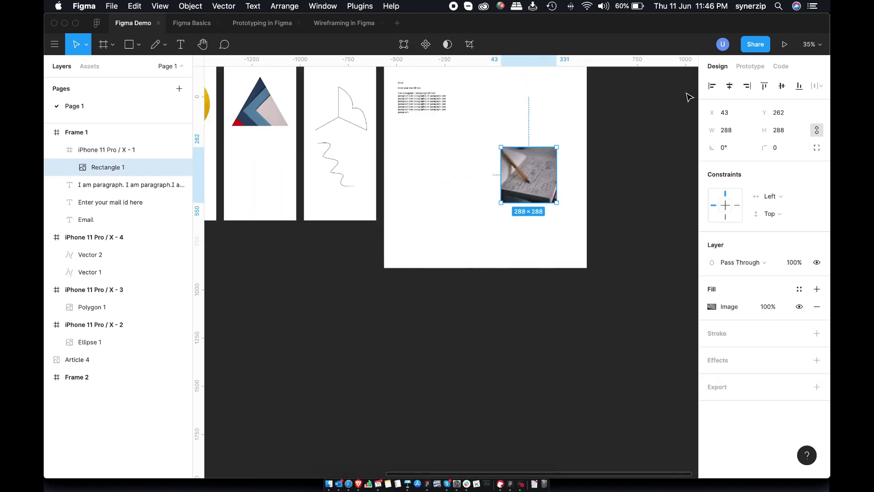
- Try left, right and top alignment, undo, and leave the photo horizontally centred, then select the frame
{"action": "left_click", "coordinate": [712, 85]}
{"action": "left_click", "coordinate": [729, 85]}
{"action": "left_click", "coordinate": [747, 86]}
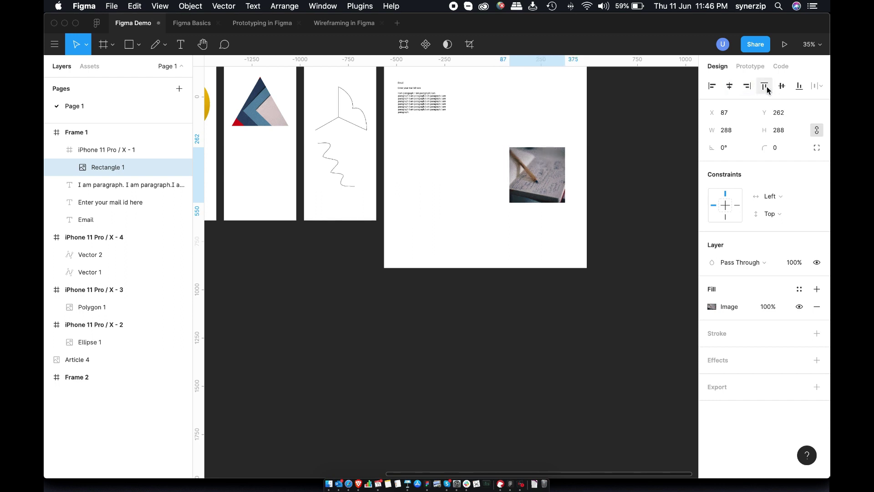
{"action": "left_click", "coordinate": [765, 86]}
{"action": "key", "text": "super+z"}
{"action": "left_click", "coordinate": [729, 85]}
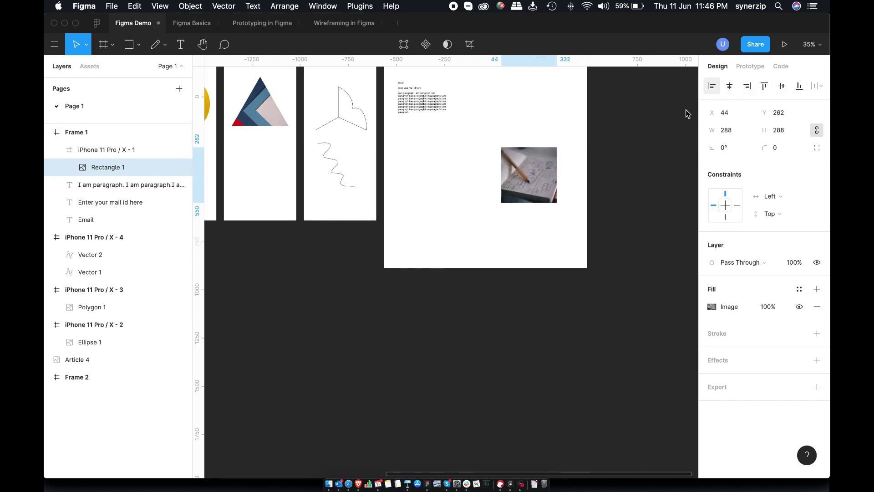
{"action": "left_click", "coordinate": [628, 136]}
{"action": "left_click", "coordinate": [527, 145]}
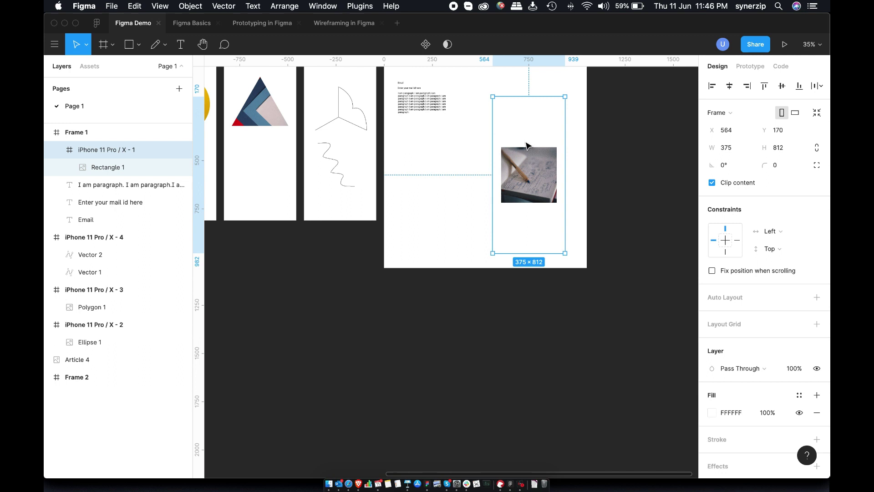
{"action": "scroll", "coordinate": [528, 145], "scroll_direction": "down", "scroll_amount": 2}
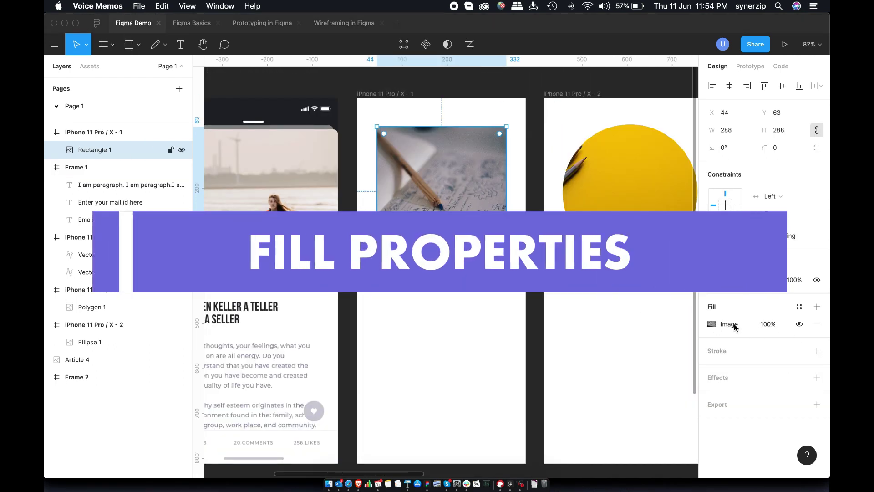
- Replace the square's notebook image fill with a solid deep red B72727 fill
{"action": "left_click", "coordinate": [723, 324]}
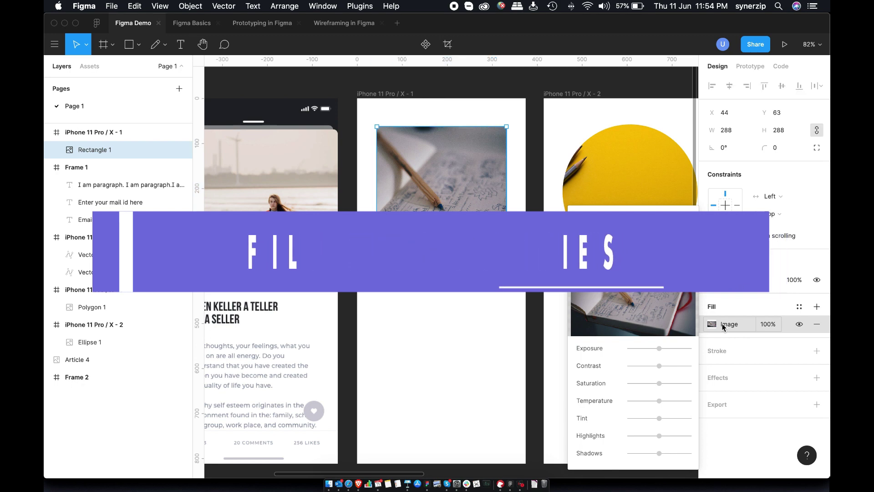
{"action": "left_click", "coordinate": [587, 242]}
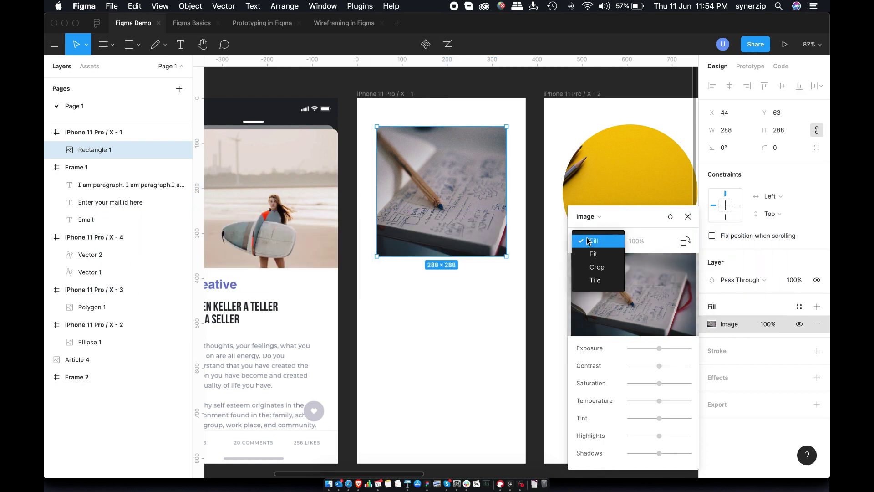
{"action": "left_click", "coordinate": [587, 218]}
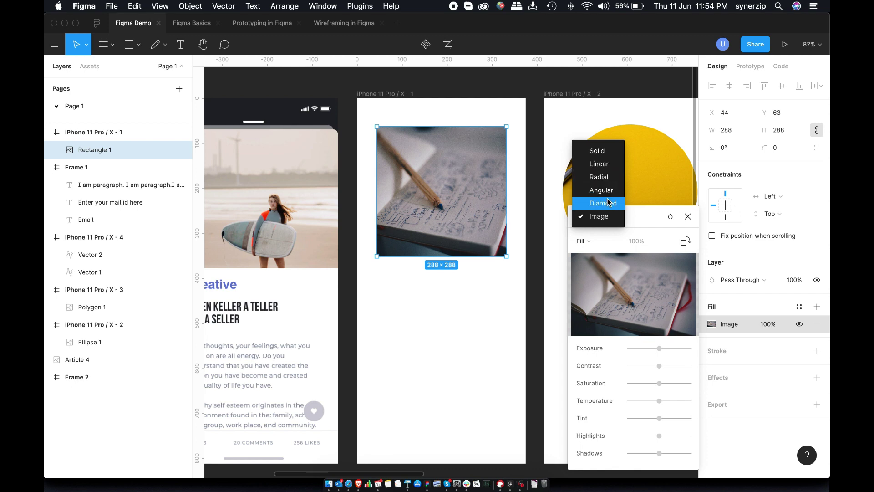
{"action": "left_click", "coordinate": [598, 151]}
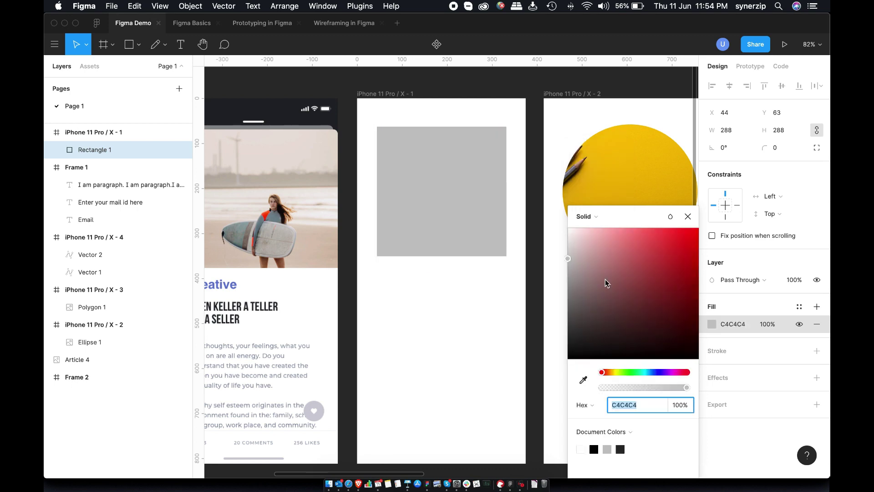
{"action": "left_click_drag", "start_coordinate": [672, 257], "coordinate": [671, 266]}
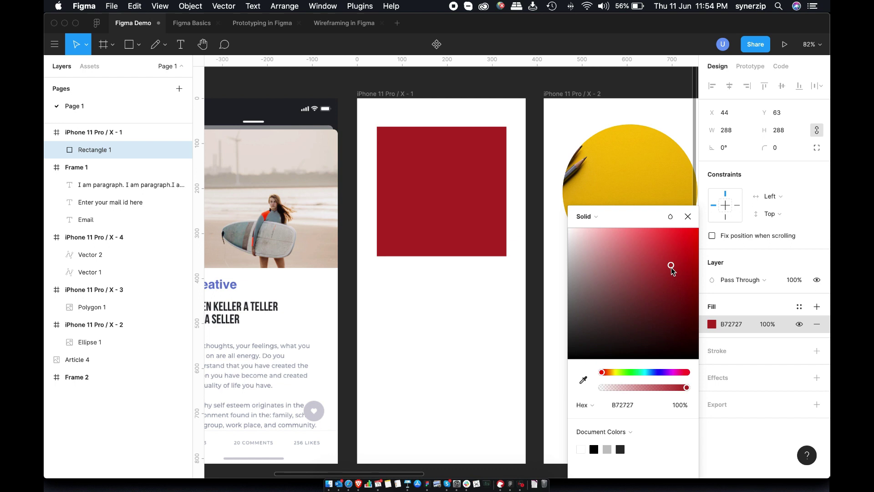
{"action": "left_click", "coordinate": [627, 404]}
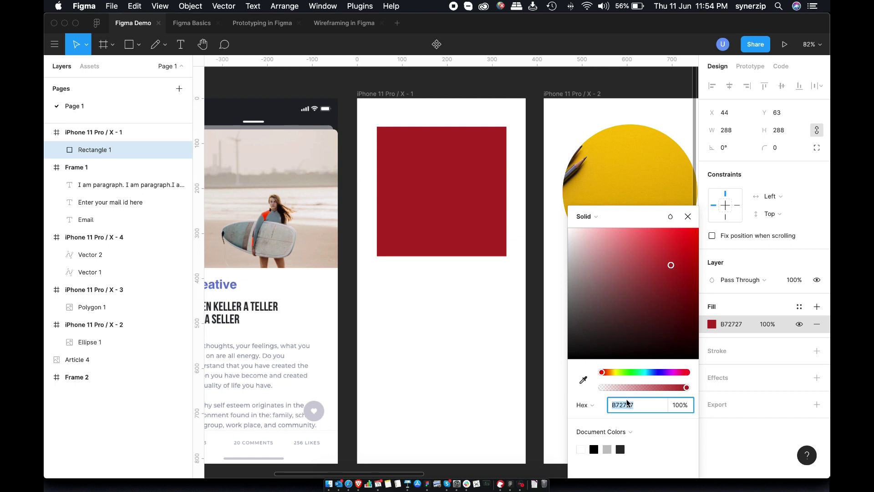
{"action": "left_click", "coordinate": [593, 405]}
{"action": "left_click", "coordinate": [688, 216]}
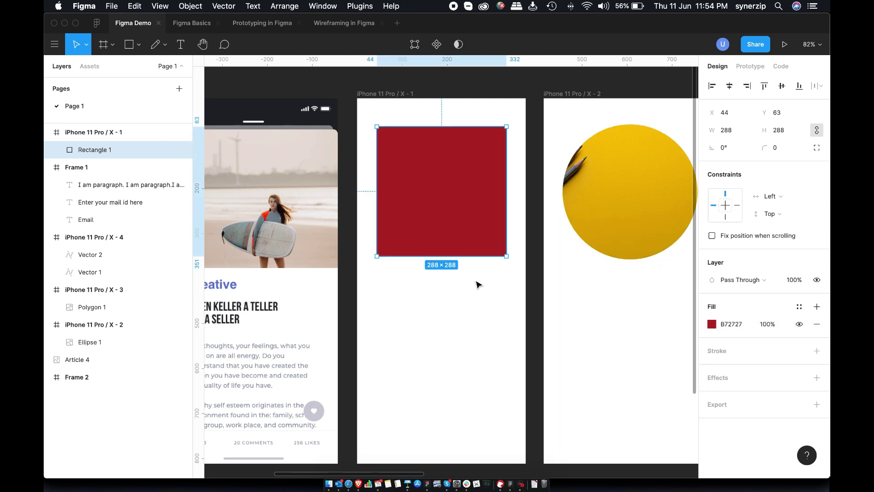
{"action": "left_click", "coordinate": [472, 230]}
- Save the square's red fill as a new local colour style named Red
{"action": "left_click", "coordinate": [799, 307]}
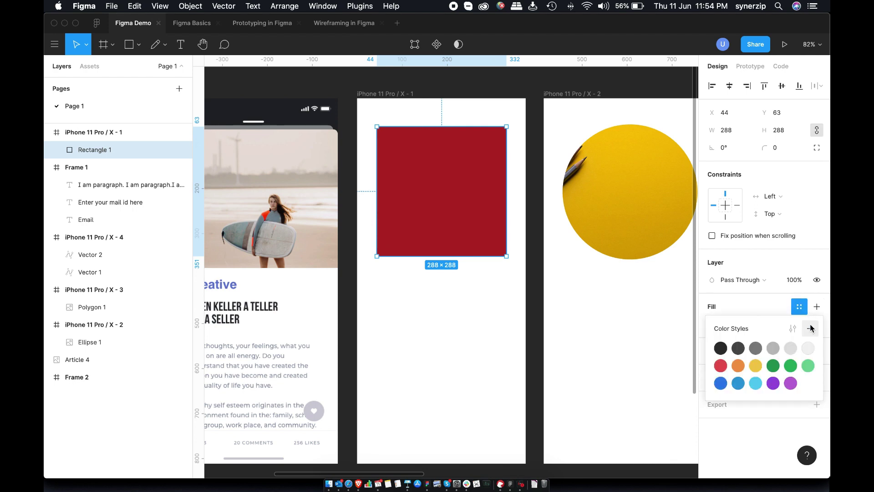
{"action": "left_click", "coordinate": [810, 329]}
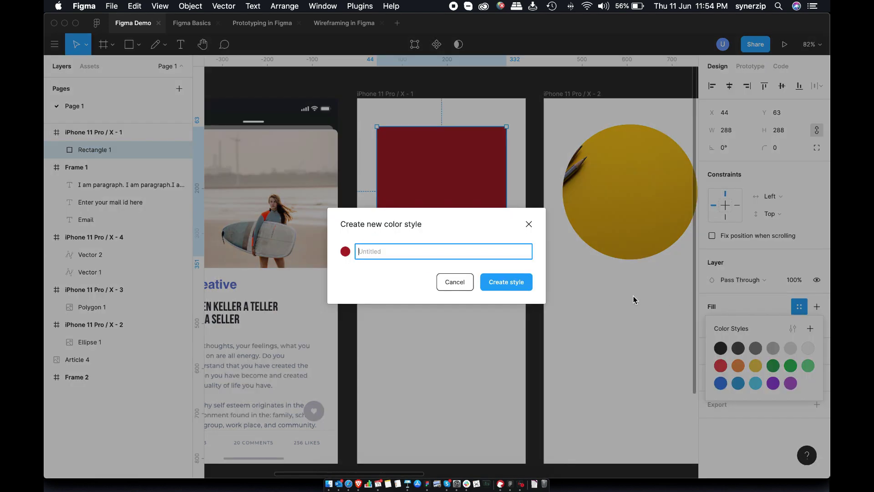
{"action": "key", "text": "Return"}
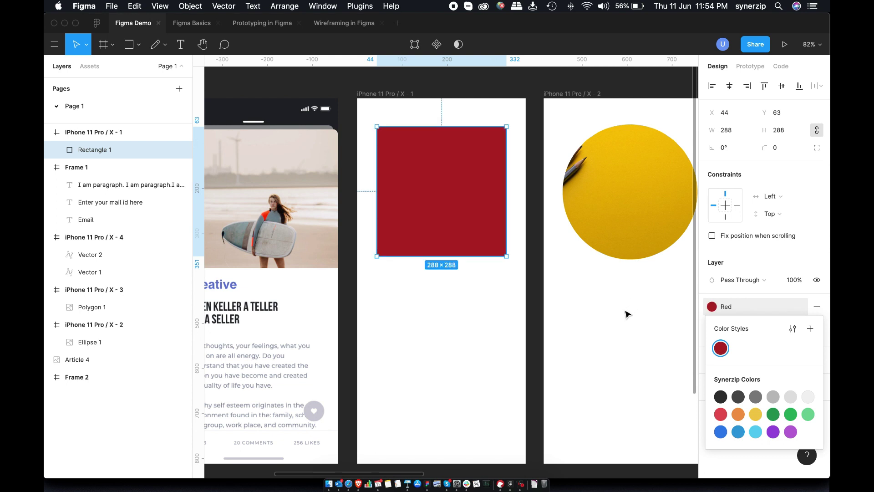
{"action": "left_click", "coordinate": [614, 313]}
- Apply the Red colour style to the yellow circle's fill
{"action": "left_click", "coordinate": [628, 252]}
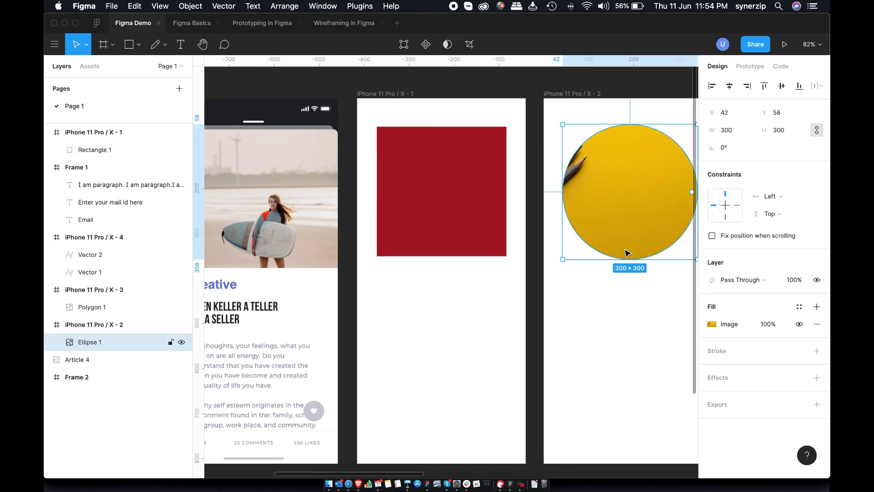
{"action": "left_click", "coordinate": [798, 307]}
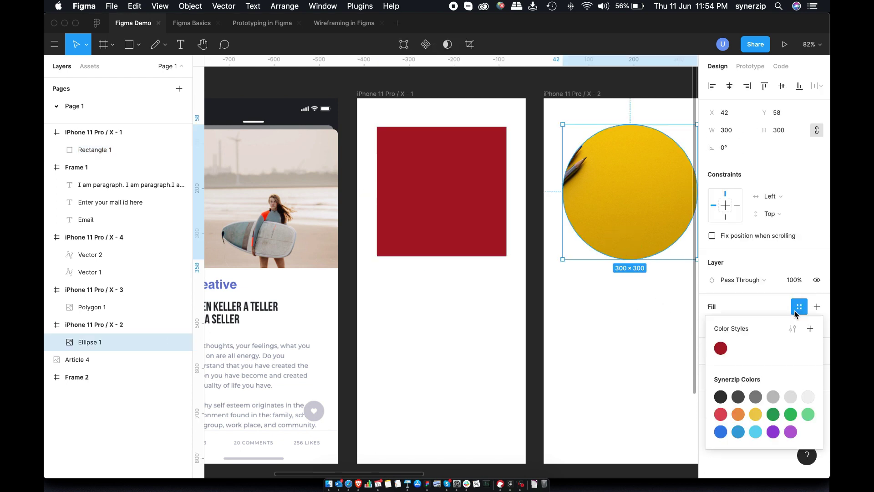
{"action": "left_click", "coordinate": [721, 348]}
{"action": "left_click", "coordinate": [654, 342]}
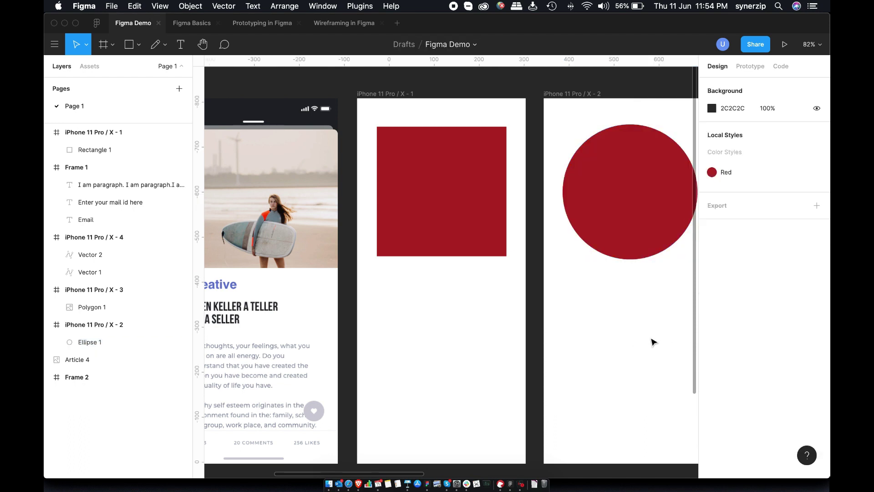
{"action": "scroll", "coordinate": [654, 342], "scroll_direction": "right", "scroll_amount": 5}
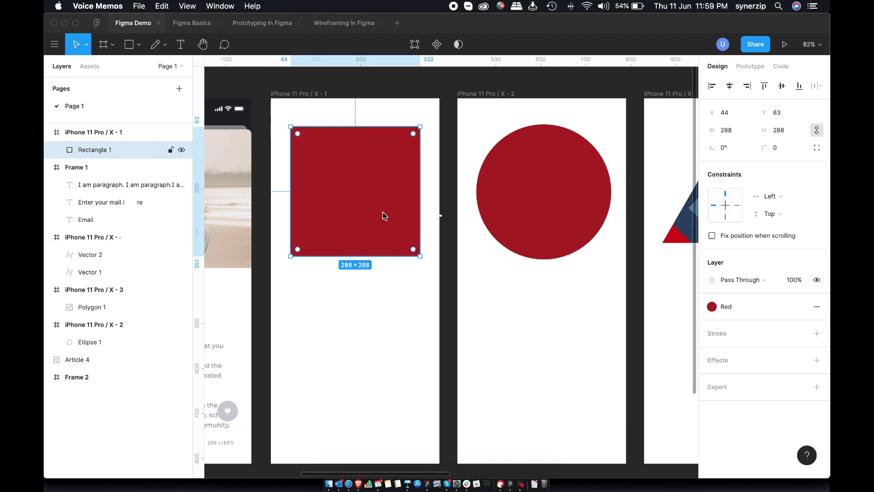
- Add a black 15 px stroke to the red square, positioned Inside
{"action": "left_click", "coordinate": [818, 335]}
{"action": "left_click", "coordinate": [817, 335]}
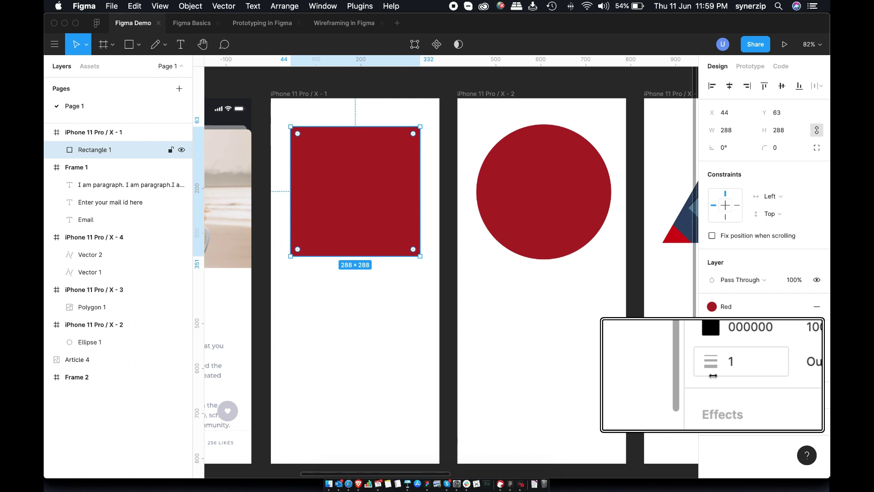
{"action": "left_click_drag", "start_coordinate": [713, 375], "coordinate": [732, 374]}
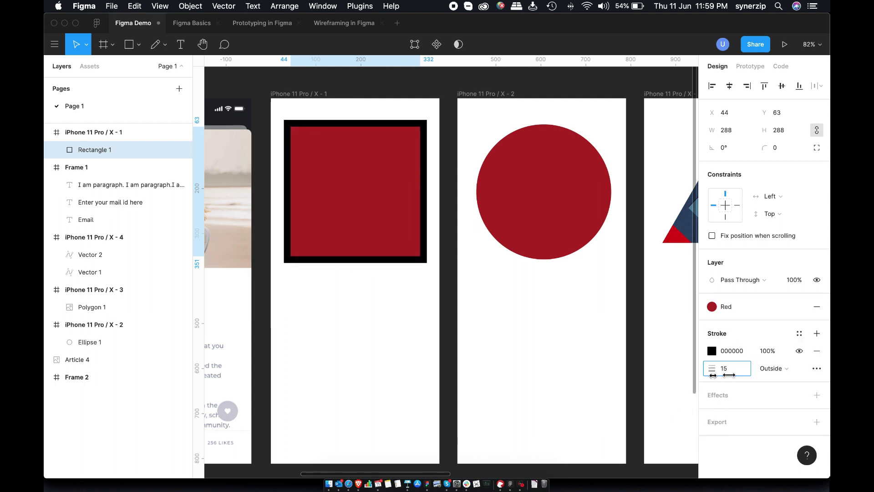
{"action": "left_click", "coordinate": [774, 373]}
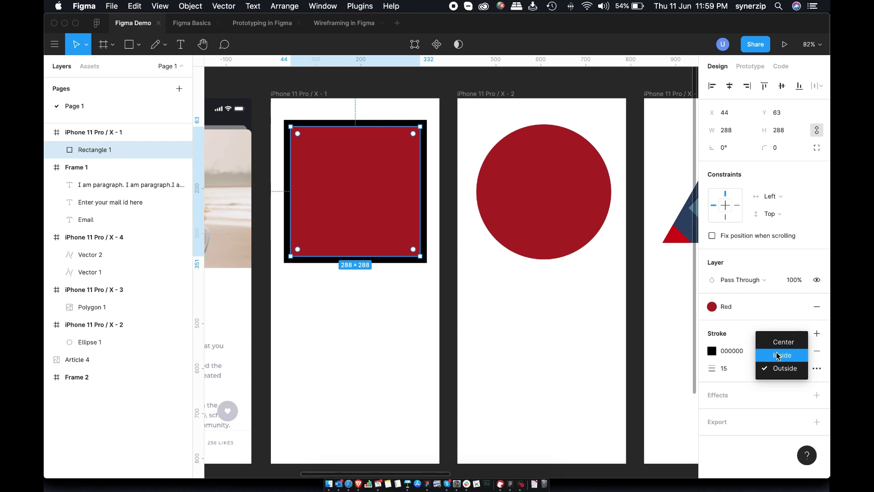
{"action": "left_click", "coordinate": [777, 353]}
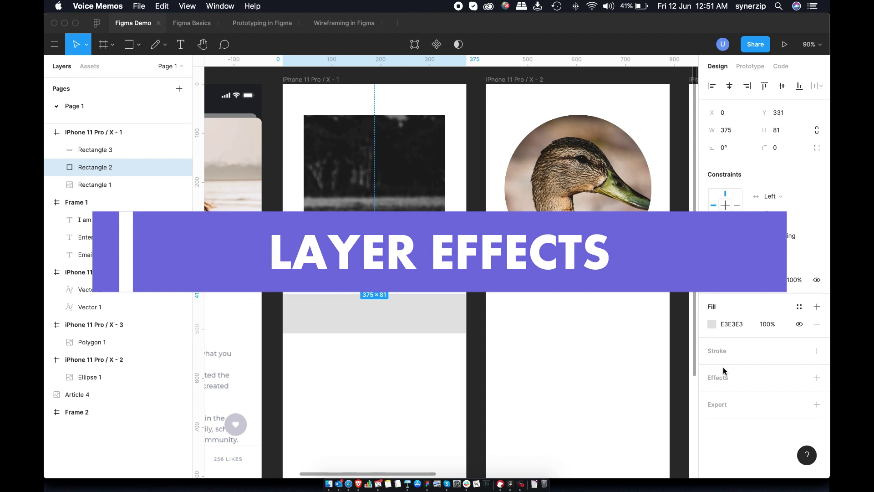
- Add a Drop Shadow effect to the upper grey bar
{"action": "left_click", "coordinate": [814, 380]}
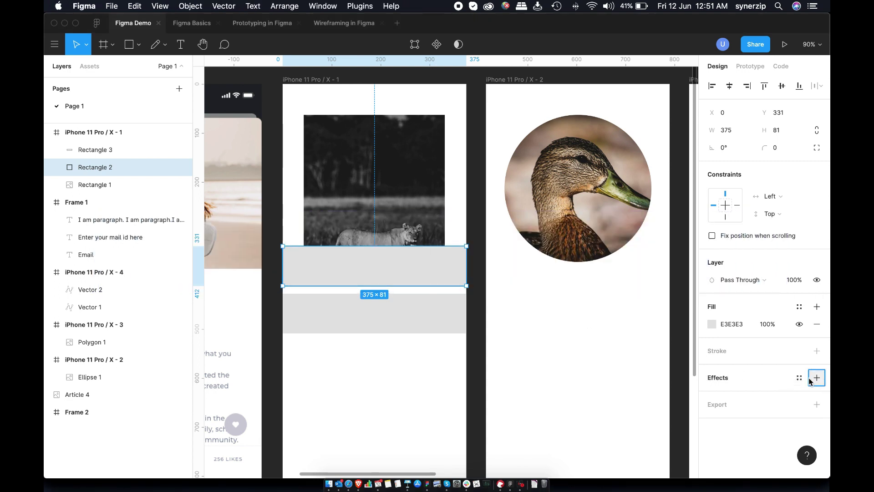
{"action": "left_click", "coordinate": [764, 395]}
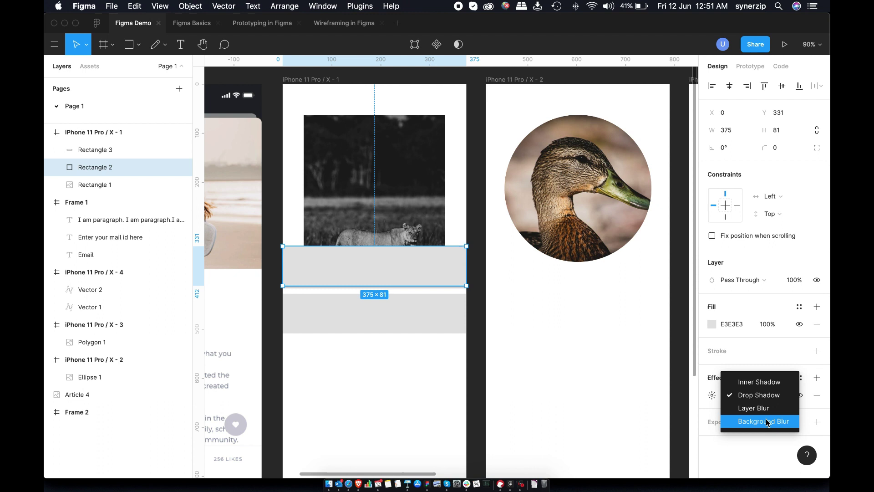
{"action": "left_click", "coordinate": [759, 395]}
{"action": "left_click", "coordinate": [446, 368]}
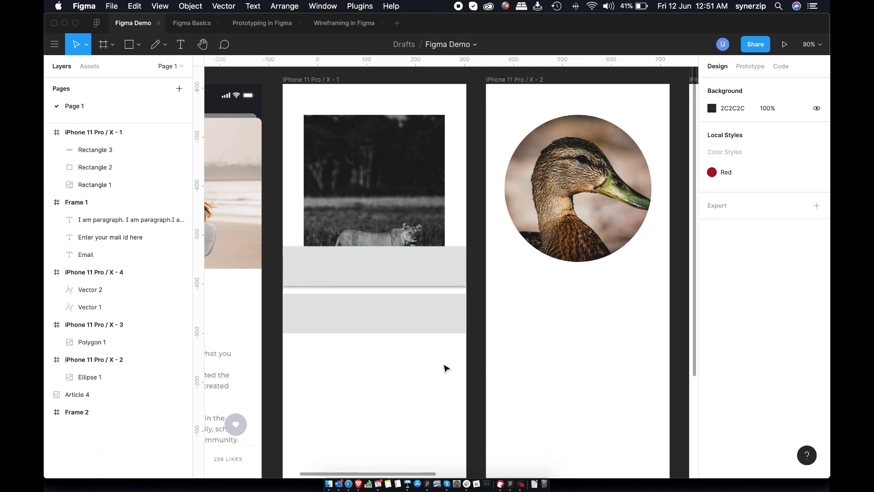
- Give the lower grey bar an Inner Shadow effect
{"action": "left_click", "coordinate": [438, 331]}
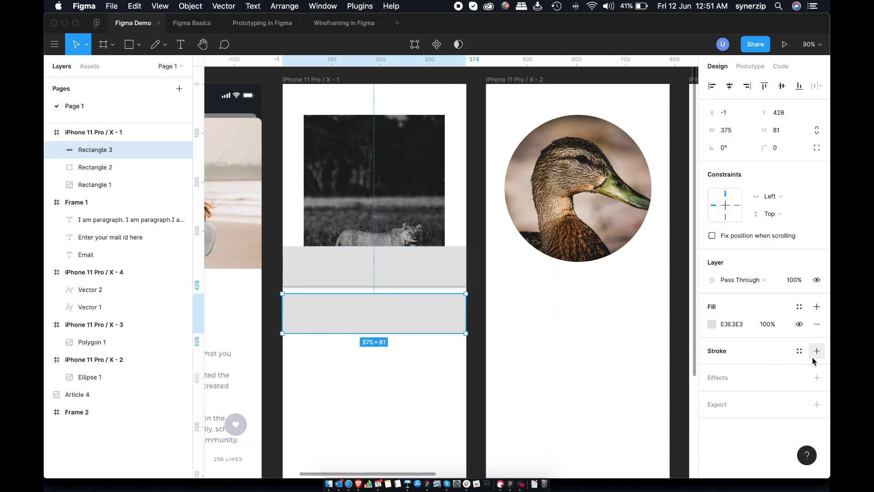
{"action": "left_click", "coordinate": [817, 377]}
{"action": "left_click", "coordinate": [752, 394]}
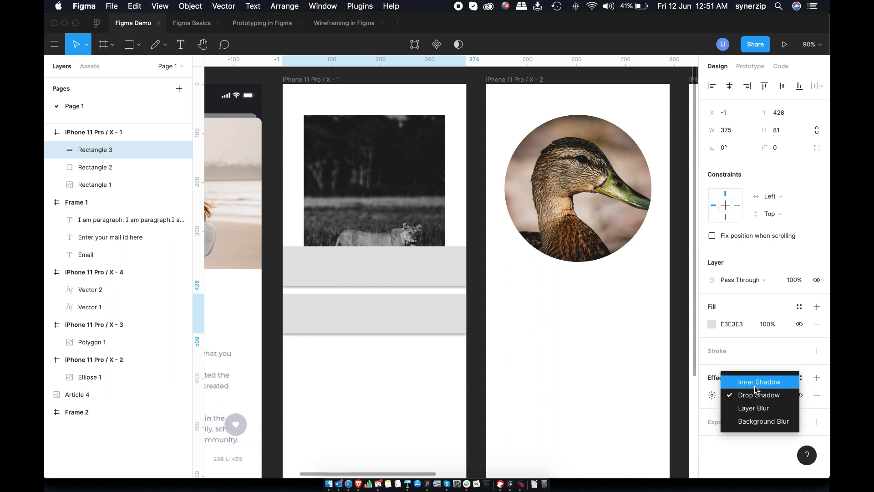
{"action": "left_click", "coordinate": [755, 382]}
{"action": "left_click", "coordinate": [381, 312]}
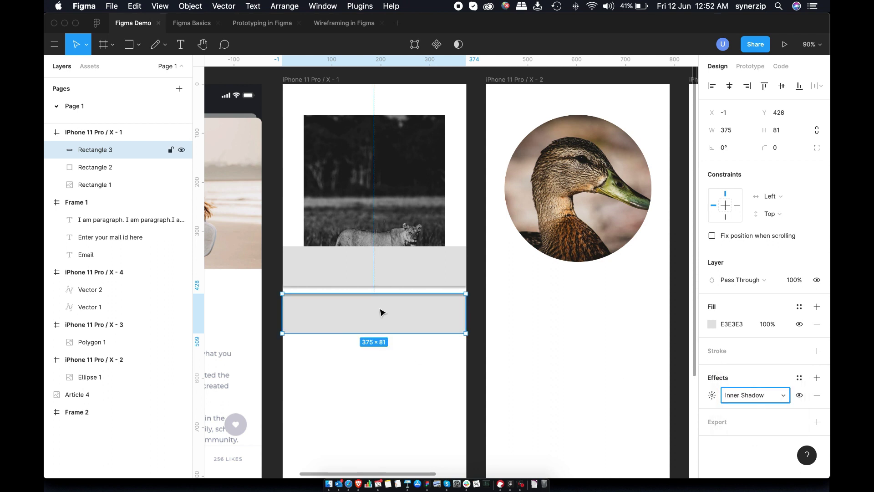
{"action": "left_click", "coordinate": [403, 229]}
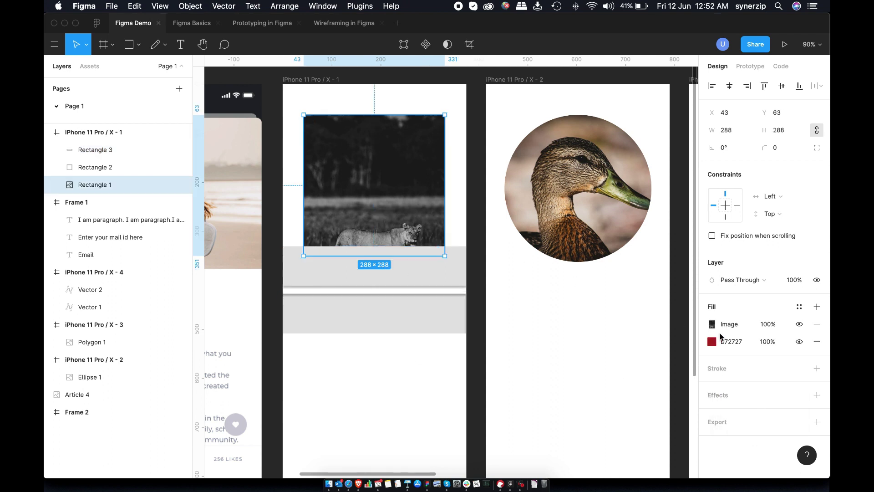
- Try a Layer Blur of 20 on the lion photo, then remove it
{"action": "left_click", "coordinate": [816, 395]}
{"action": "left_click", "coordinate": [754, 412]}
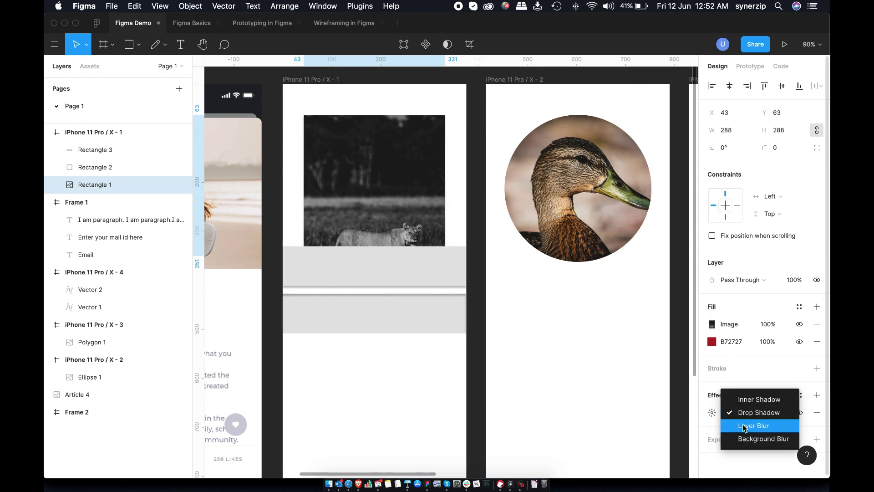
{"action": "left_click", "coordinate": [743, 425]}
{"action": "left_click", "coordinate": [712, 412]}
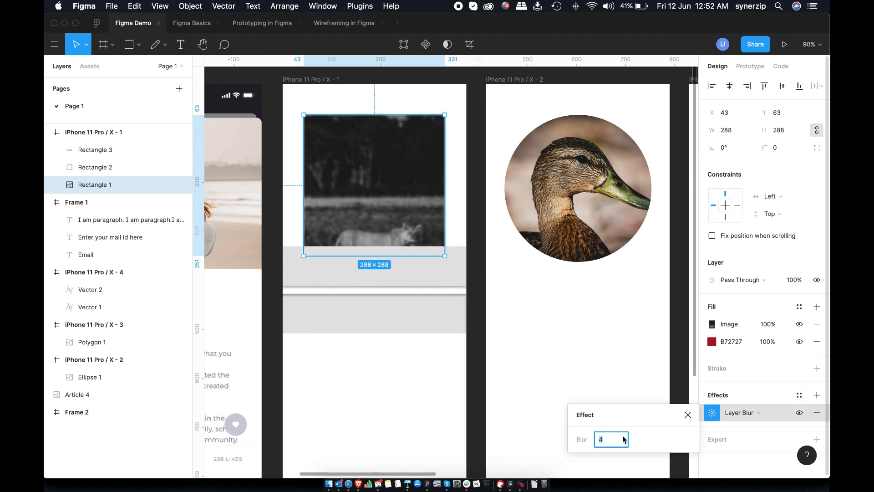
{"action": "key", "text": "Return"}
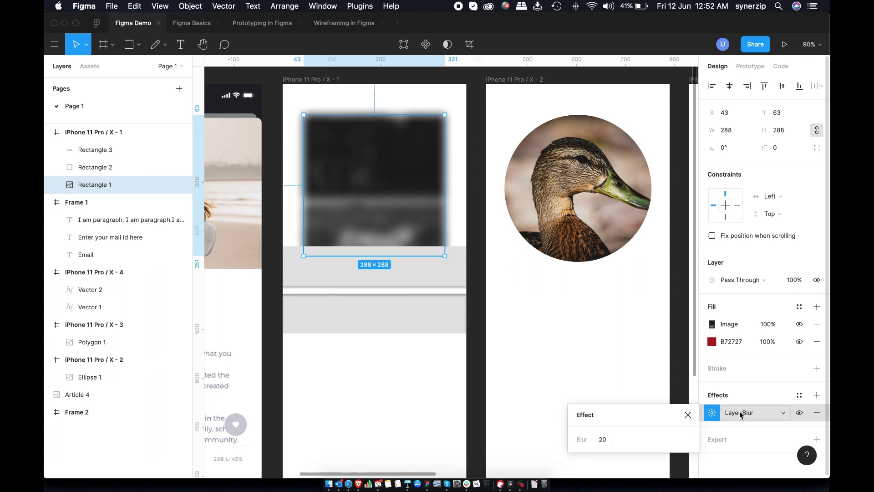
{"action": "left_click", "coordinate": [824, 416]}
- Give the grey bar a Background Blur of 20 and 50% fill opacity
{"action": "left_click", "coordinate": [420, 271]}
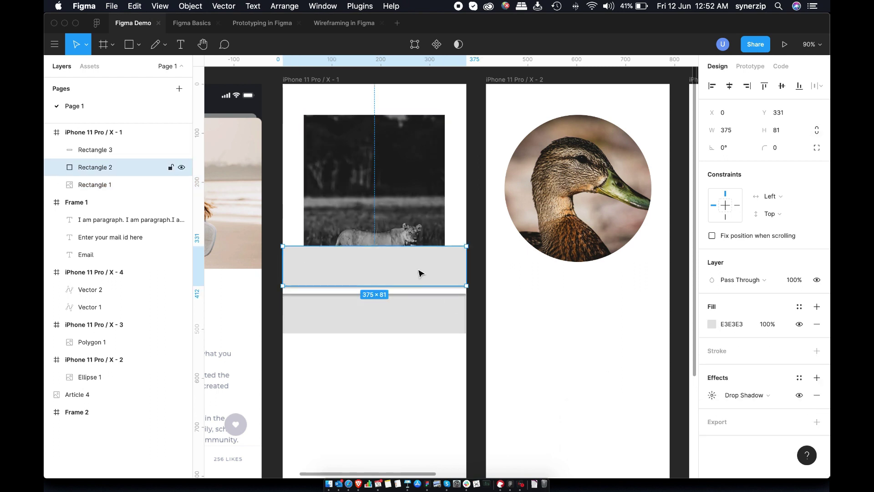
{"action": "left_click", "coordinate": [753, 398]}
{"action": "left_click", "coordinate": [752, 419]}
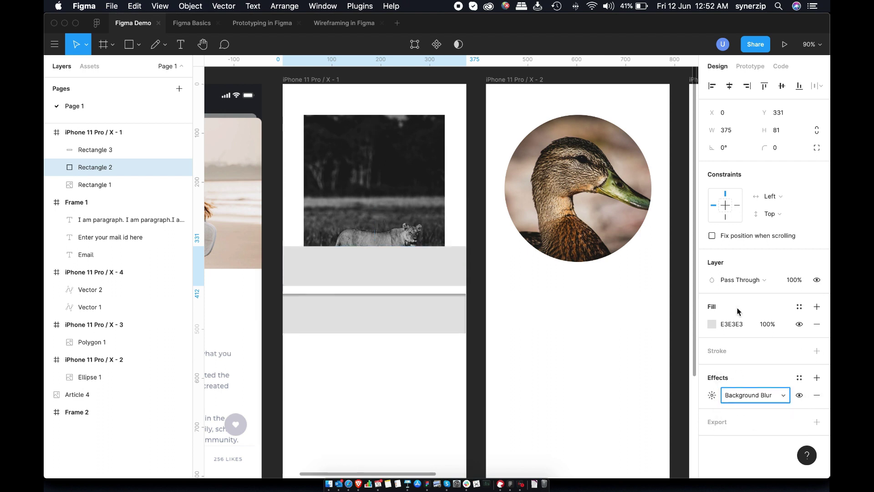
{"action": "left_click", "coordinate": [768, 324]}
{"action": "type", "text": "5"}
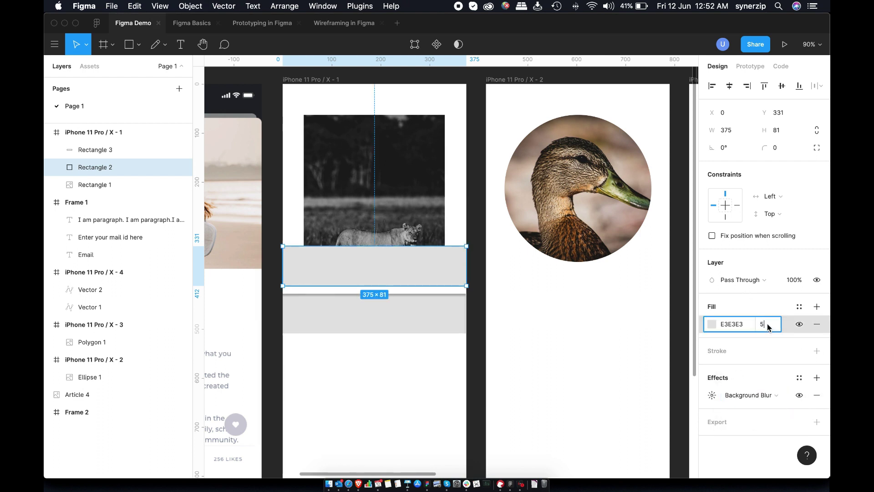
{"action": "type", "text": "0"}
{"action": "key", "text": "Return"}
{"action": "left_click", "coordinate": [713, 395]}
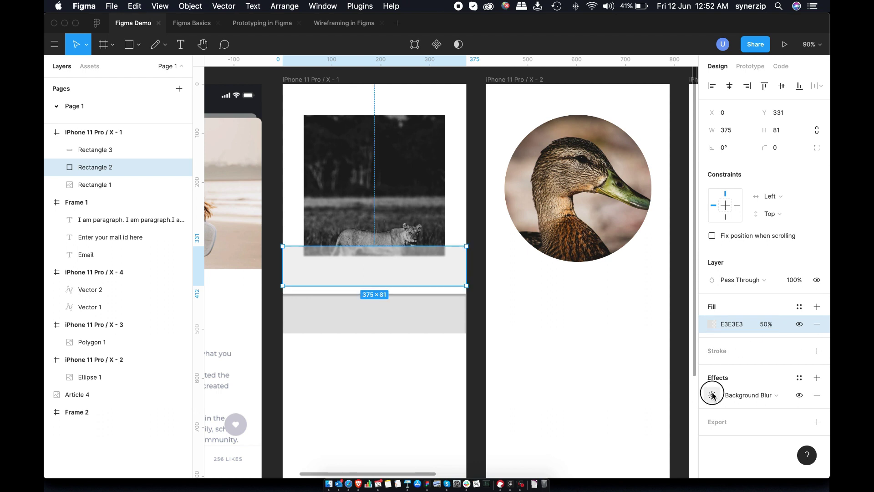
{"action": "type", "text": "20"}
{"action": "key", "text": "Return"}
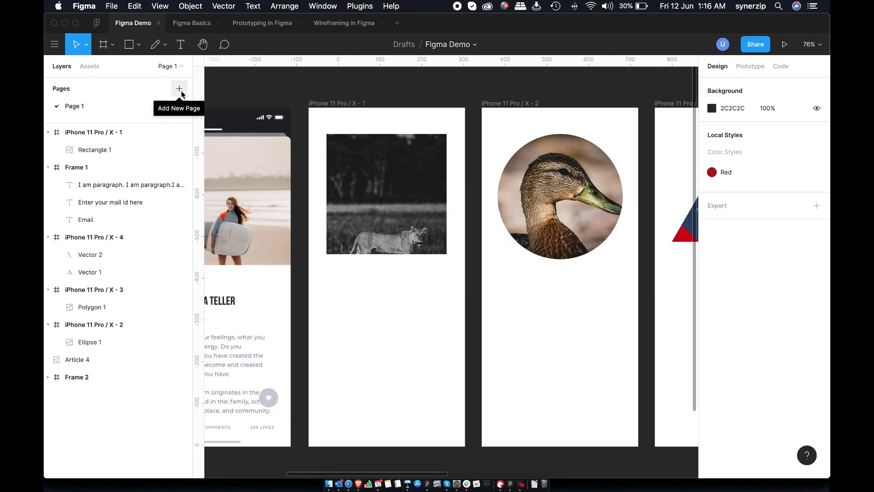
- Create pages named Mobile and Website, then switch back to Page 1
{"action": "left_click", "coordinate": [179, 88]}
{"action": "type", "text": "M"}
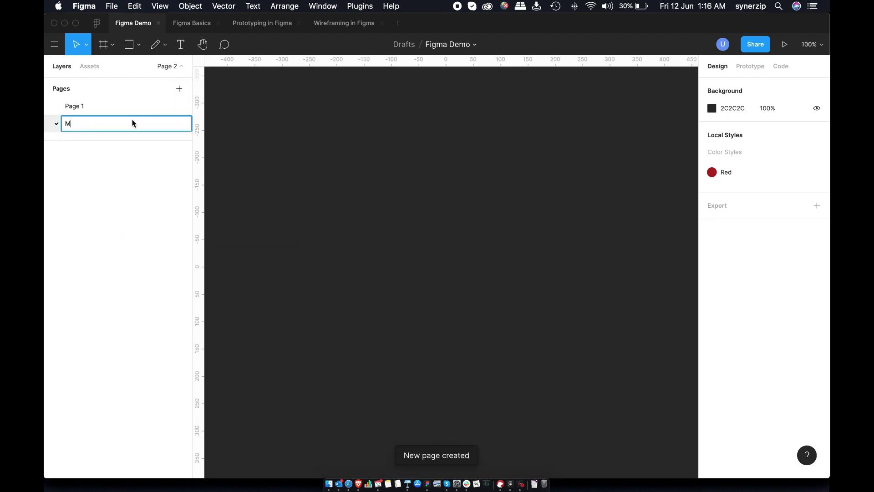
{"action": "type", "text": "obile"}
{"action": "key", "text": "Return"}
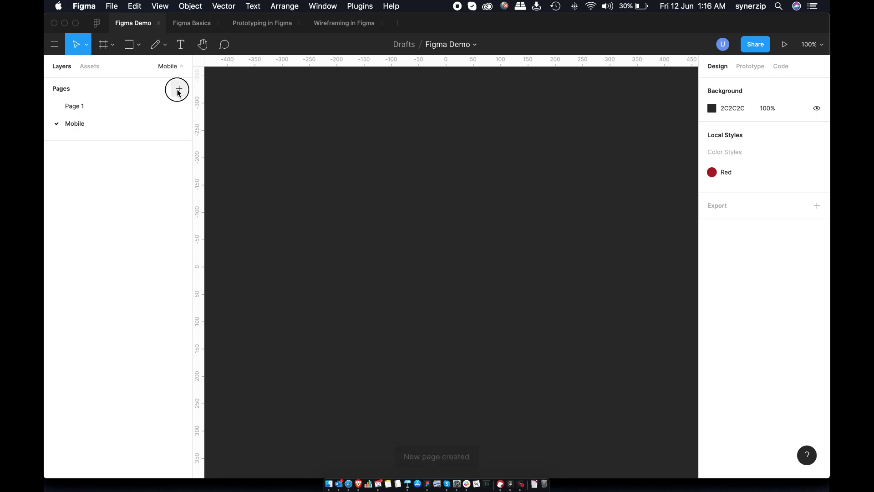
{"action": "left_click", "coordinate": [179, 88]}
{"action": "type", "text": "Website"}
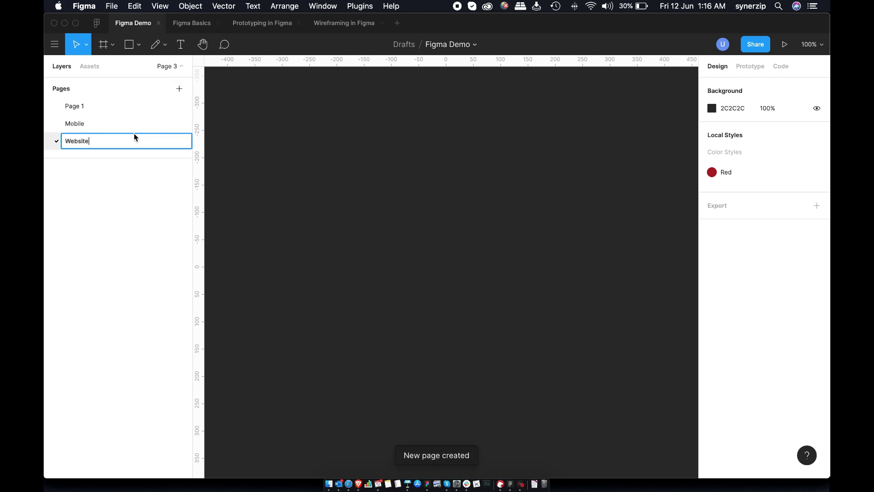
{"action": "key", "text": "Return"}
{"action": "left_click", "coordinate": [128, 114]}
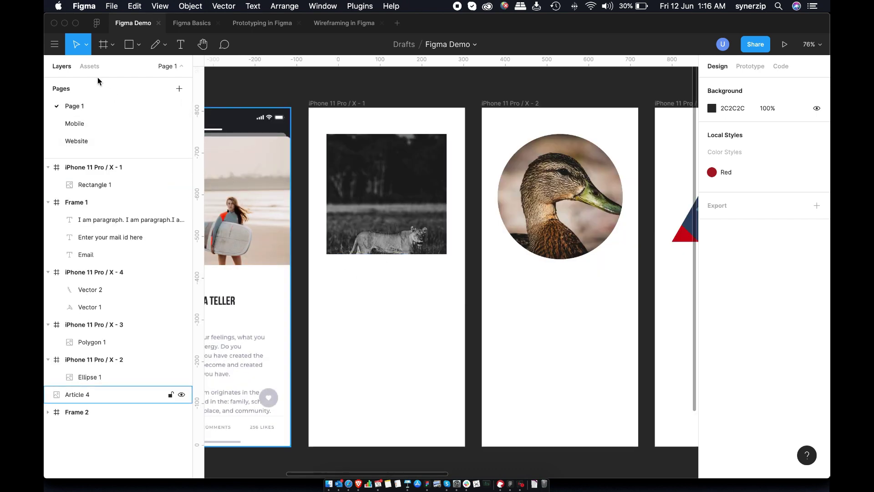
- Draw a small square, circle and triangle evenly spaced along the lion screen's bottom
{"action": "left_click", "coordinate": [90, 66]}
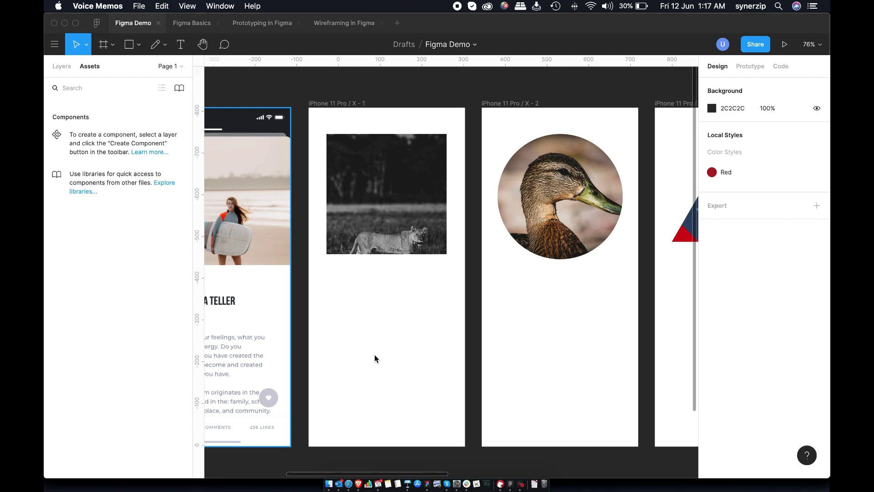
{"action": "scroll", "coordinate": [375, 358], "scroll_direction": "right", "scroll_amount": 1}
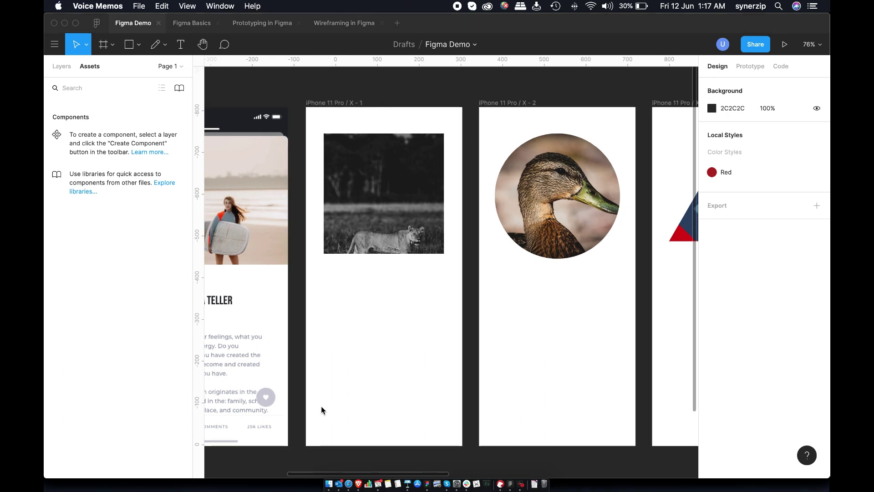
{"action": "left_click", "coordinate": [139, 44]}
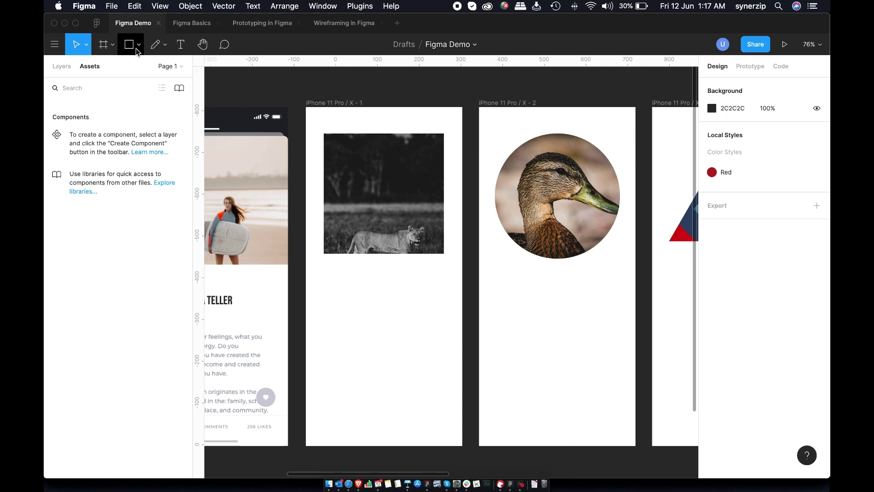
{"action": "left_click", "coordinate": [139, 44]}
{"action": "left_click", "coordinate": [141, 69]}
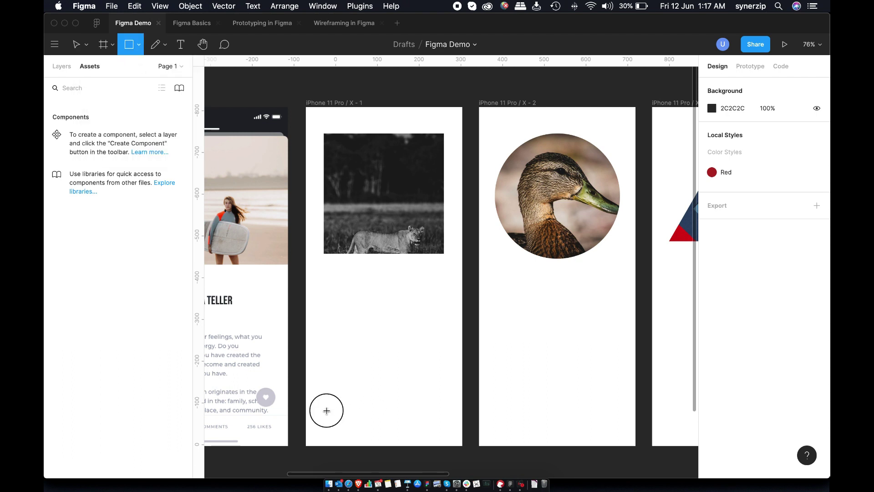
{"action": "left_click_drag", "start_coordinate": [326, 410], "coordinate": [344, 422]}
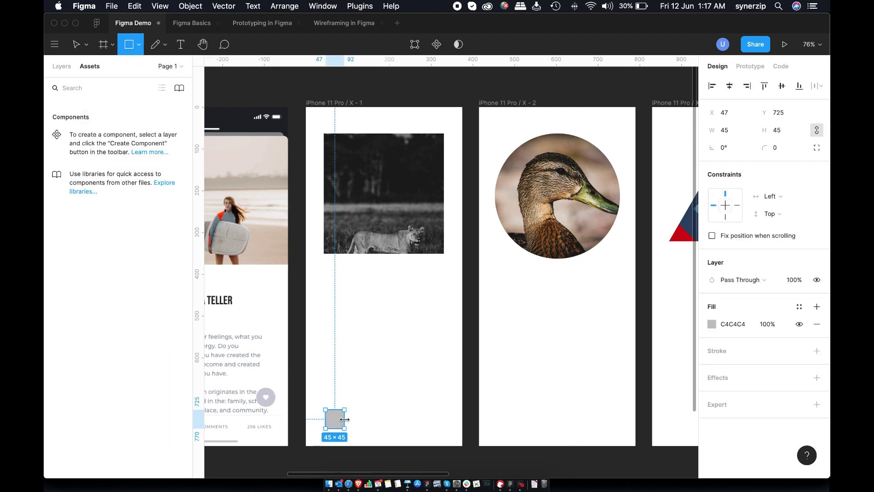
{"action": "left_click", "coordinate": [365, 421]}
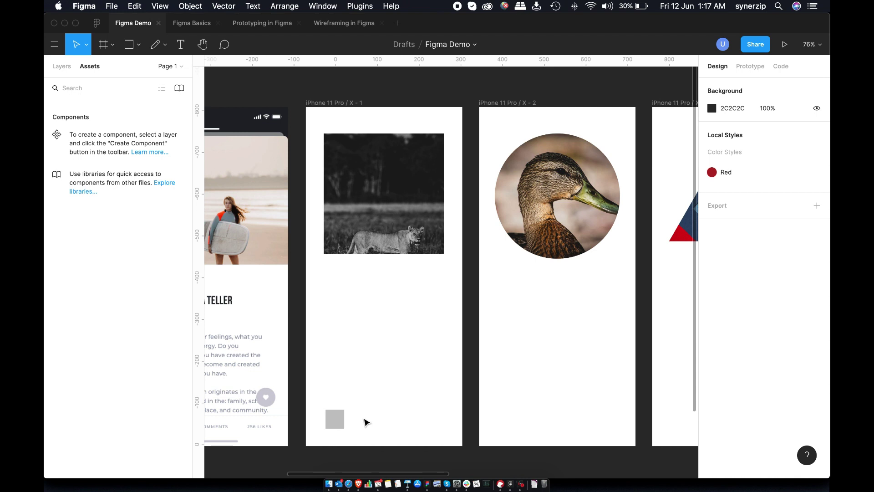
{"action": "key", "text": "o"}
{"action": "mouse_move", "coordinate": [360, 407]}
{"action": "left_mouse_down"}
{"action": "mouse_move", "coordinate": [380, 427]}
{"action": "mouse_move", "coordinate": [421, 424]}
{"action": "mouse_move", "coordinate": [354, 427]}
{"action": "mouse_move", "coordinate": [390, 414]}
{"action": "mouse_move", "coordinate": [428, 416]}
{"action": "left_mouse_up"}
{"action": "left_click", "coordinate": [139, 44]}
{"action": "left_click", "coordinate": [139, 121]}
{"action": "left_click", "coordinate": [369, 414]}
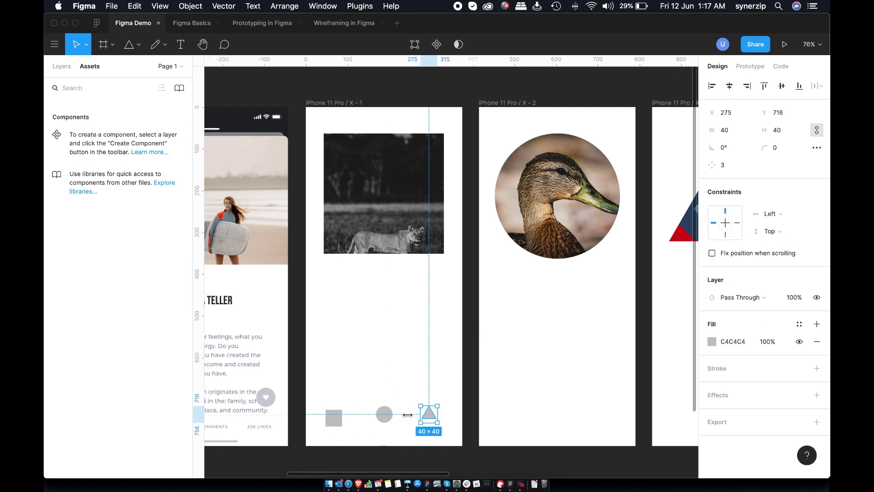
{"action": "mouse_move", "coordinate": [334, 417]}
{"action": "left_mouse_down"}
{"action": "mouse_move", "coordinate": [422, 406]}
{"action": "mouse_move", "coordinate": [341, 425]}
{"action": "left_mouse_up"}
{"action": "left_click_drag", "start_coordinate": [439, 395], "coordinate": [343, 433]}
- Wrap the three shapes in a frame stretched to 375×89 across the screen's bottom
{"action": "right_click", "coordinate": [352, 425]}
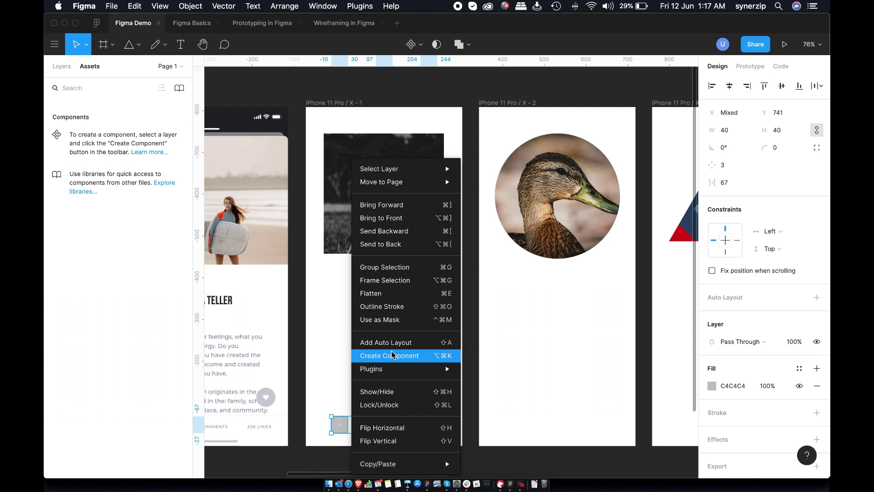
{"action": "left_click", "coordinate": [390, 280]}
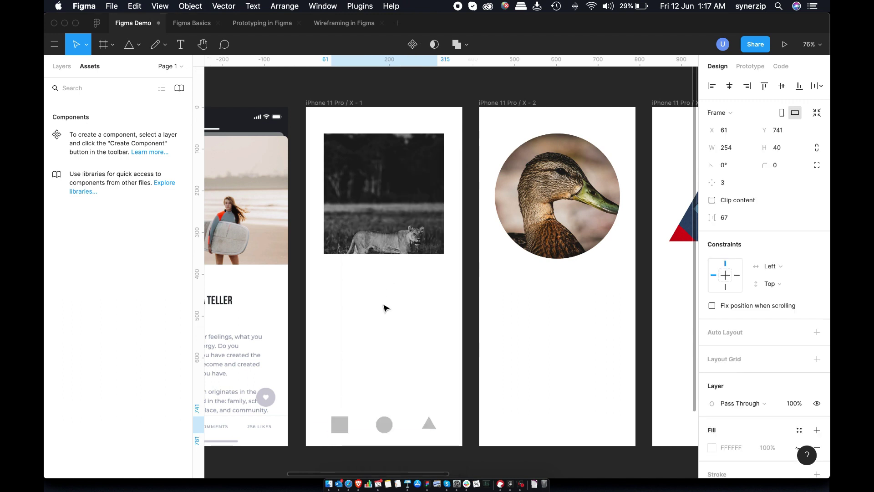
{"action": "left_click_drag", "start_coordinate": [332, 425], "coordinate": [305, 427]}
{"action": "left_click_drag", "start_coordinate": [372, 417], "coordinate": [373, 408]}
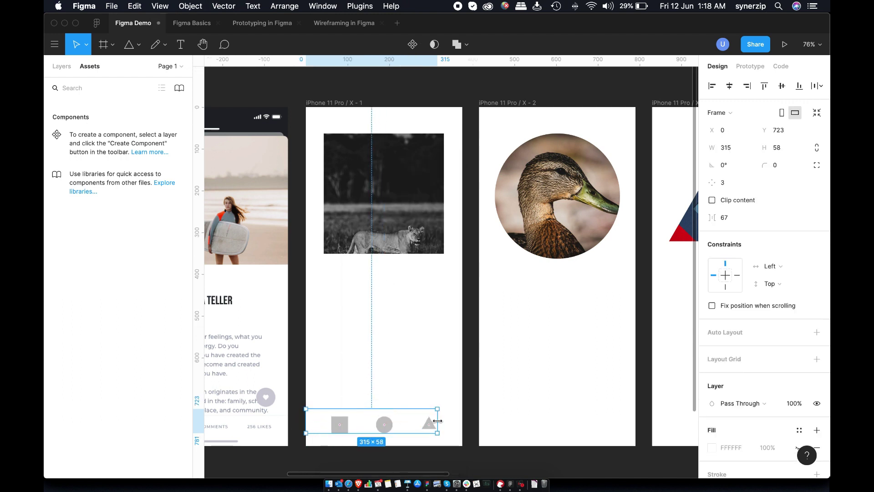
{"action": "left_click_drag", "start_coordinate": [437, 421], "coordinate": [463, 421]}
{"action": "left_click_drag", "start_coordinate": [397, 433], "coordinate": [397, 445]}
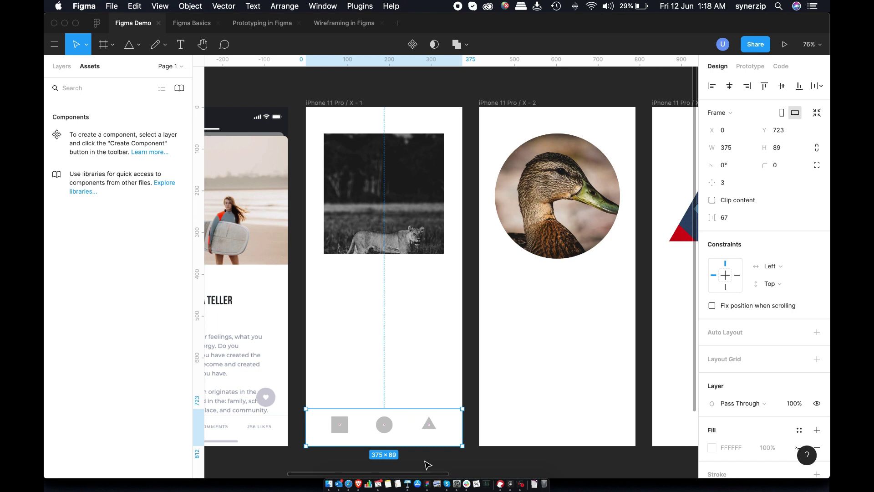
- Turn the shape bar frame into a component and view it in local components
{"action": "left_click", "coordinate": [413, 44]}
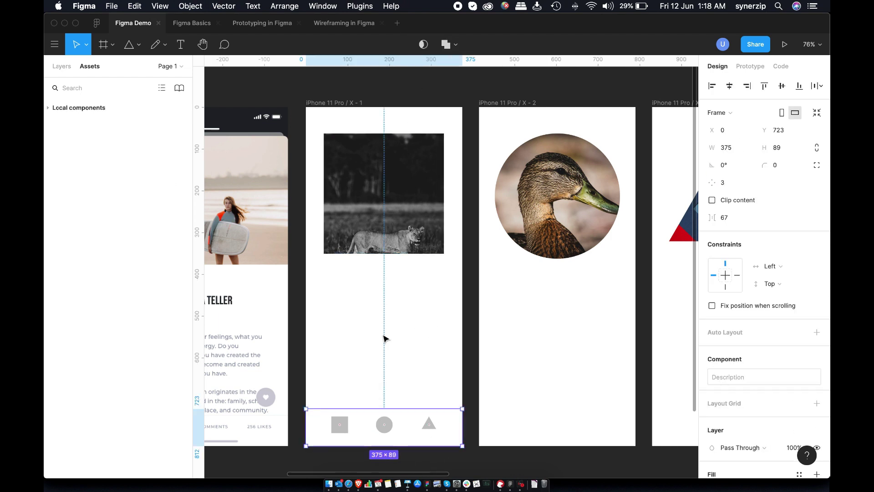
{"action": "left_click", "coordinate": [48, 108]}
{"action": "left_click", "coordinate": [52, 127]}
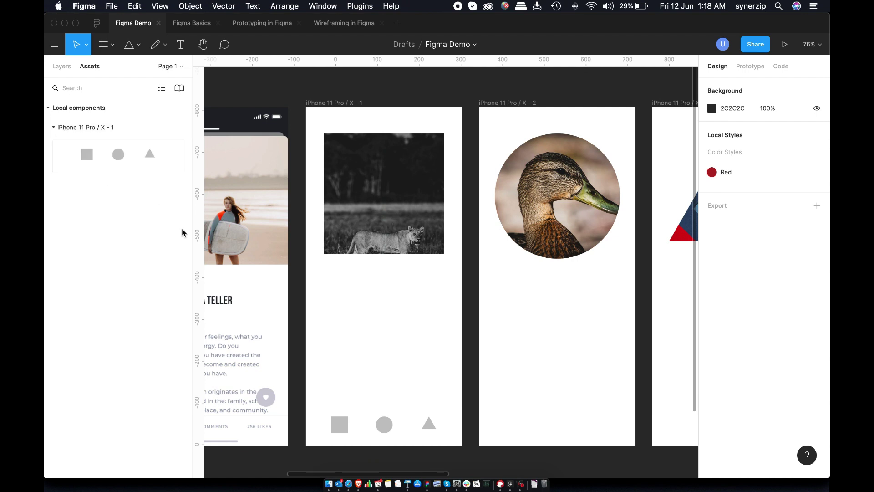
- Place shape-bar instances in the duck and triangle screens, aligned to each screen's bottom
{"action": "left_click", "coordinate": [490, 103]}
{"action": "scroll", "coordinate": [432, 257], "scroll_direction": "right", "scroll_amount": 3}
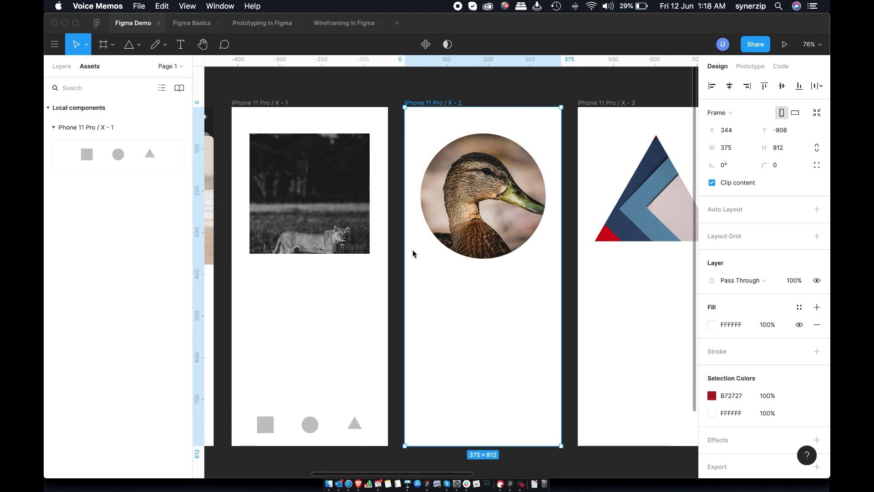
{"action": "left_click", "coordinate": [327, 248]}
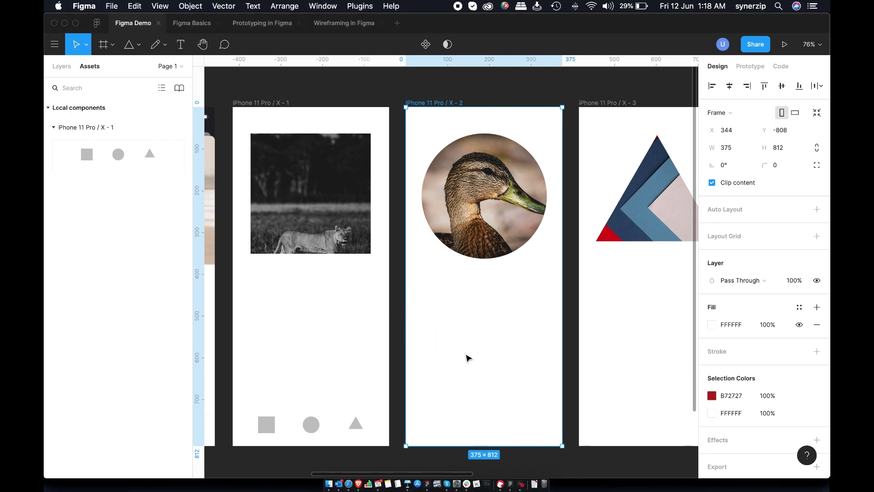
{"action": "left_click", "coordinate": [476, 378]}
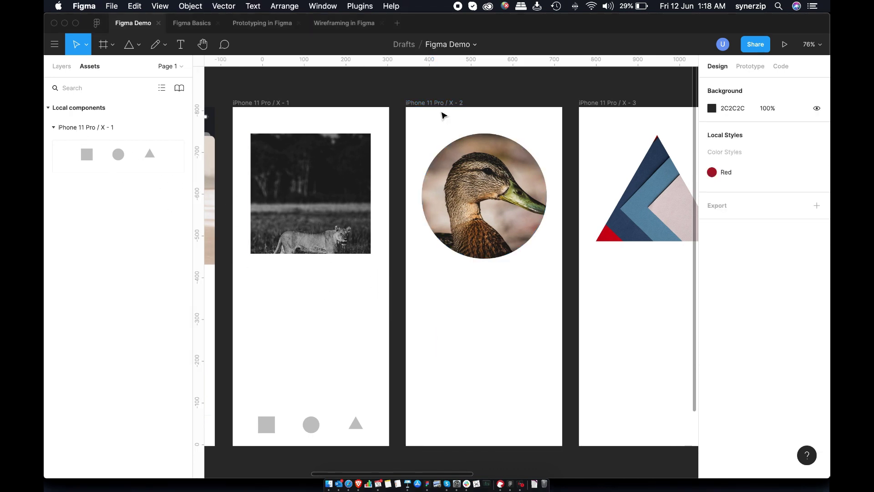
{"action": "left_click", "coordinate": [439, 102]}
{"action": "left_click_drag", "start_coordinate": [150, 155], "coordinate": [464, 387]}
{"action": "left_click", "coordinate": [800, 87]}
{"action": "scroll", "coordinate": [579, 275], "scroll_direction": "right", "scroll_amount": 5}
{"action": "left_click_drag", "start_coordinate": [118, 155], "coordinate": [546, 366]}
{"action": "left_click", "coordinate": [802, 87]}
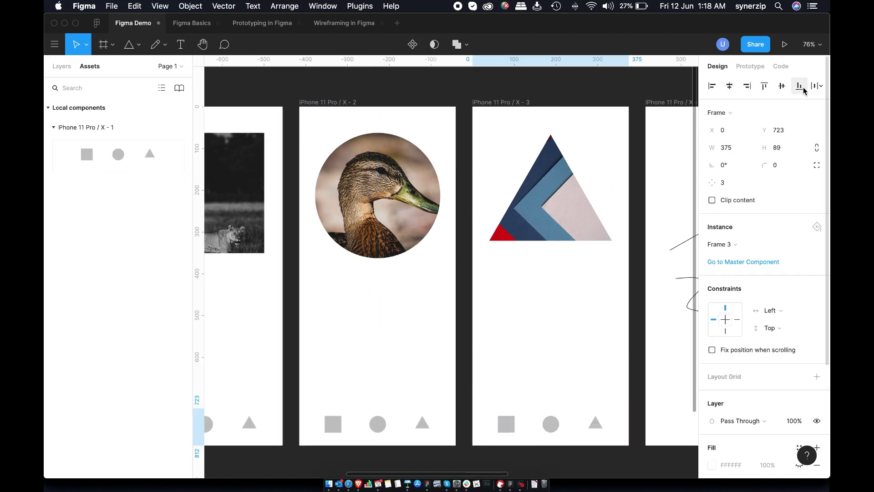
{"action": "left_click", "coordinate": [592, 306]}
{"action": "scroll", "coordinate": [591, 306], "scroll_direction": "down", "scroll_amount": 3}
{"action": "scroll", "coordinate": [478, 346], "scroll_direction": "left", "scroll_amount": 2}
- Make the master's square and the instances' circles Red, keeping the instance squares grey
{"action": "left_click", "coordinate": [303, 396]}
{"action": "left_click", "coordinate": [474, 397]}
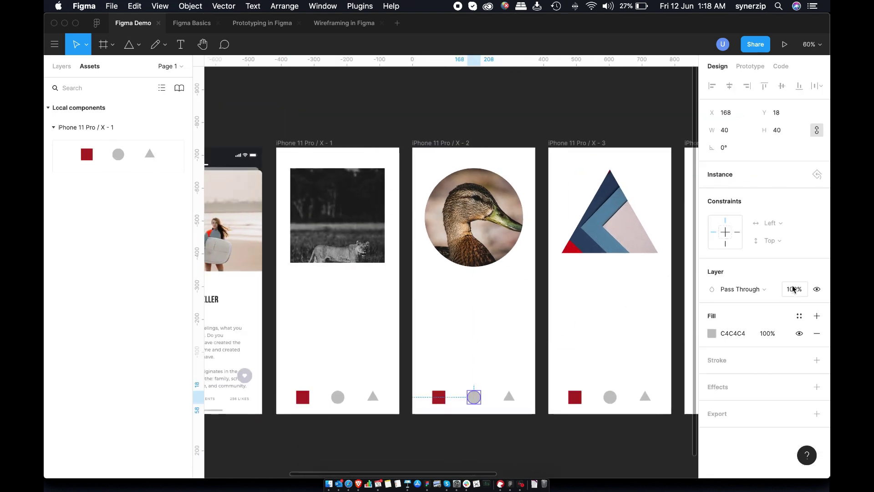
{"action": "left_click", "coordinate": [799, 315]}
{"action": "left_click", "coordinate": [721, 357]}
{"action": "left_click", "coordinate": [610, 397]}
{"action": "left_click", "coordinate": [799, 316]}
{"action": "left_click", "coordinate": [721, 358]}
{"action": "left_click", "coordinate": [575, 397]}
{"action": "left_click", "coordinate": [439, 397], "text": "shift"}
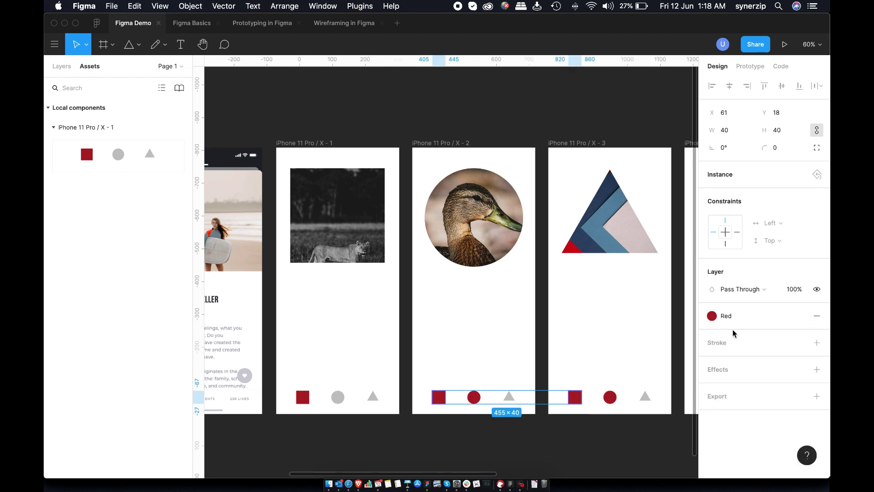
{"action": "left_click", "coordinate": [817, 316]}
{"action": "left_click", "coordinate": [577, 353]}
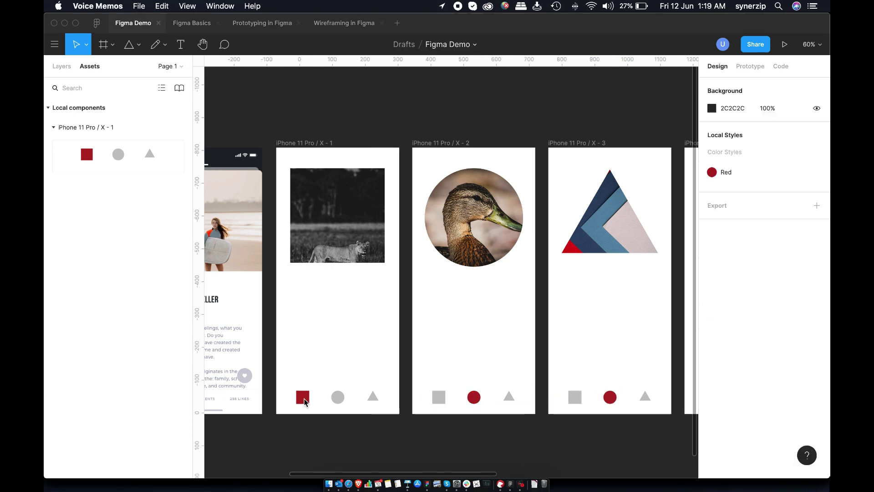
{"action": "left_click", "coordinate": [305, 401]}
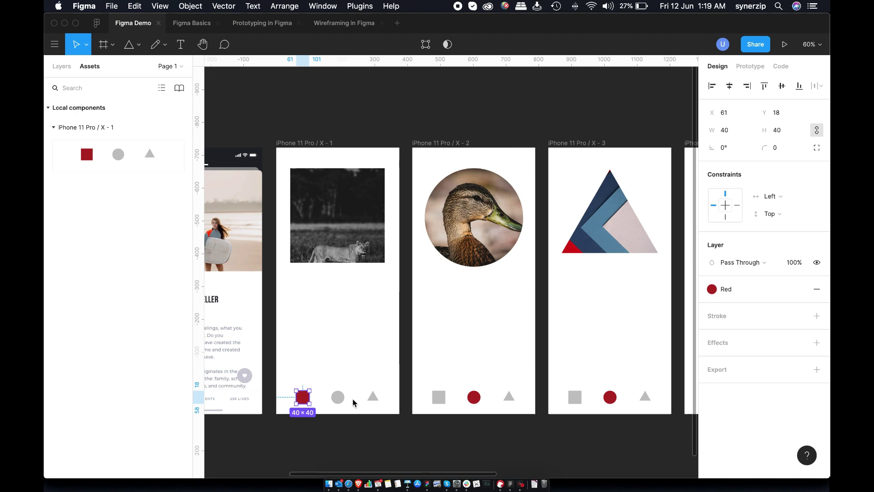
{"action": "left_click", "coordinate": [341, 437]}
{"action": "left_click", "coordinate": [337, 398]}
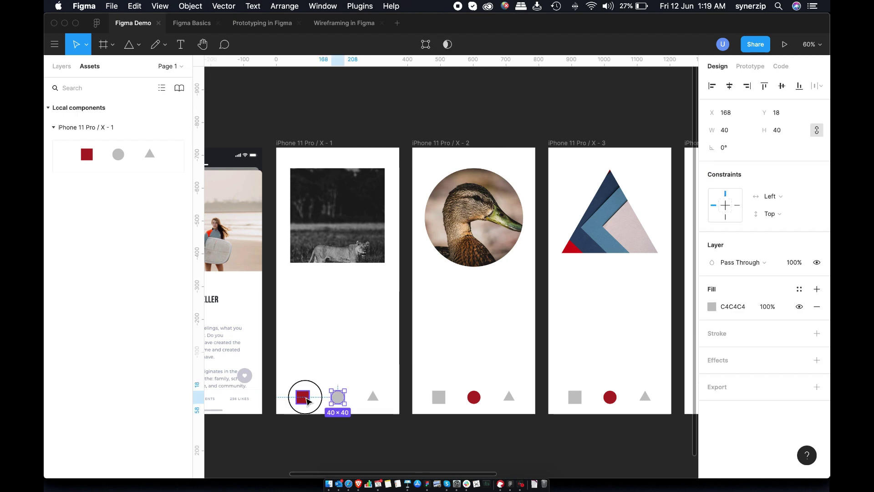
- Swap the red square into the circle's position in the nav-bar component
{"action": "left_click", "coordinate": [303, 398], "text": "shift"}
{"action": "scroll", "coordinate": [305, 400], "scroll_direction": "up", "scroll_amount": 5}
{"action": "left_click_drag", "start_coordinate": [306, 400], "coordinate": [384, 401]}
{"action": "scroll", "coordinate": [378, 379], "scroll_direction": "down", "scroll_amount": 5}
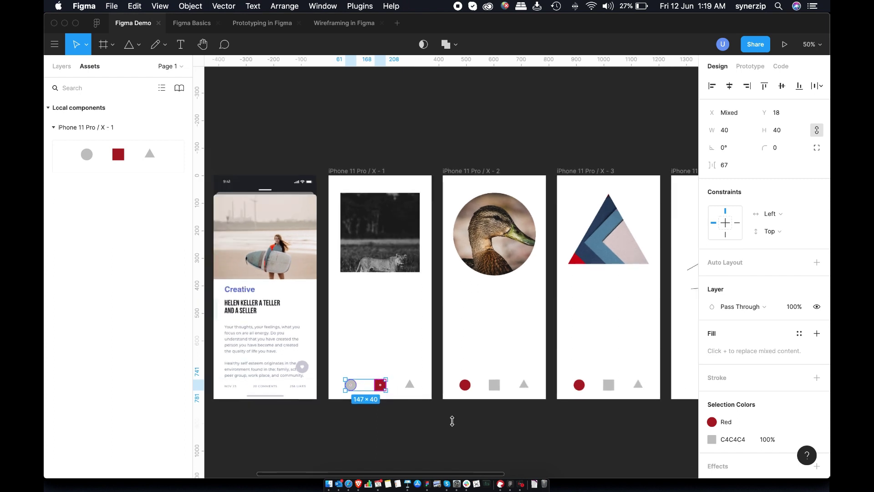
{"action": "left_click", "coordinate": [454, 421]}
- Swap the red square with the triangle in the first nav bar
{"action": "scroll", "coordinate": [421, 409], "scroll_direction": "up", "scroll_amount": 2}
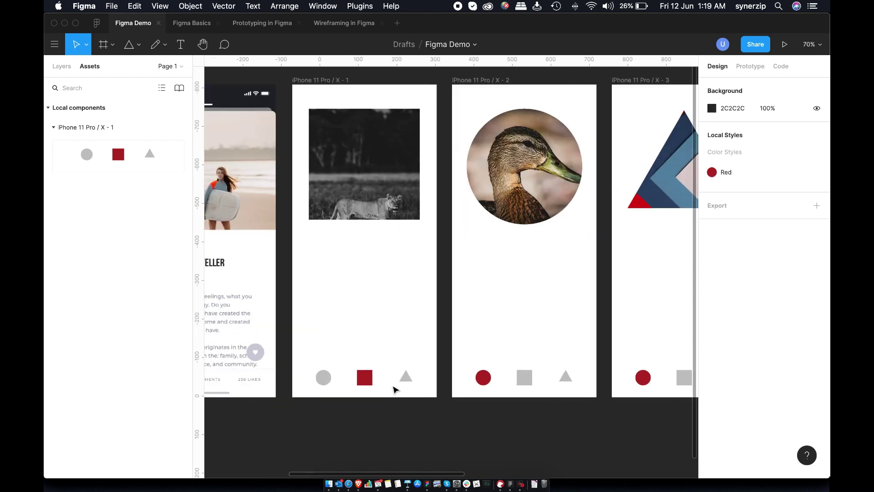
{"action": "left_click", "coordinate": [364, 379]}
{"action": "scroll", "coordinate": [365, 378], "scroll_direction": "up", "scroll_amount": 4}
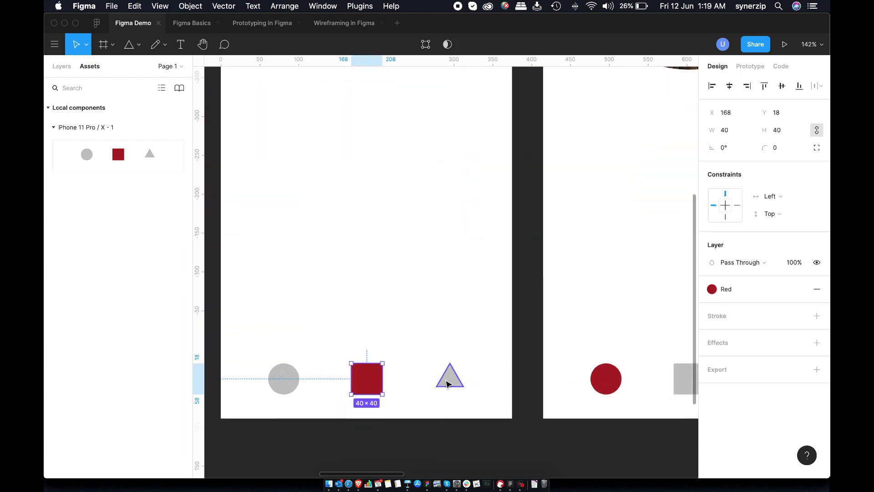
{"action": "left_click", "coordinate": [450, 380], "text": "shift"}
{"action": "left_click_drag", "start_coordinate": [367, 379], "coordinate": [450, 378]}
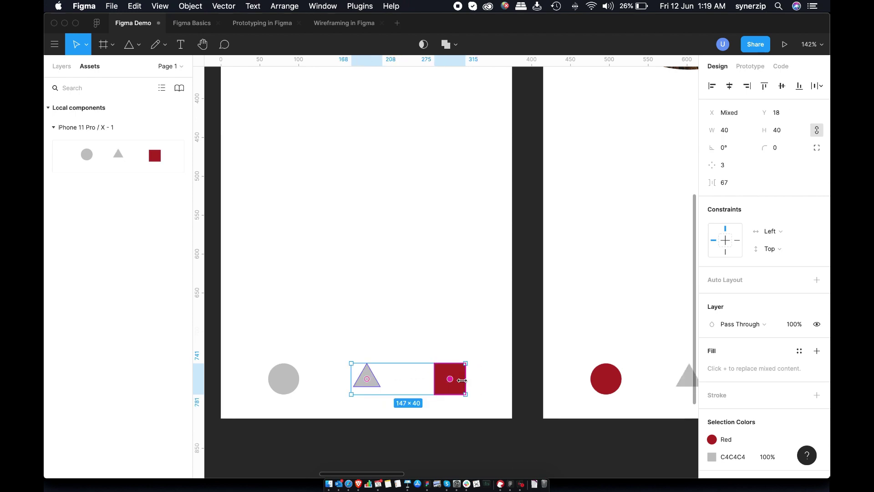
{"action": "left_click", "coordinate": [419, 354]}
{"action": "scroll", "coordinate": [419, 354], "scroll_direction": "down", "scroll_amount": 5}
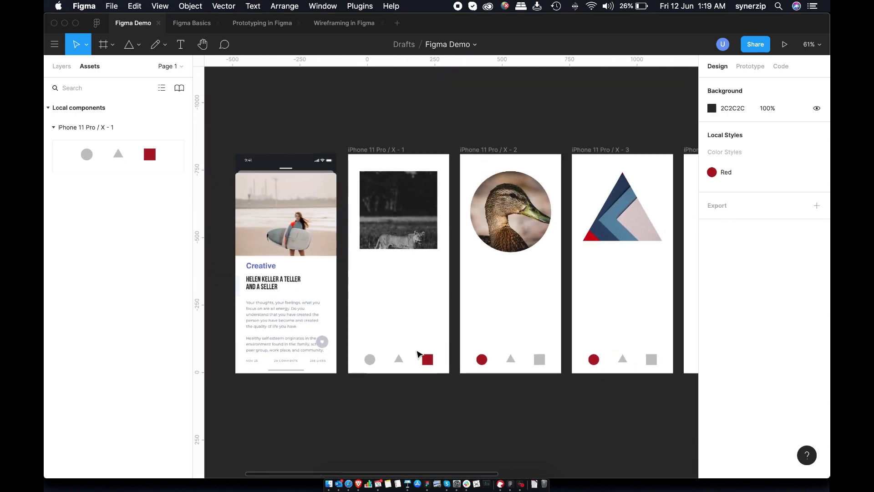
{"action": "scroll", "coordinate": [419, 354], "scroll_direction": "up", "scroll_amount": 3}
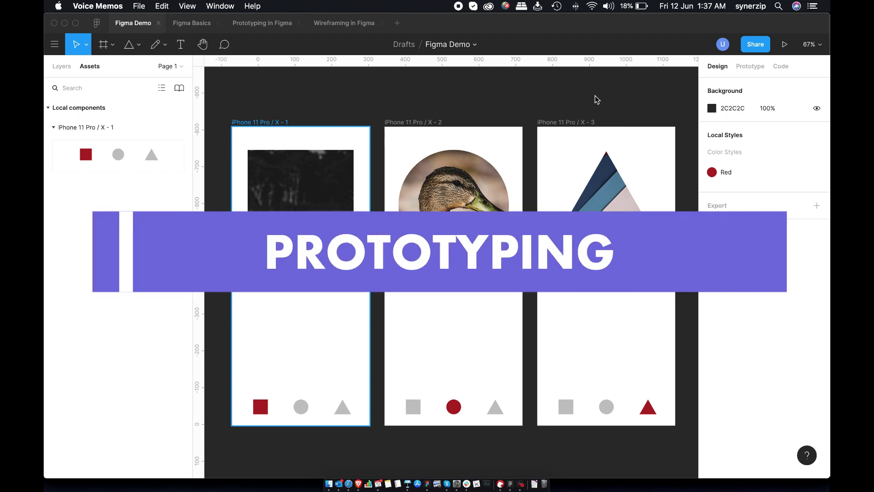
- Show the Prototype settings, leaving iPhone X as the preview device
{"action": "left_click", "coordinate": [597, 100]}
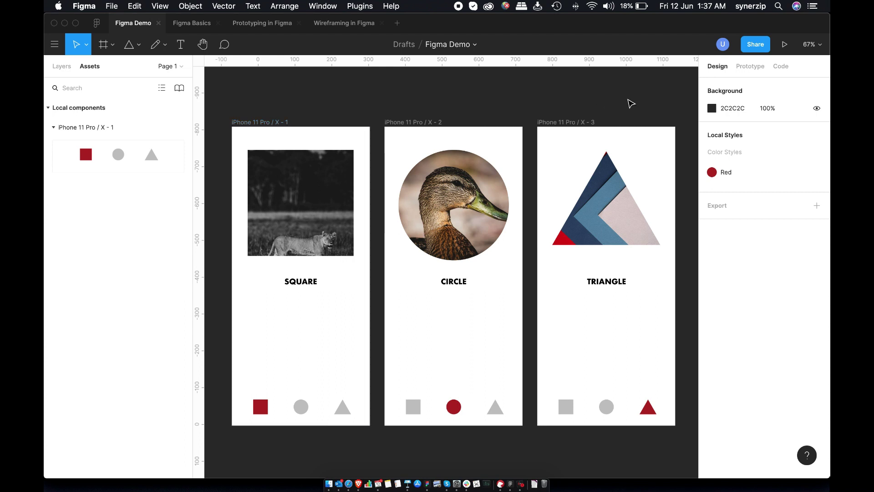
{"action": "left_click", "coordinate": [753, 67]}
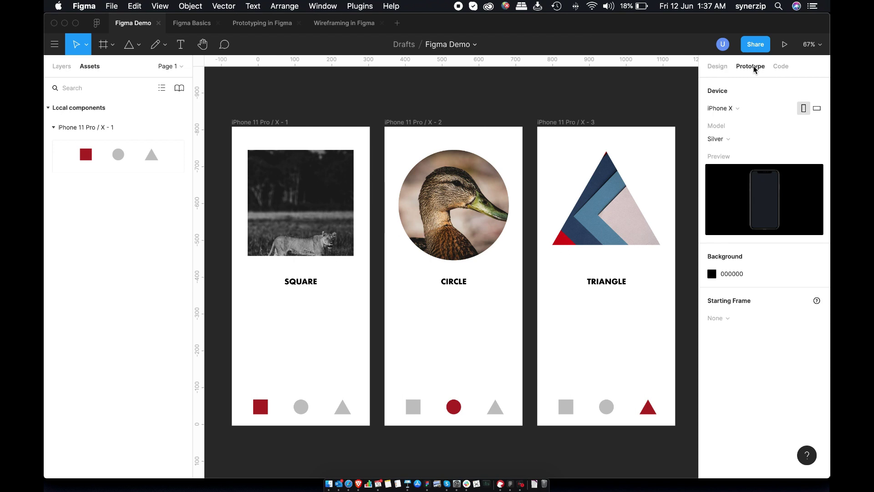
{"action": "left_click", "coordinate": [745, 107]}
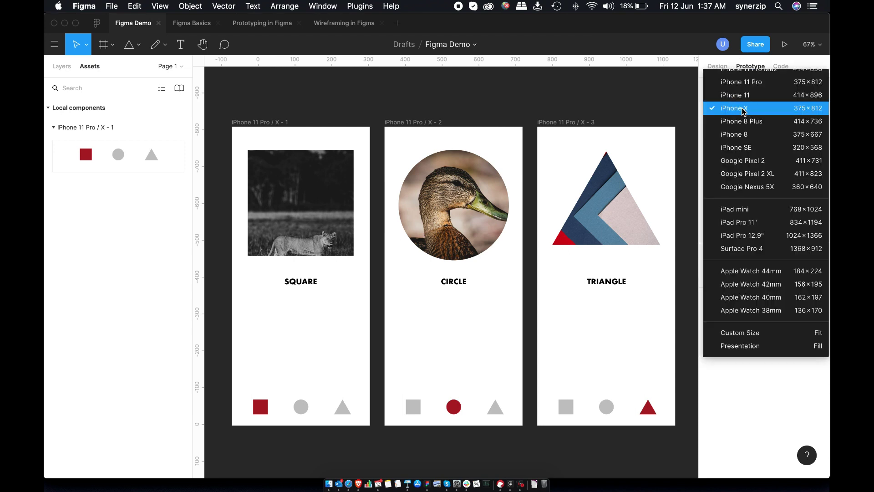
{"action": "left_click", "coordinate": [746, 108]}
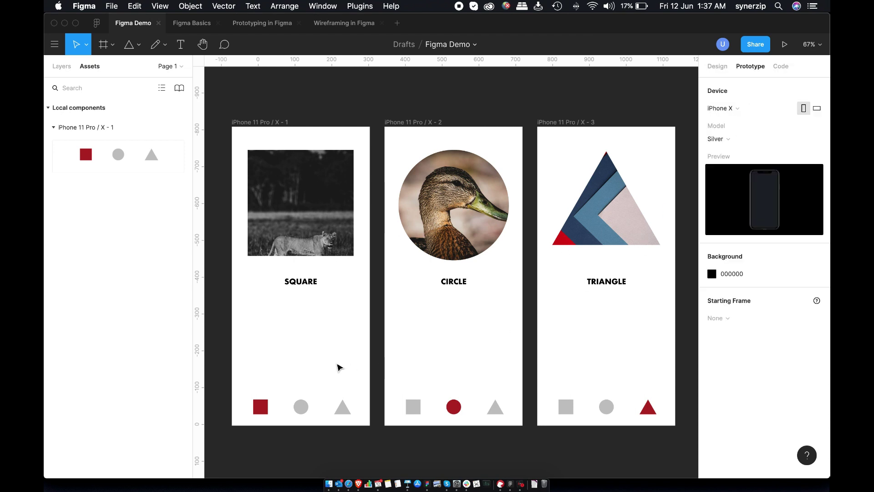
- Link the first nav bar's circle and triangle On Tap to the CIRCLE and TRIANGLE screens
{"action": "double_click", "coordinate": [301, 407]}
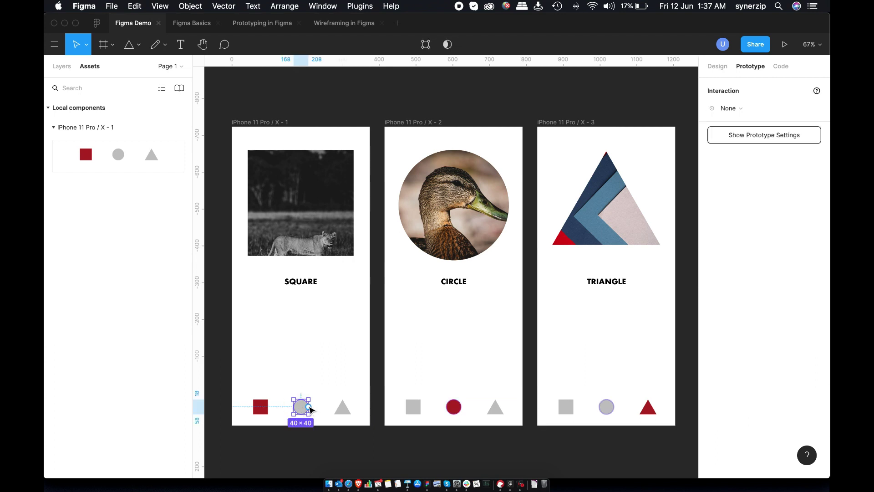
{"action": "left_click_drag", "start_coordinate": [309, 407], "coordinate": [463, 335]}
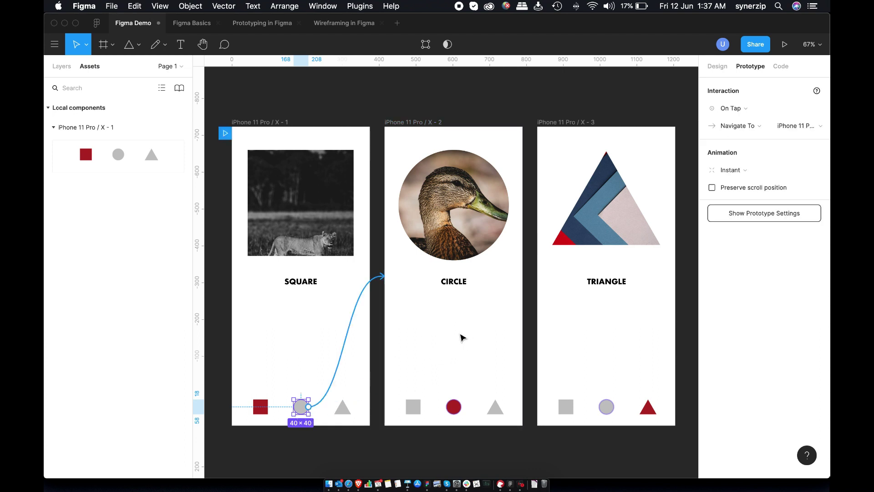
{"action": "left_click", "coordinate": [342, 406]}
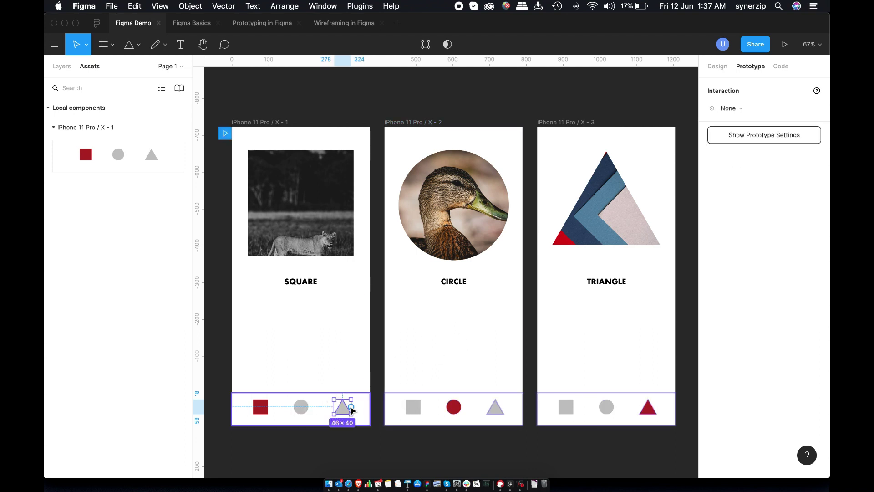
{"action": "left_click_drag", "start_coordinate": [351, 406], "coordinate": [594, 300]}
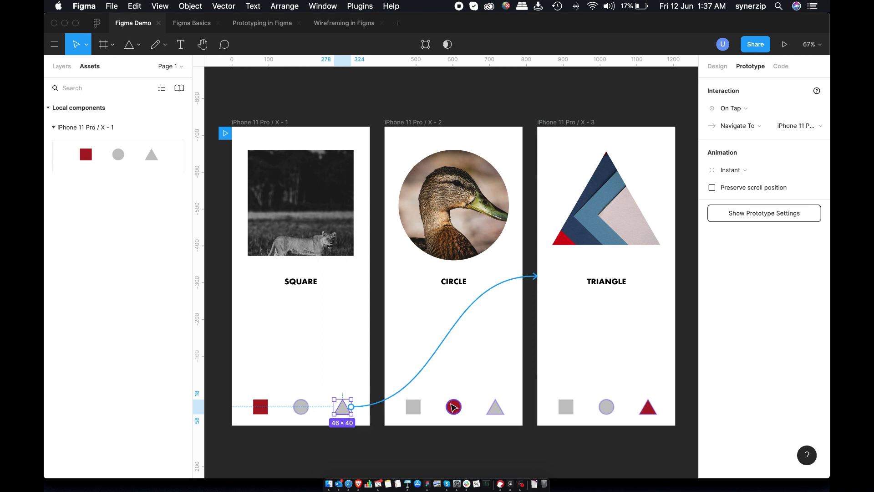
- Link the squares on the CIRCLE and TRIANGLE screens back to SQUARE, then review all links
{"action": "left_click", "coordinate": [418, 407]}
{"action": "left_click_drag", "start_coordinate": [421, 407], "coordinate": [347, 341]}
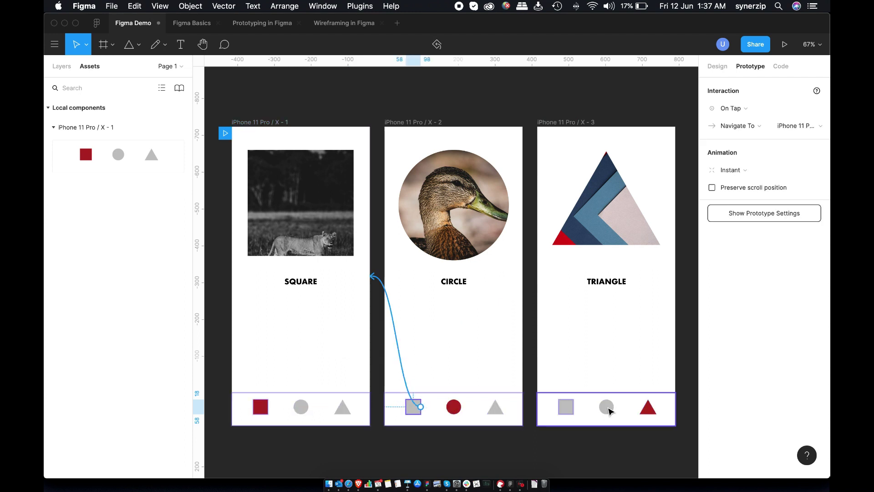
{"action": "left_click", "coordinate": [565, 407]}
{"action": "left_click_drag", "start_coordinate": [574, 406], "coordinate": [354, 296]}
{"action": "left_click", "coordinate": [607, 405]}
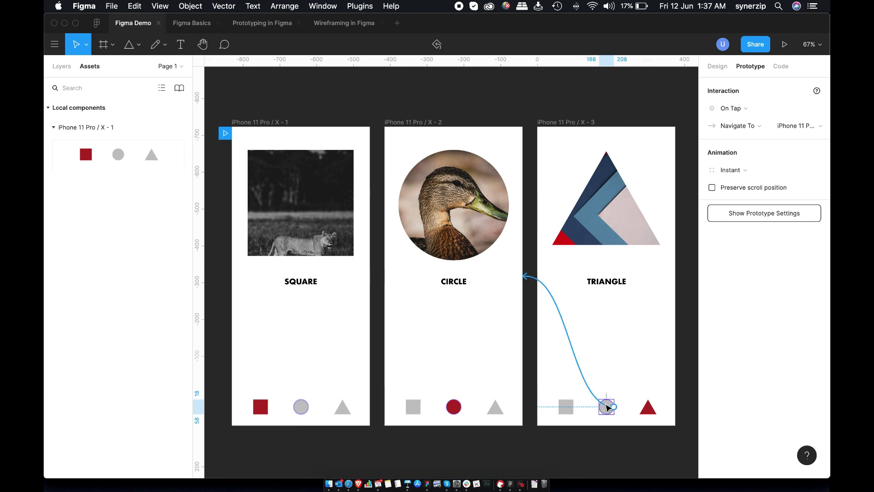
{"action": "left_click", "coordinate": [649, 409]}
{"action": "left_click", "coordinate": [513, 110]}
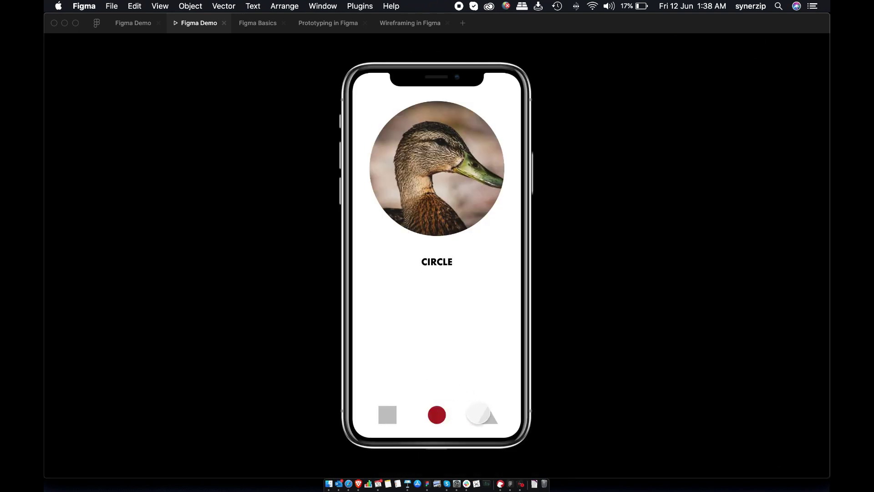
- Cycle twice through SQUARE, CIRCLE and TRIANGLE in the preview, then open Share Prototype
{"action": "left_click", "coordinate": [396, 415]}
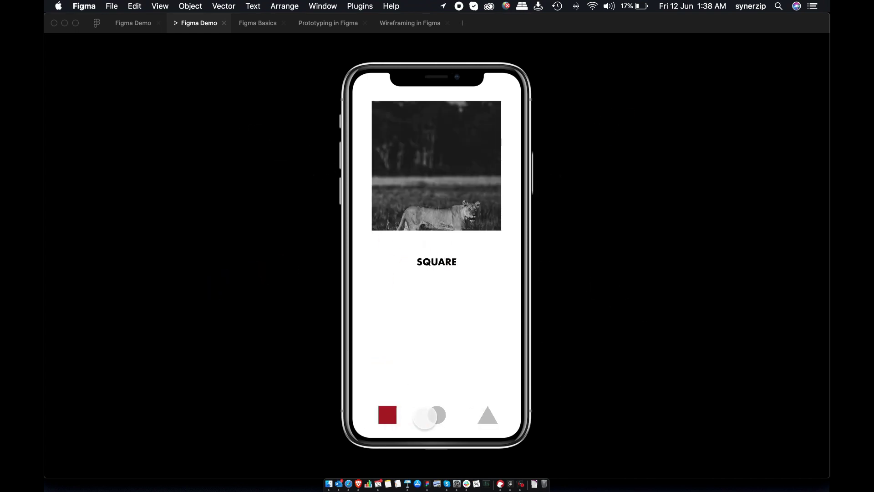
{"action": "left_click", "coordinate": [436, 415]}
{"action": "left_click", "coordinate": [484, 415]}
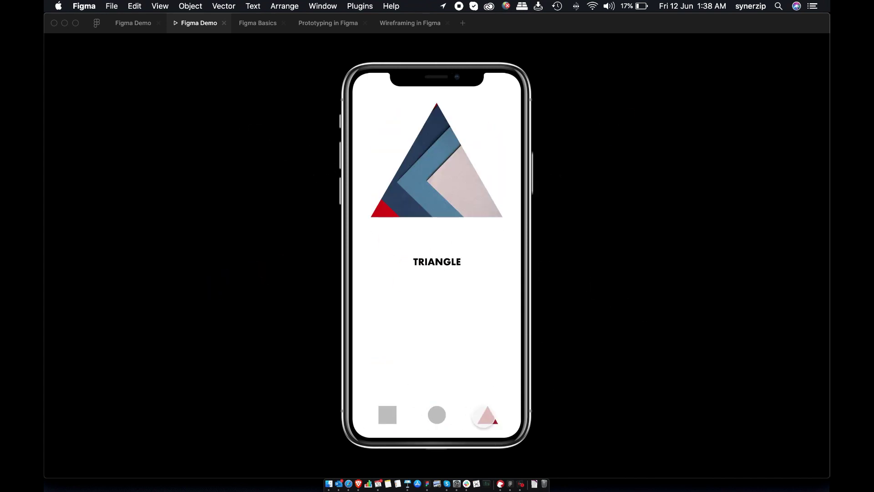
{"action": "left_click", "coordinate": [390, 422]}
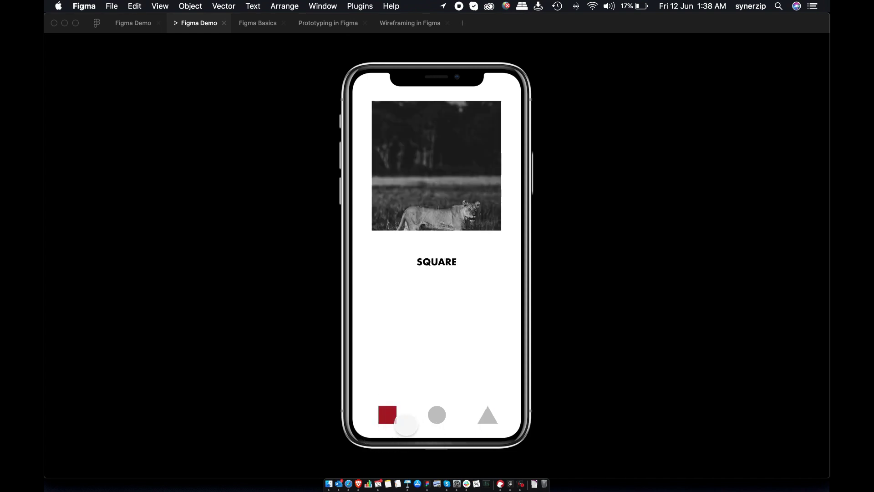
{"action": "left_click", "coordinate": [436, 414]}
{"action": "left_click", "coordinate": [481, 419]}
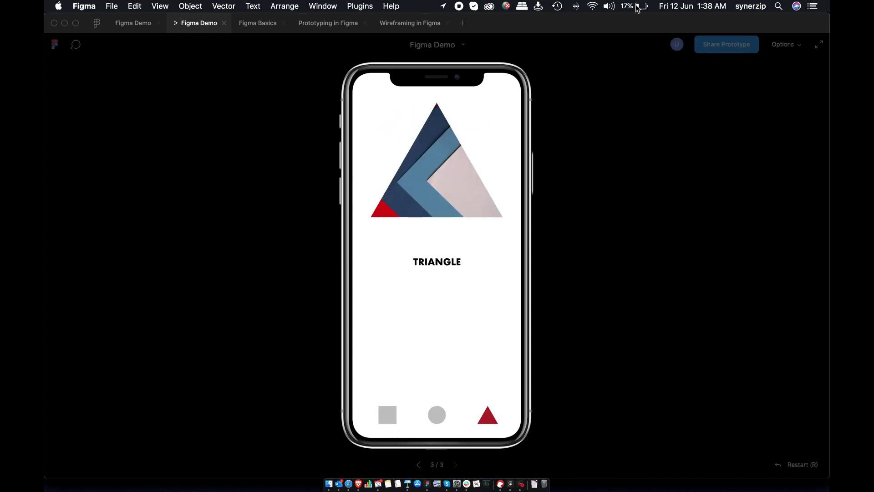
{"action": "left_click", "coordinate": [714, 47]}
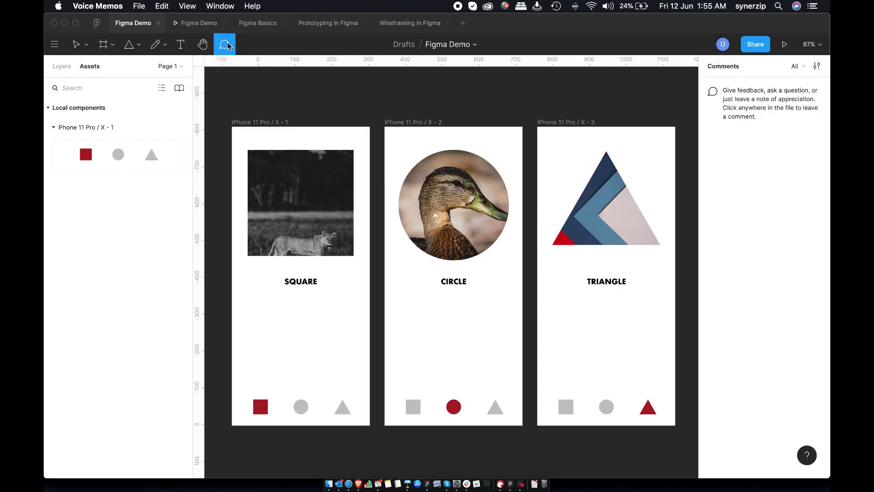
- Post a 'Please make it bigger' comment beside the SQUARE title
{"action": "left_click", "coordinate": [227, 46]}
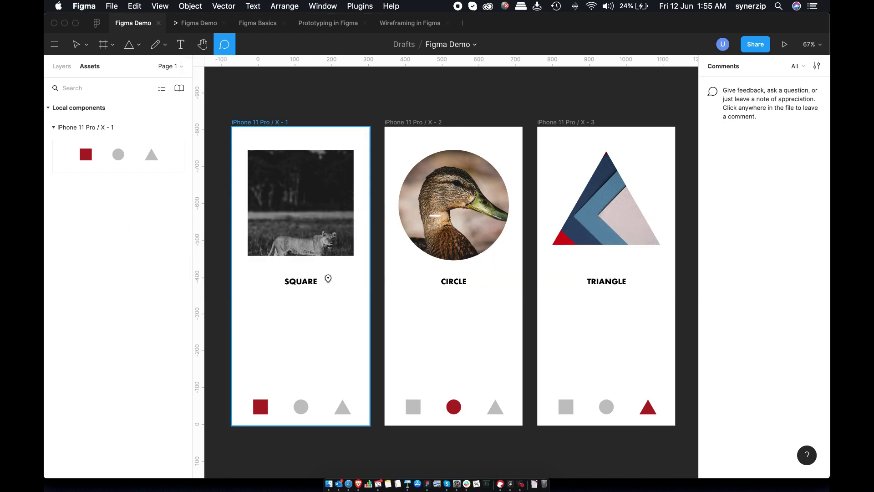
{"action": "left_click", "coordinate": [328, 277]}
{"action": "type", "text": "P"}
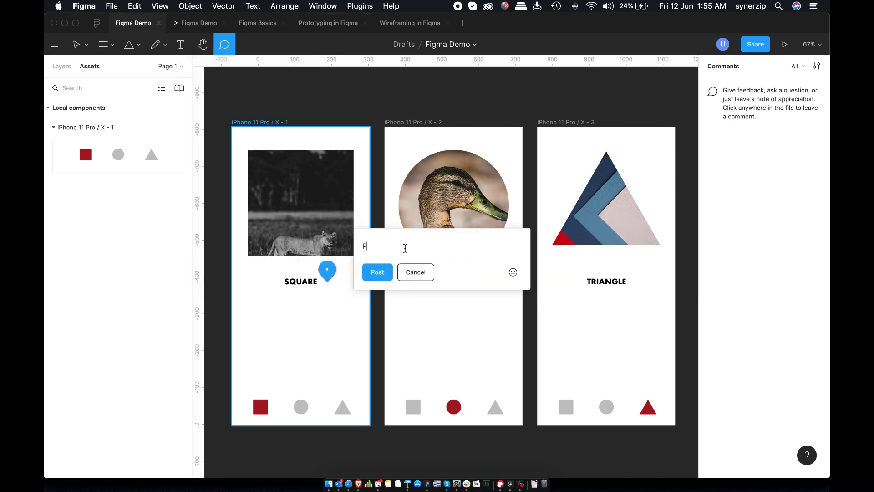
{"action": "type", "text": "lease make it bigger"}
{"action": "key", "text": "shift+Return"}
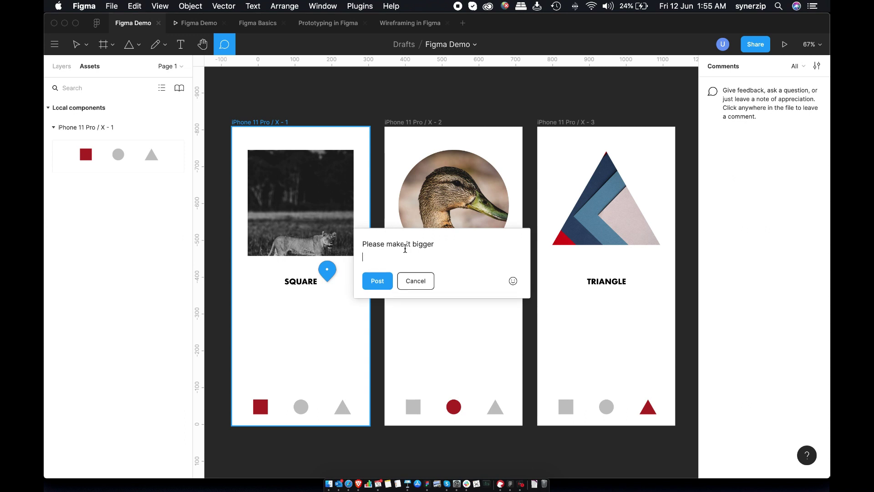
{"action": "left_click", "coordinate": [381, 281]}
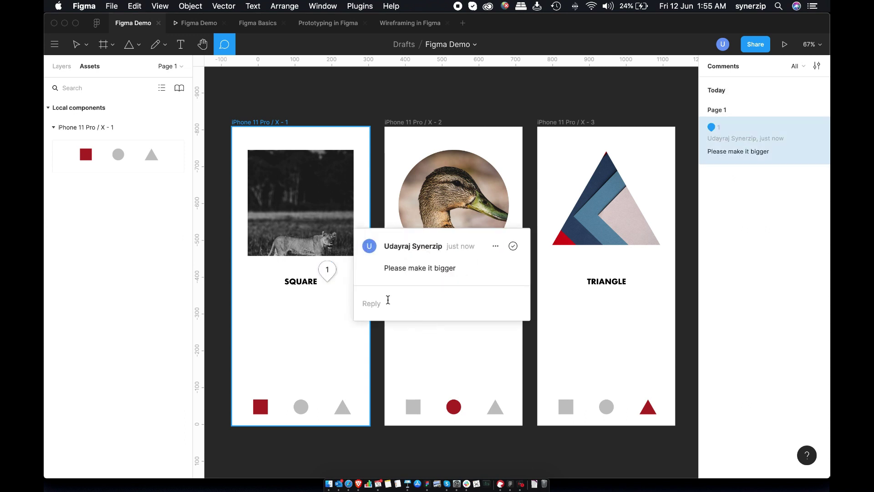
- Reply 'Done' to the comment and resolve the thread
{"action": "left_click", "coordinate": [388, 299]}
{"action": "type", "text": "Done"}
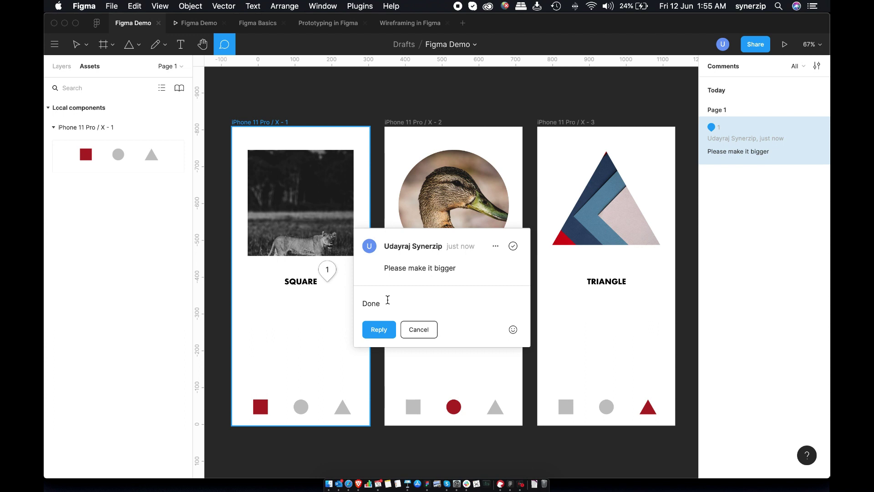
{"action": "left_click", "coordinate": [379, 329]}
{"action": "left_click", "coordinate": [517, 247]}
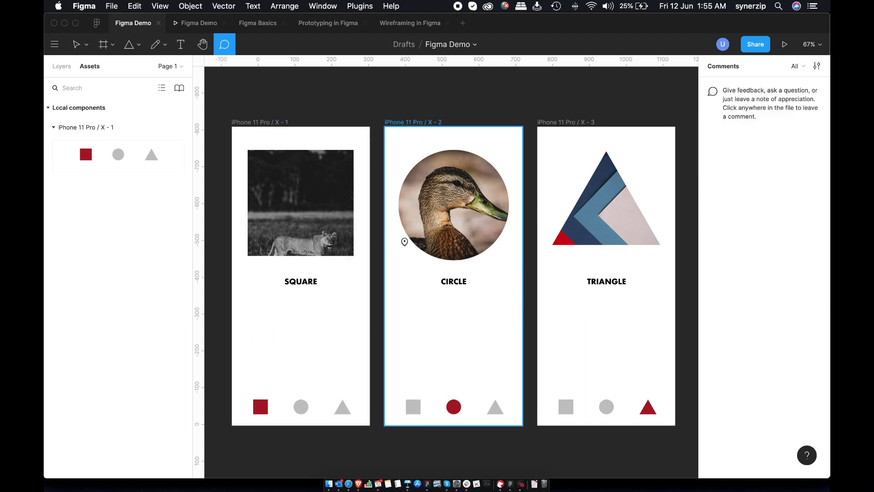
- Exit comment mode to get back to editing the design
{"action": "key", "text": "Escape"}
{"action": "key", "text": "Escape"}
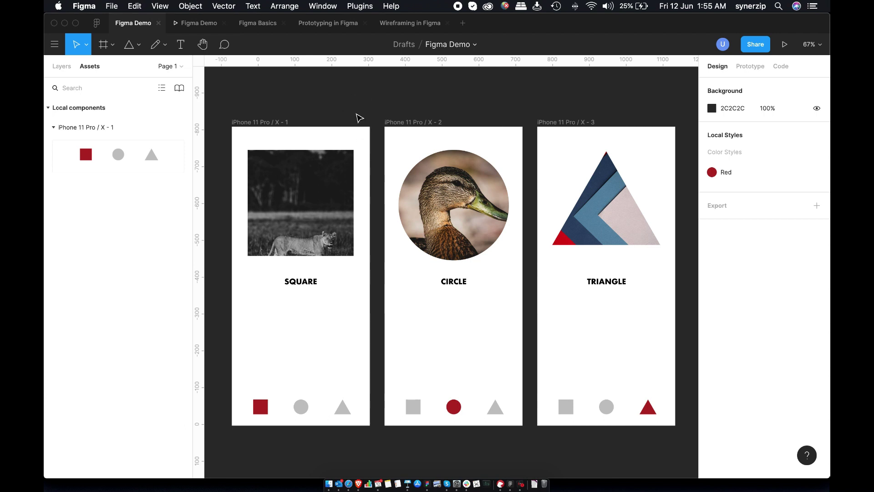